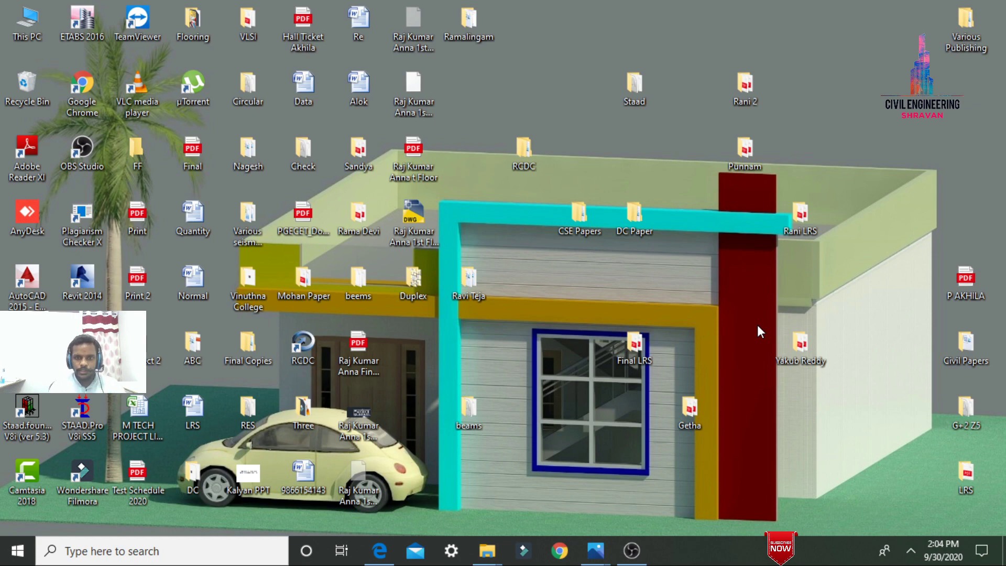
Review the Ground.JPG plan in Photos, then switch to First Floor.JPG.
mouse_move(596, 550)
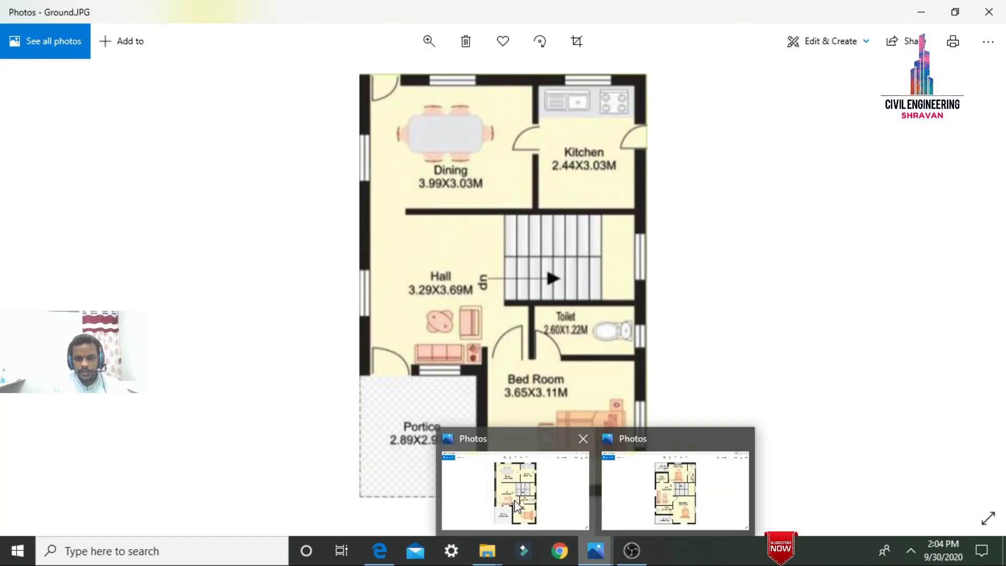
left_click(519, 504)
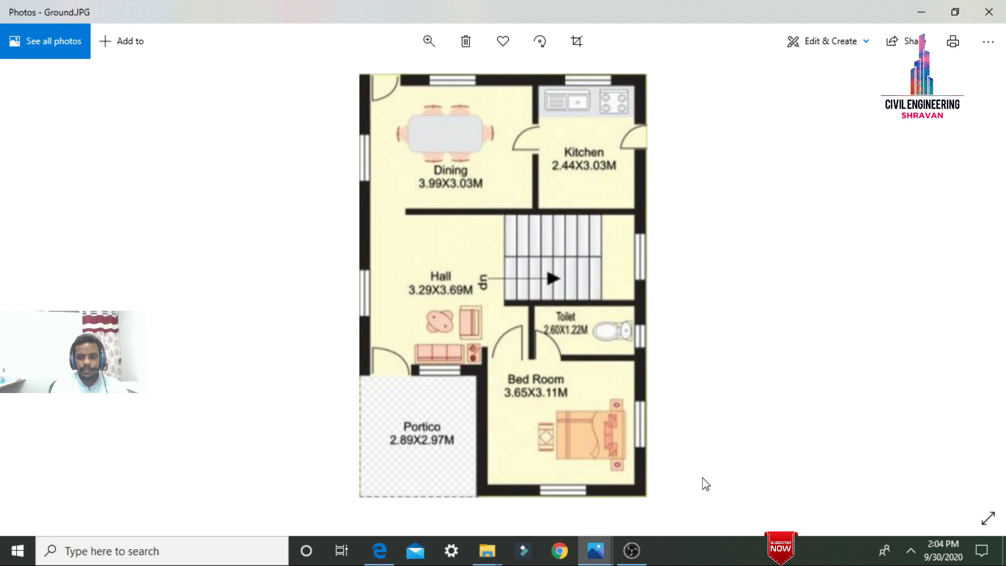
left_click(596, 550)
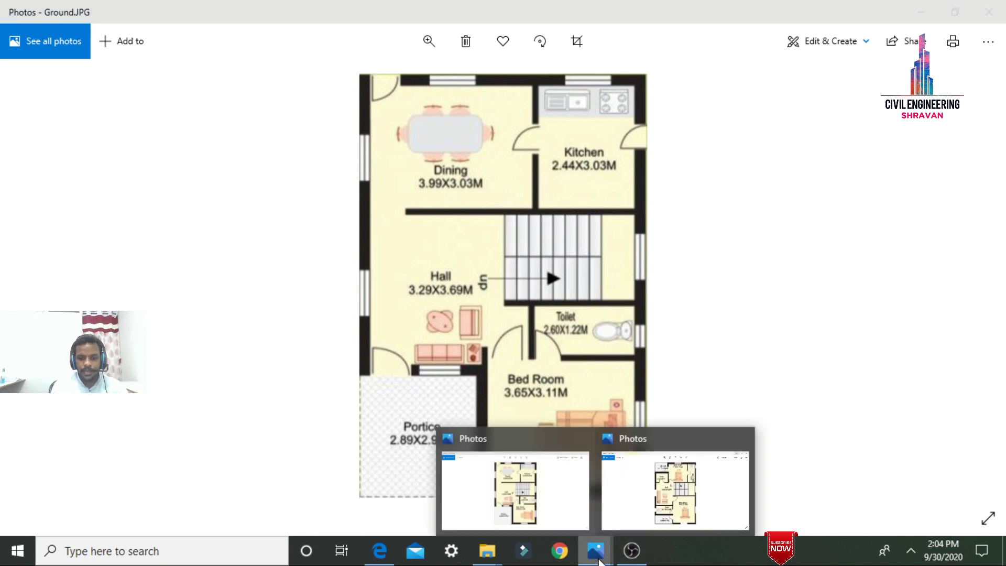
left_click(650, 486)
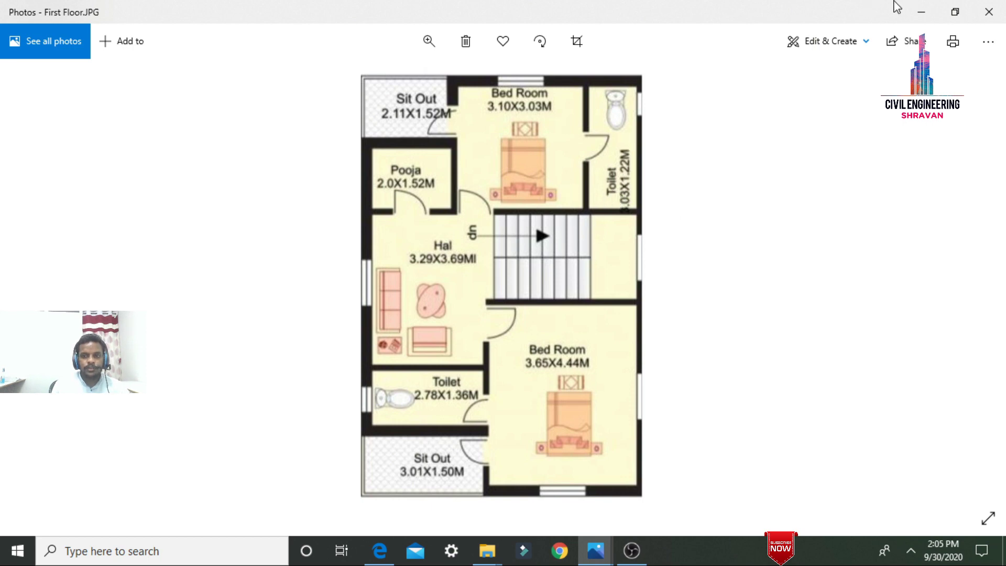
Flip between Ground.JPG and First Floor.JPG several times, ending on the ground-floor plan.
key("Right")
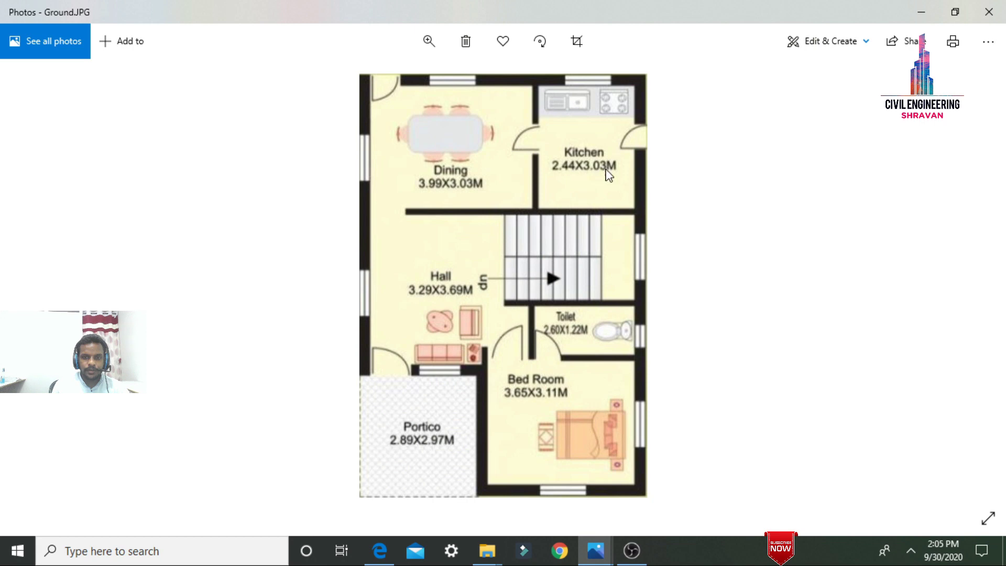
left_click(596, 550)
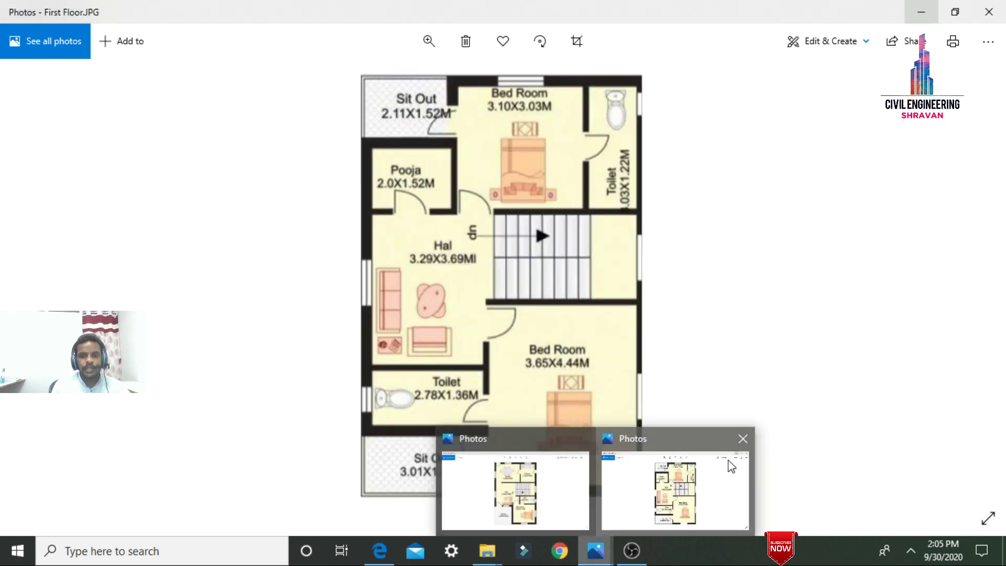
left_click(731, 466)
left_click(595, 550)
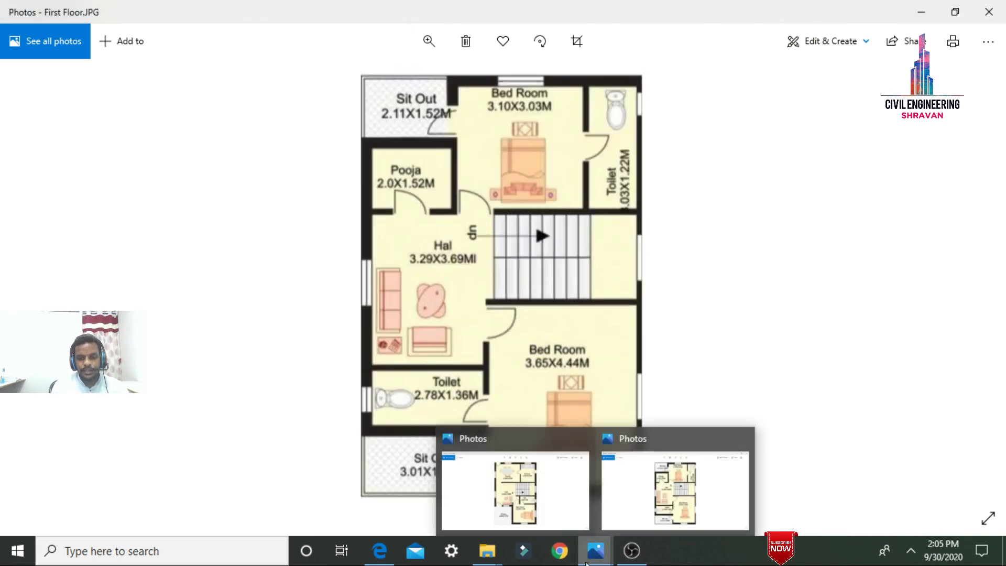
left_click(561, 512)
left_click(600, 552)
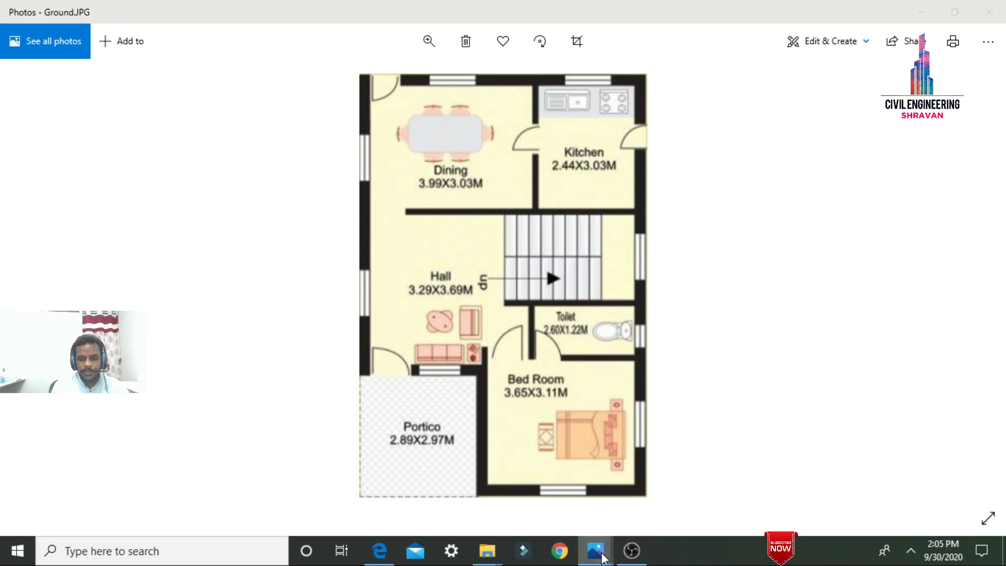
left_click(658, 504)
left_click(597, 551)
left_click(543, 516)
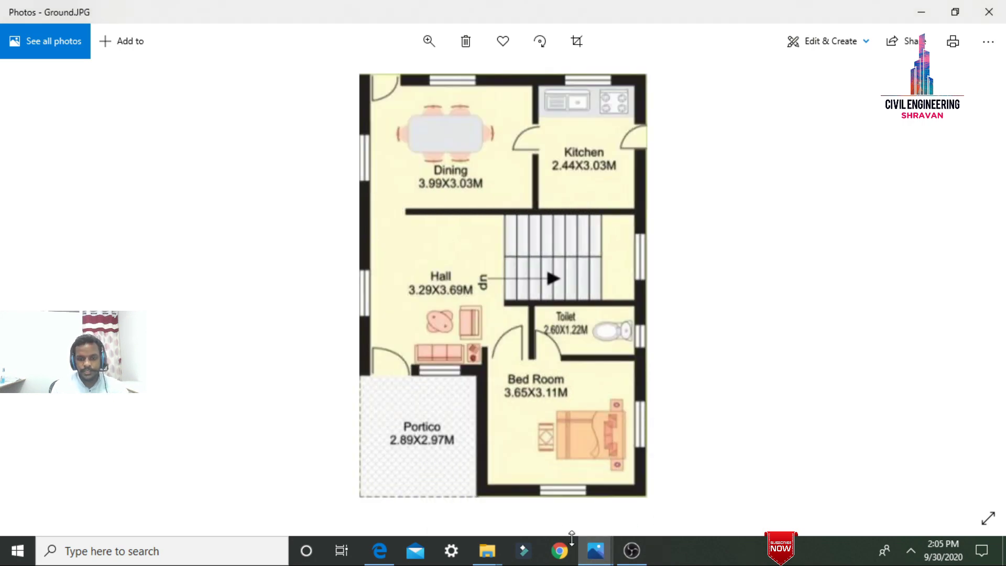
left_click(596, 550)
left_click(670, 216)
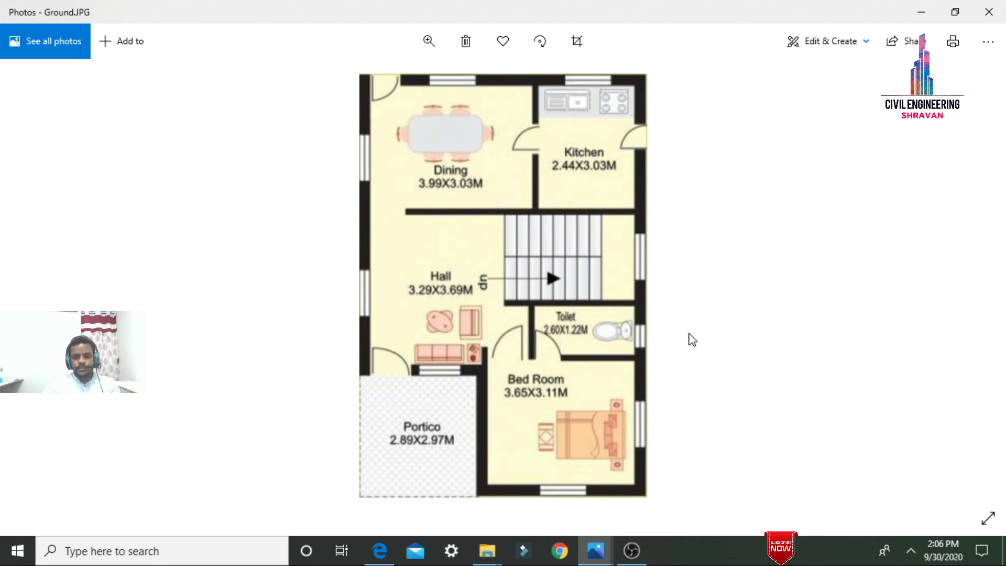
Check First Floor.JPG once more, return to Ground.JPG and minimise that window.
mouse_move(596, 562)
left_click(708, 484)
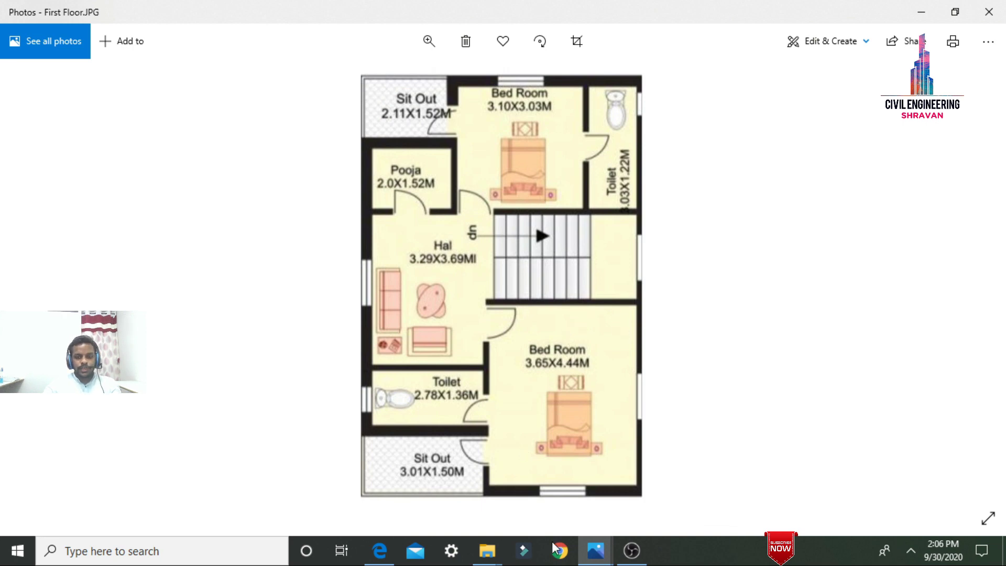
mouse_move(596, 550)
left_click(542, 505)
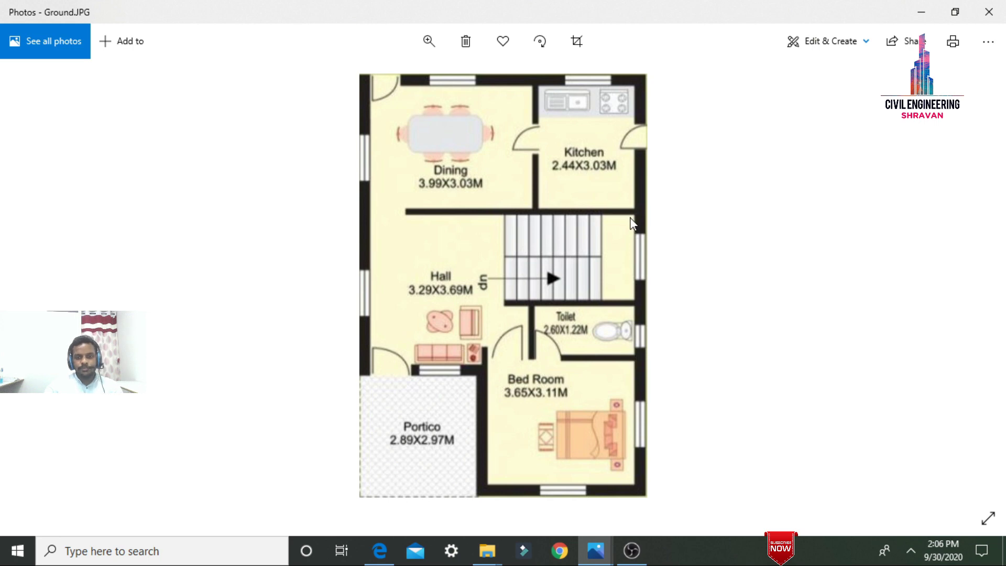
left_click(921, 12)
Minimise the first-floor plan, launch STAAD.Pro V8i and start a new project.
left_click(921, 11)
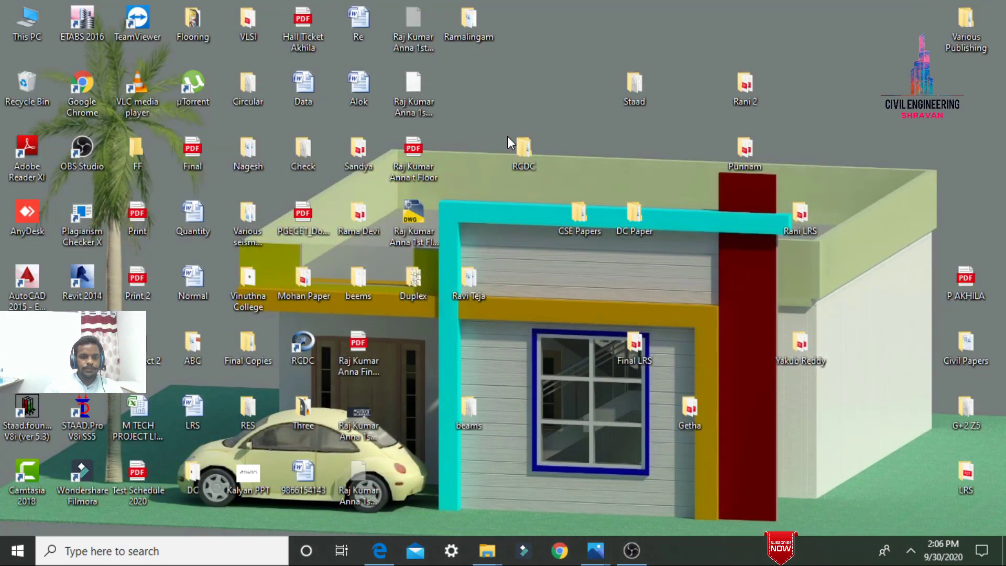
double_click(84, 408)
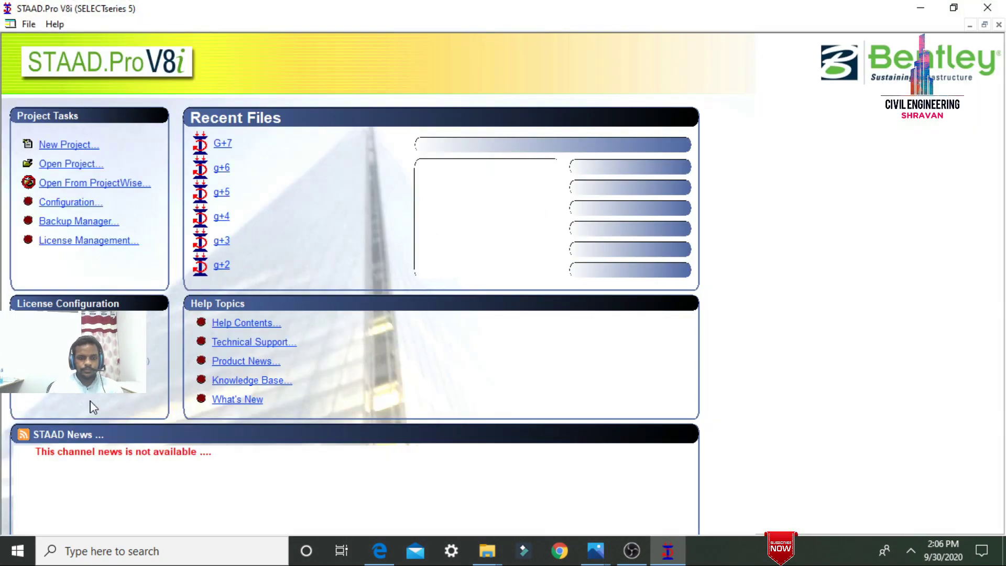
left_click(73, 146)
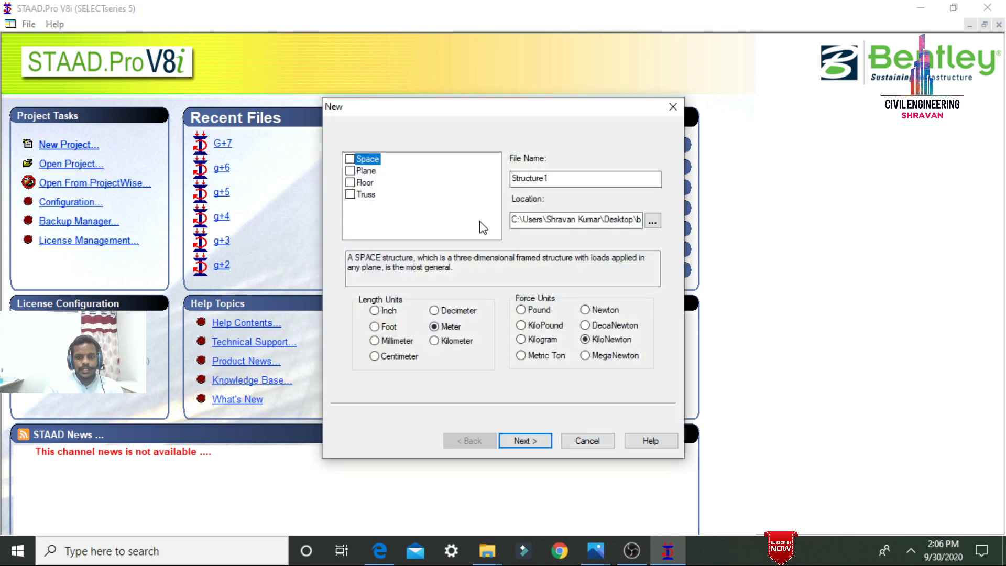
Create a Space project named G+1 D in the Duplex folder, using metres and kilonewtons.
left_click(350, 158)
left_click(583, 181)
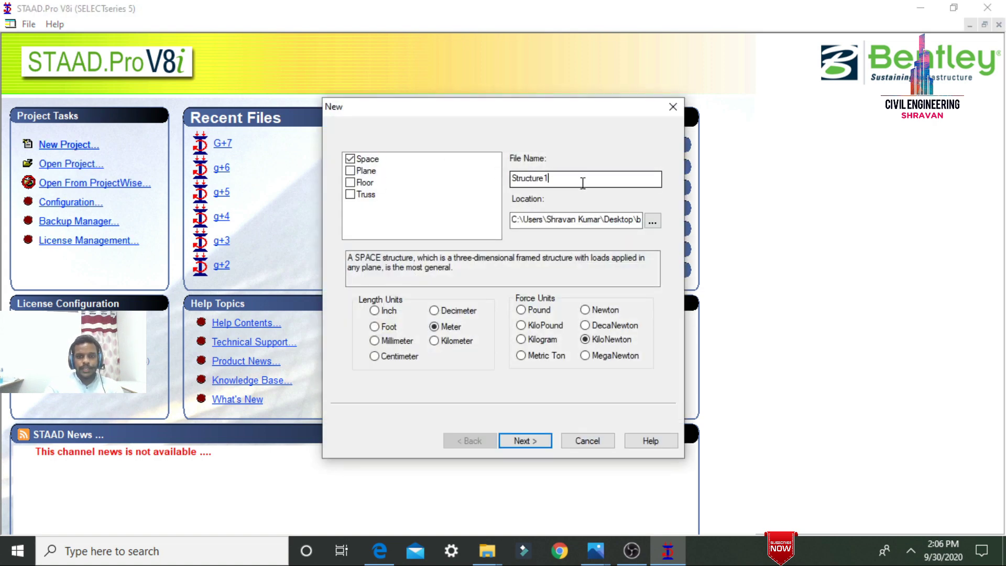
double_click(583, 182)
type("G")
key("BackSpace")
type("G+1 D")
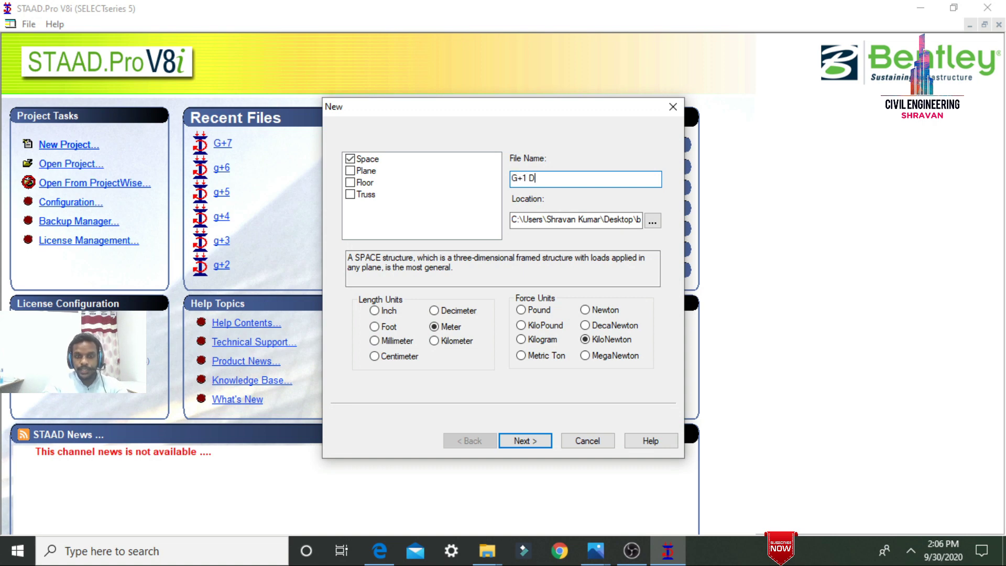
left_click(653, 220)
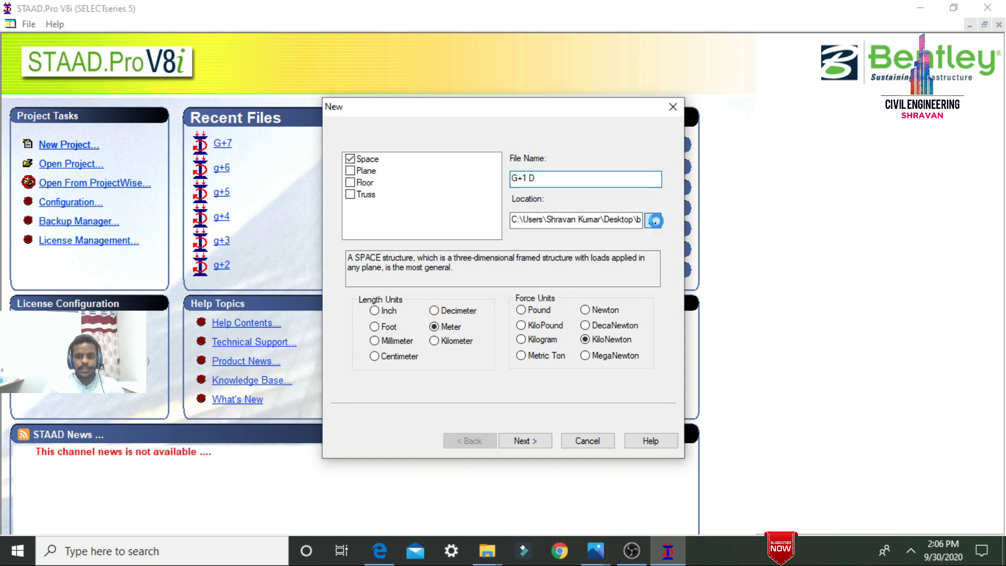
left_click(511, 348)
left_click(524, 382)
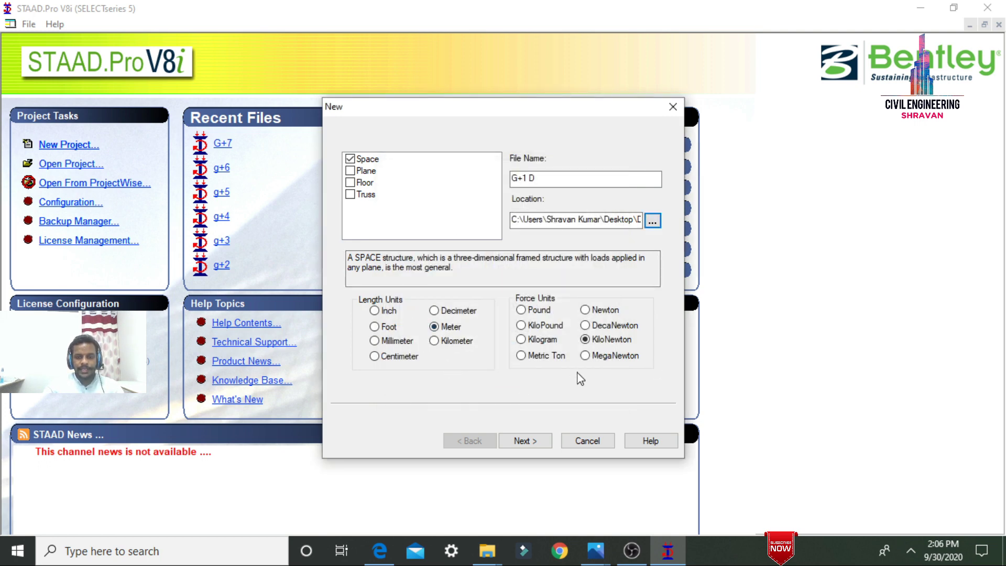
left_click(523, 441)
Finish project setup, close the floating toolbar and switch to front view.
left_click(524, 440)
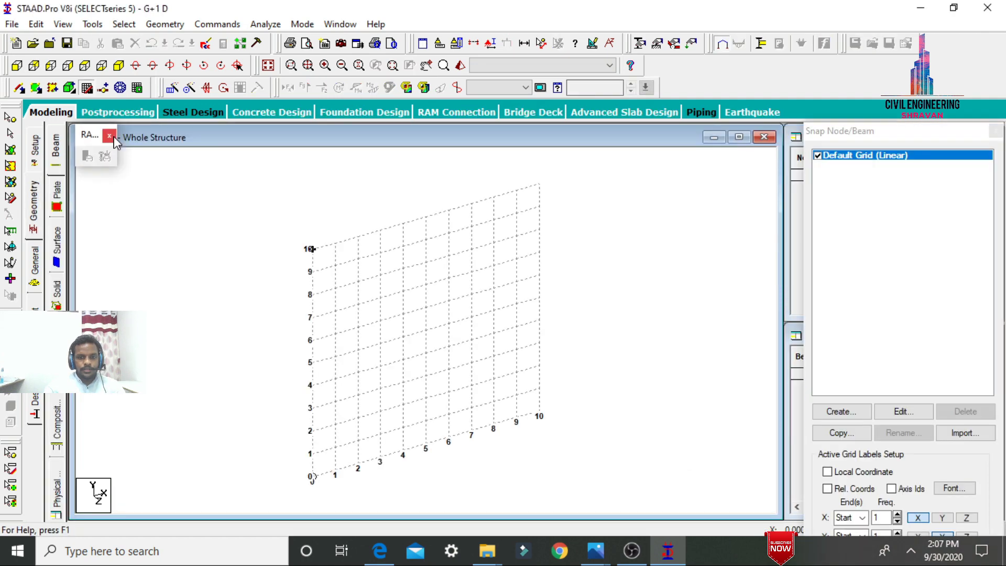
left_click(114, 138)
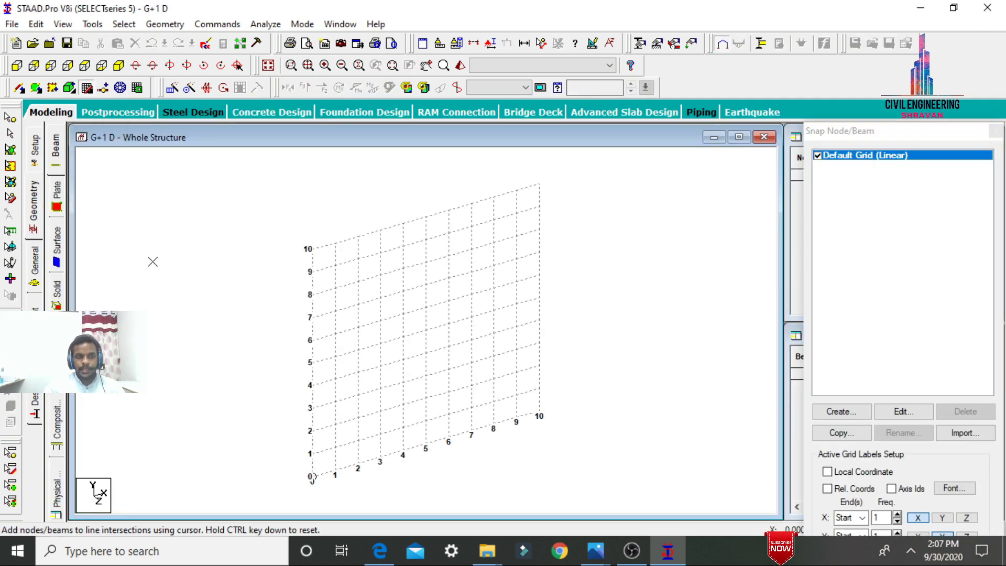
left_click(17, 66)
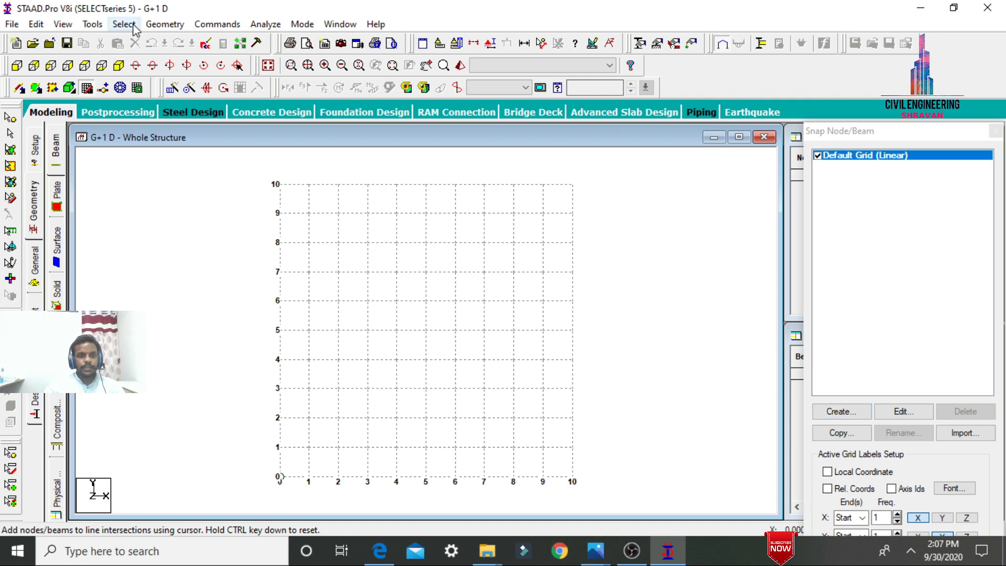
From Geometry, run the Structure Wizard and start a Bay Frame under Frame Models.
left_click(124, 24)
mouse_move(164, 24)
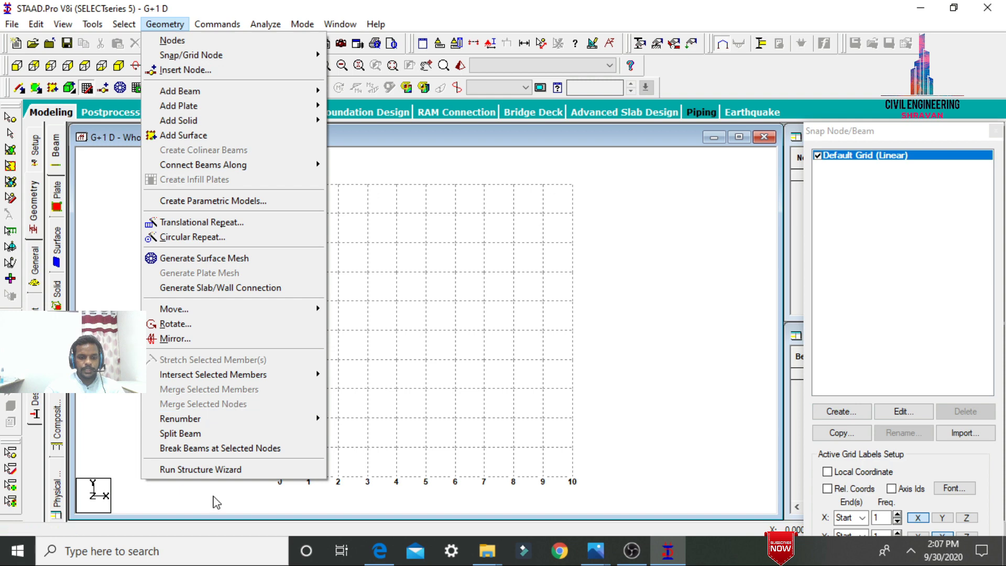
left_click(214, 470)
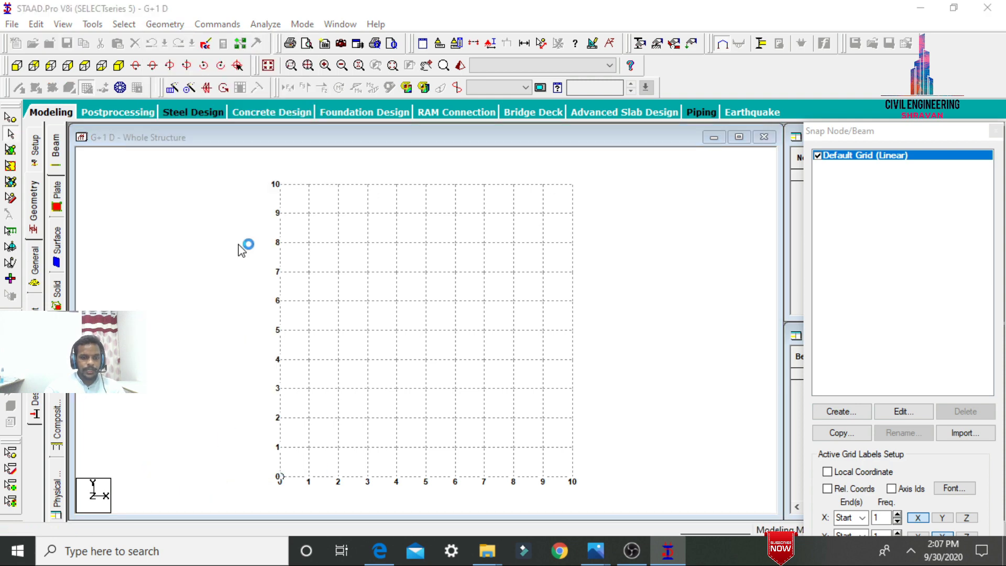
left_click(181, 173)
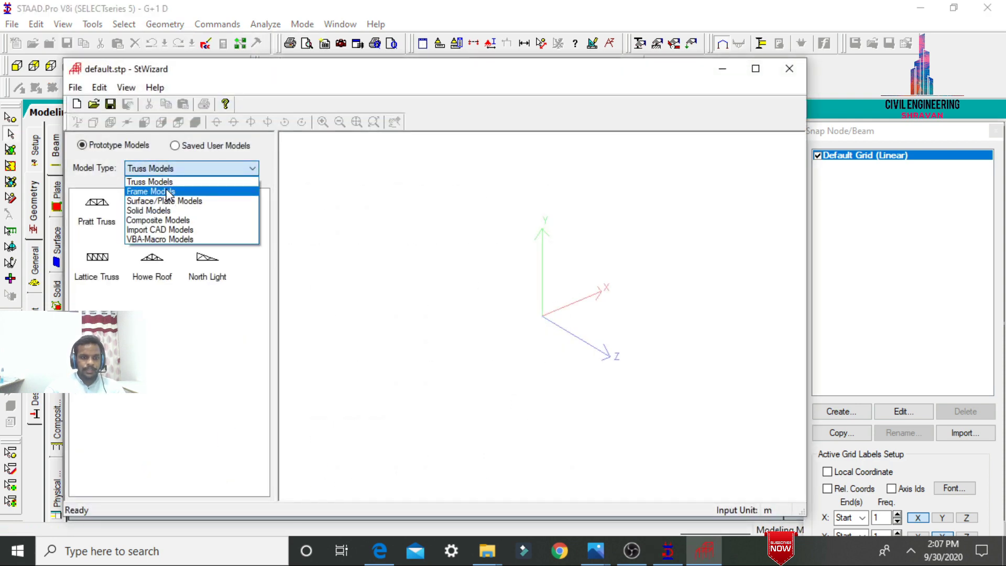
left_click(172, 190)
double_click(98, 206)
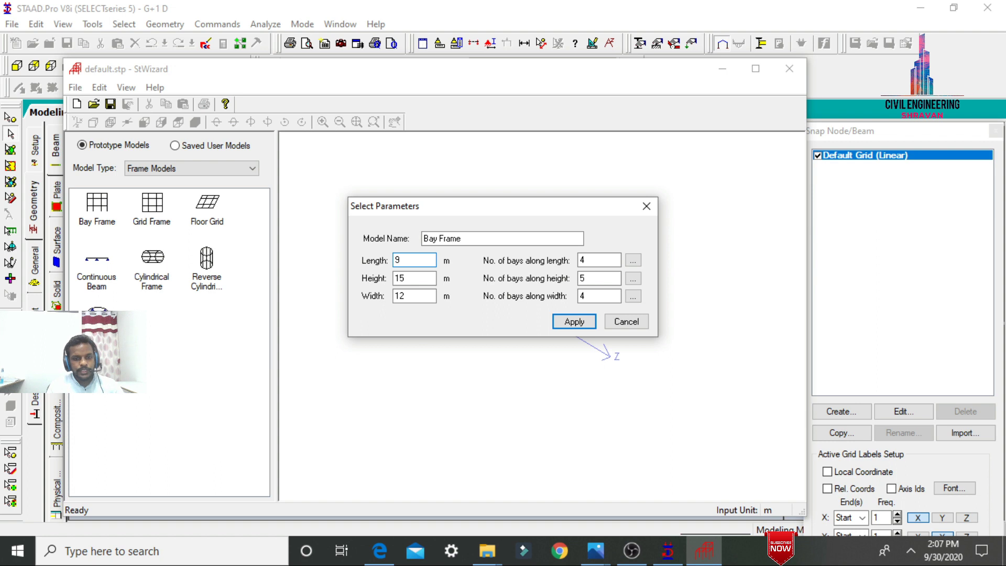
Set Bay Frame height 3 m, width 14 m, 2 bays along length and 3 across width.
key("Tab")
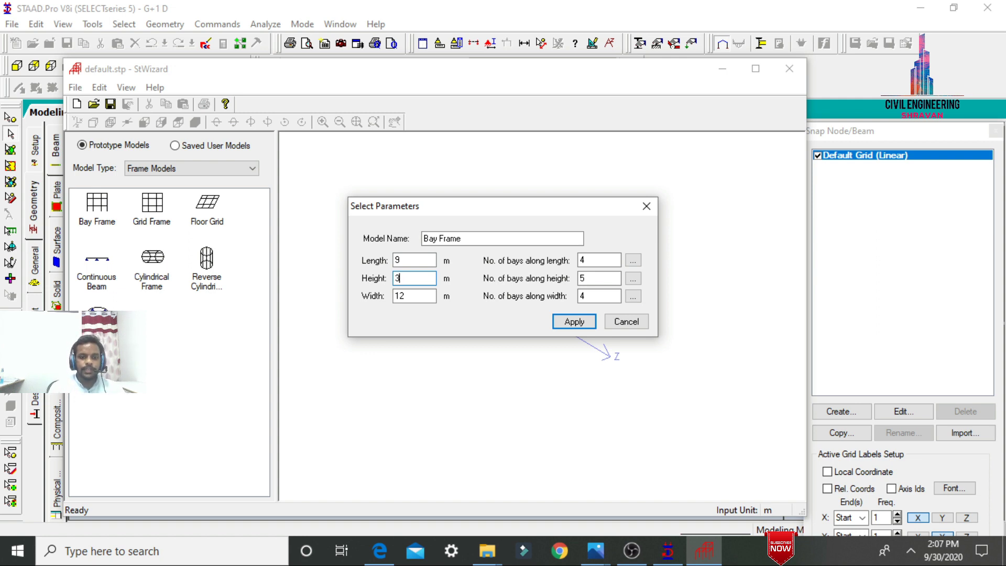
key("Tab")
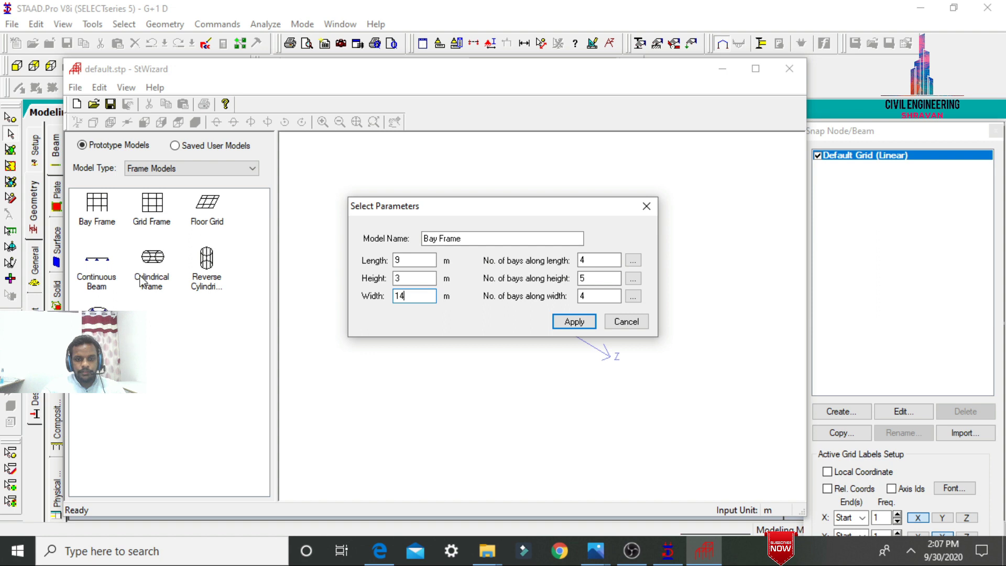
double_click(590, 260)
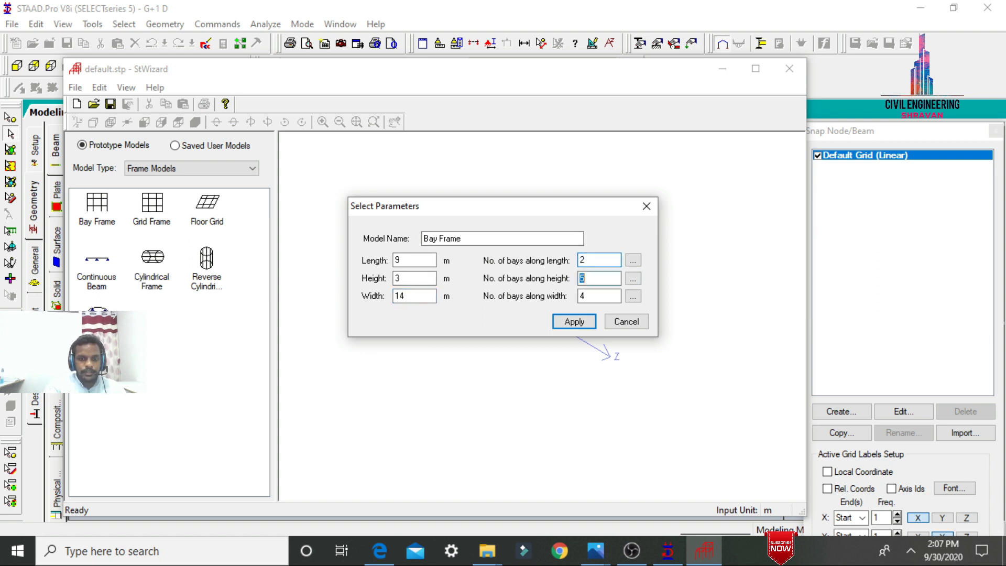
key("Tab")
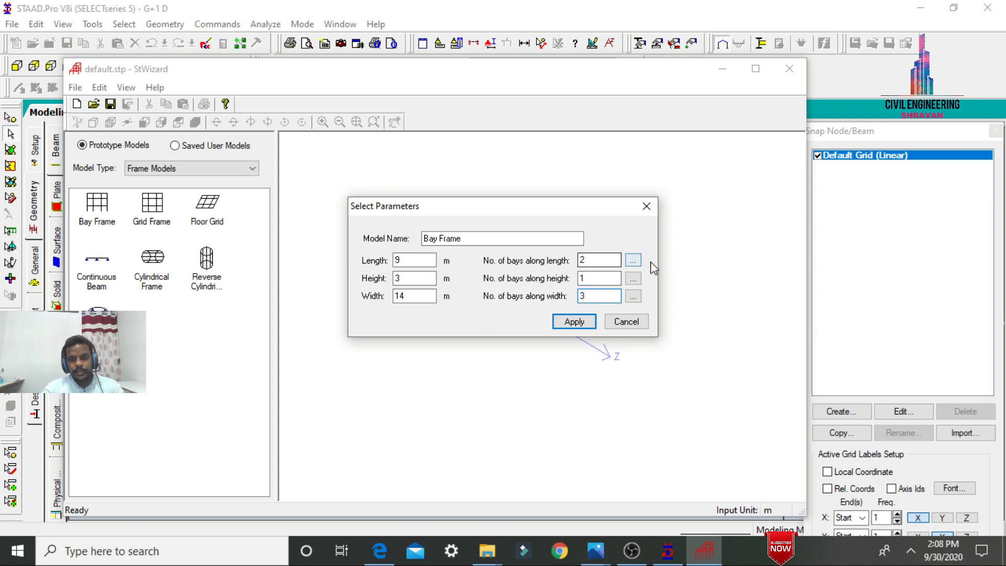
Set the two bays along the length to 5 m and 4 m.
left_click(634, 259)
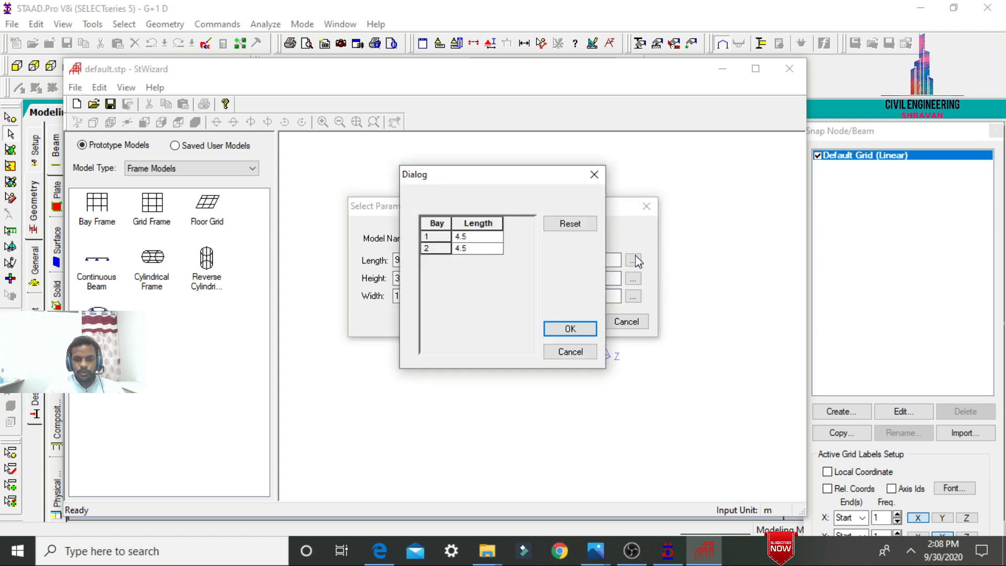
left_click(479, 237)
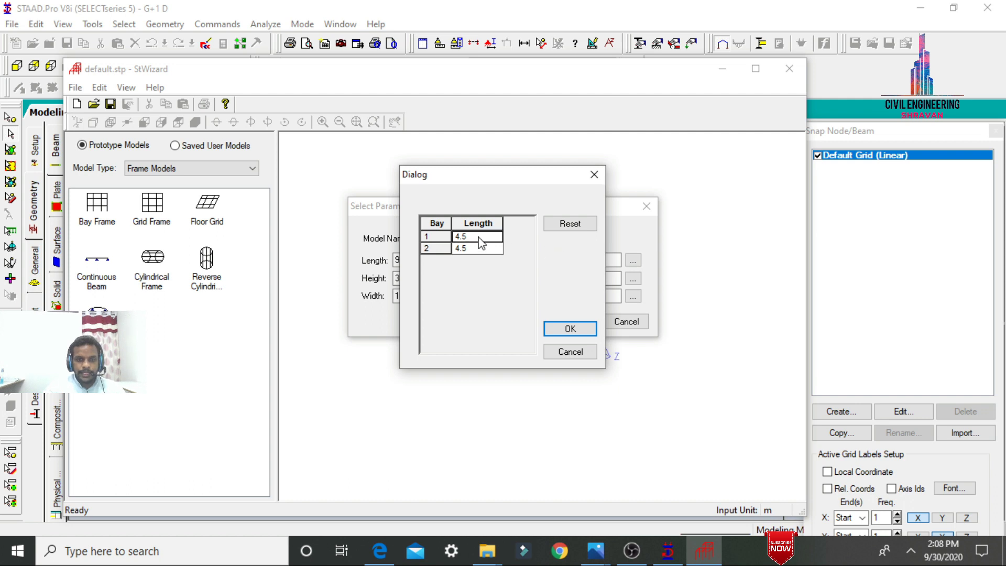
type("5")
key("Down")
type("4")
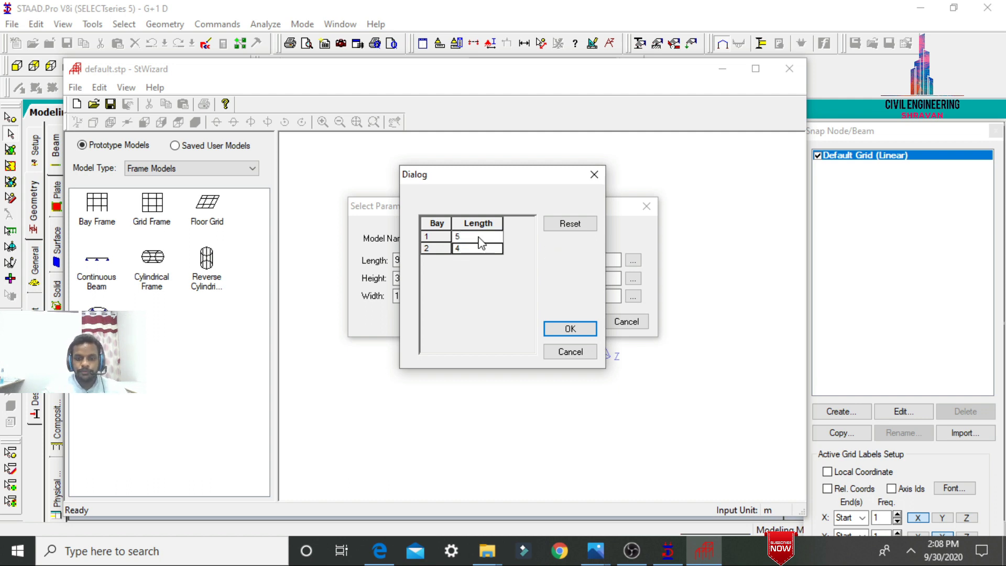
left_click(570, 328)
Keep a single 3 m storey height and set the width bays to 5, 4 and 5 m.
left_click(633, 279)
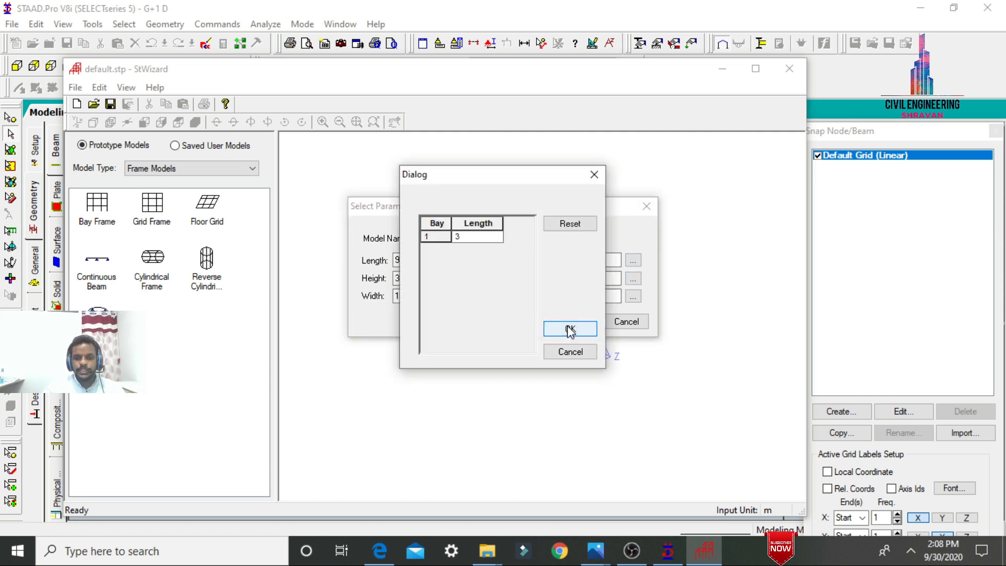
left_click(570, 329)
left_click(633, 297)
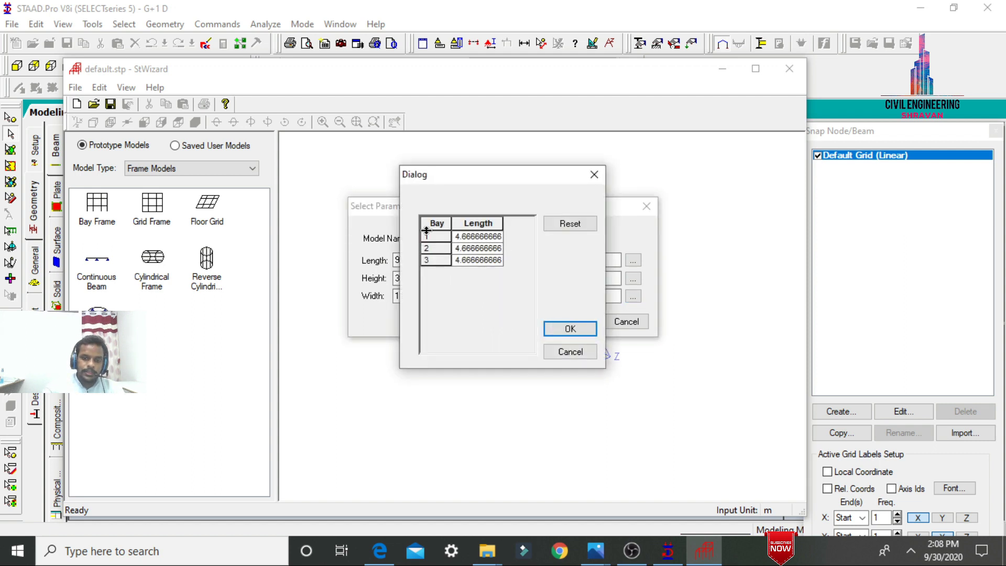
double_click(456, 237)
key("BackSpace")
type("5")
key("Return")
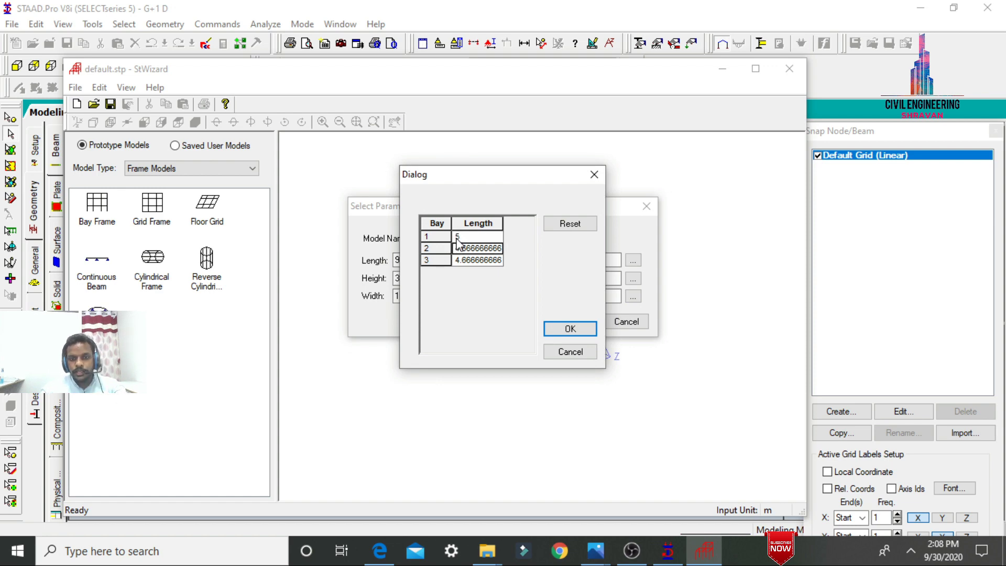
key("BackSpace")
type("5")
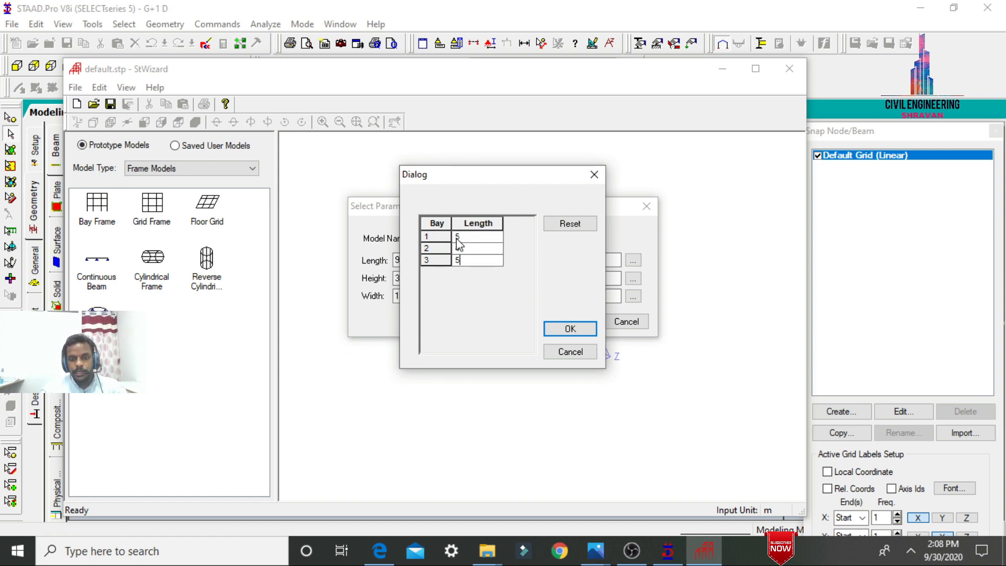
left_click(569, 328)
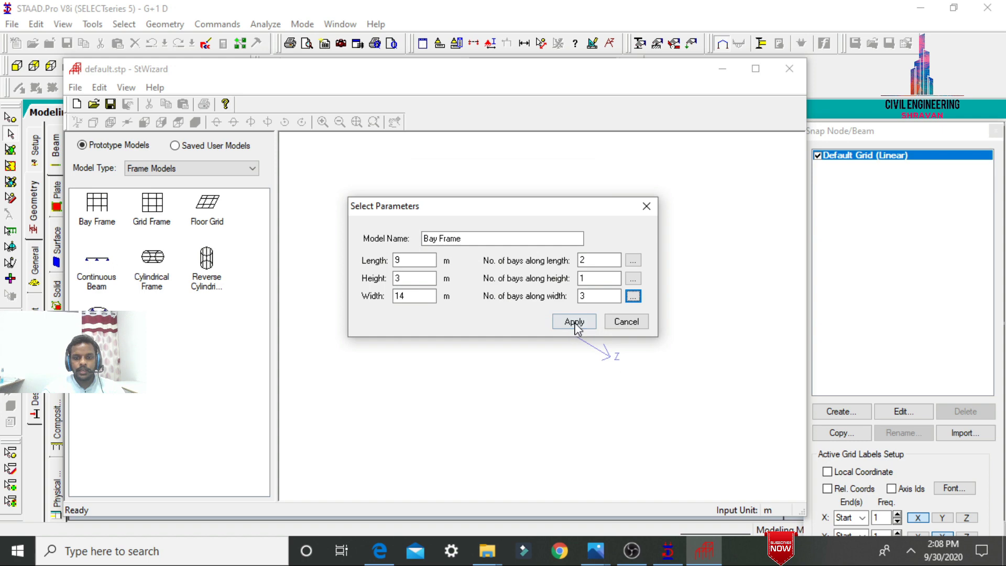
Generate the bay frame and merge it into the G+1 D model at X=Y=Z=0.
left_click(574, 322)
left_click_drag(576, 329, 584, 407)
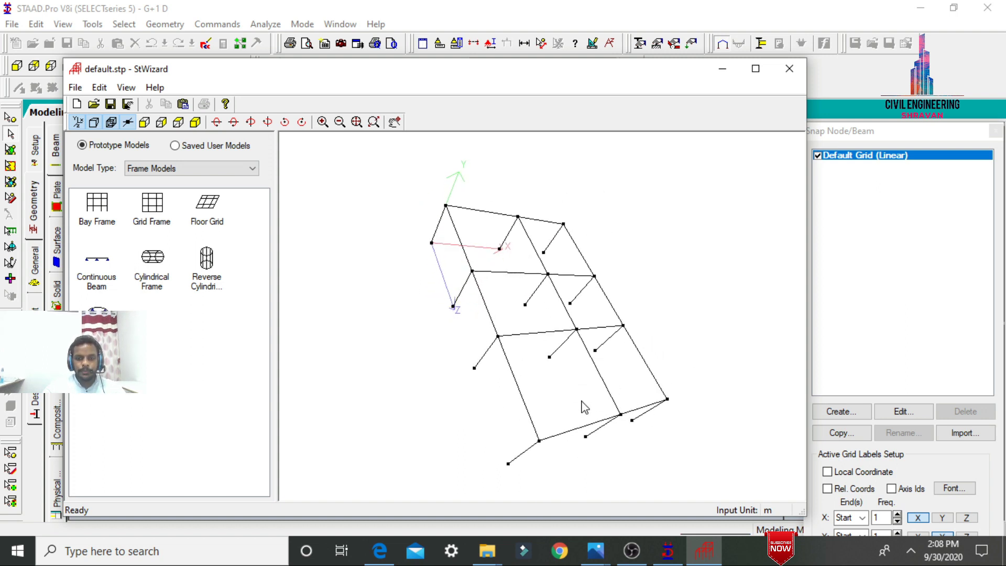
left_click(75, 86)
left_click(113, 192)
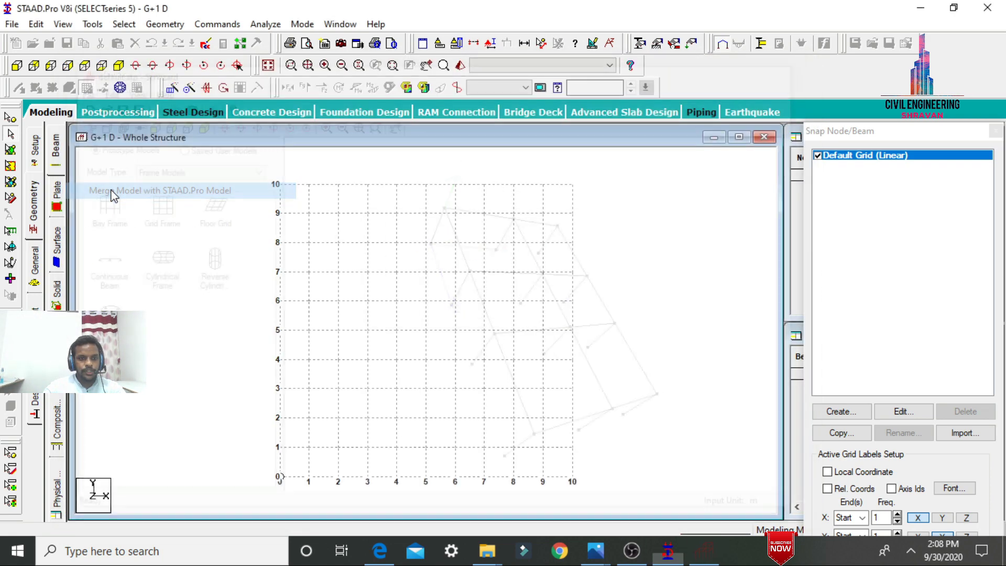
left_click(551, 309)
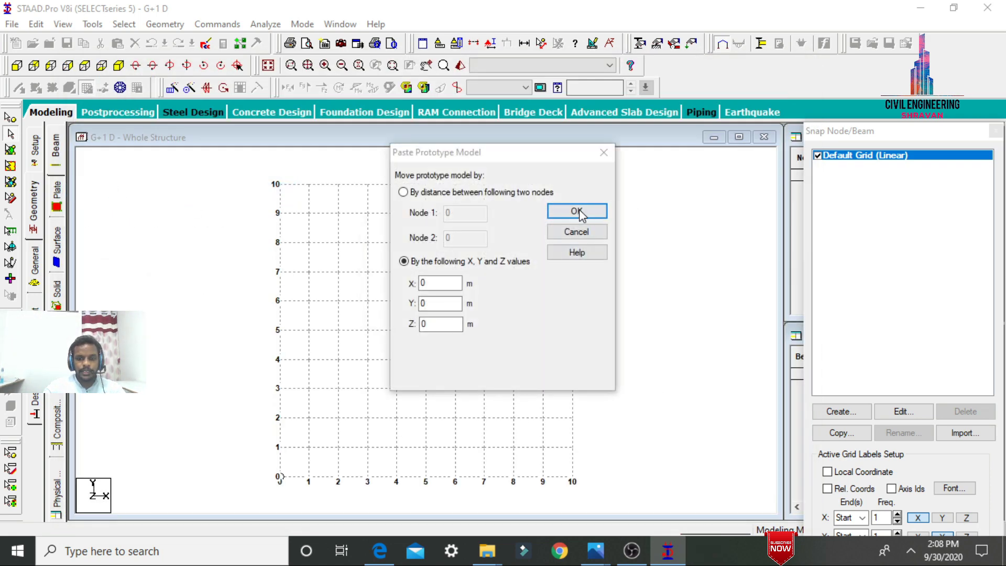
left_click(575, 210)
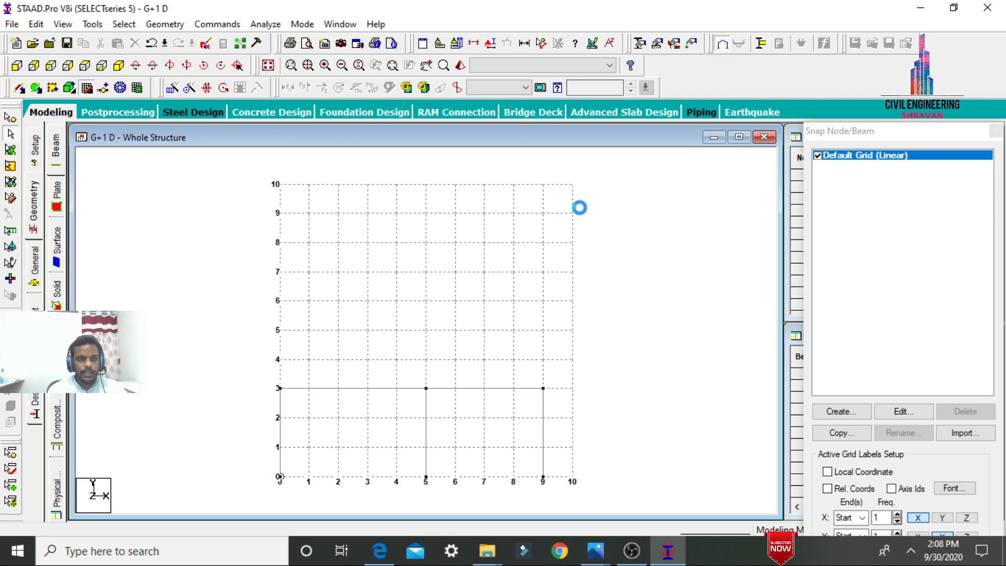
Show the merged frame in isometric with the snap grid hidden, then in plan view.
left_click(118, 66)
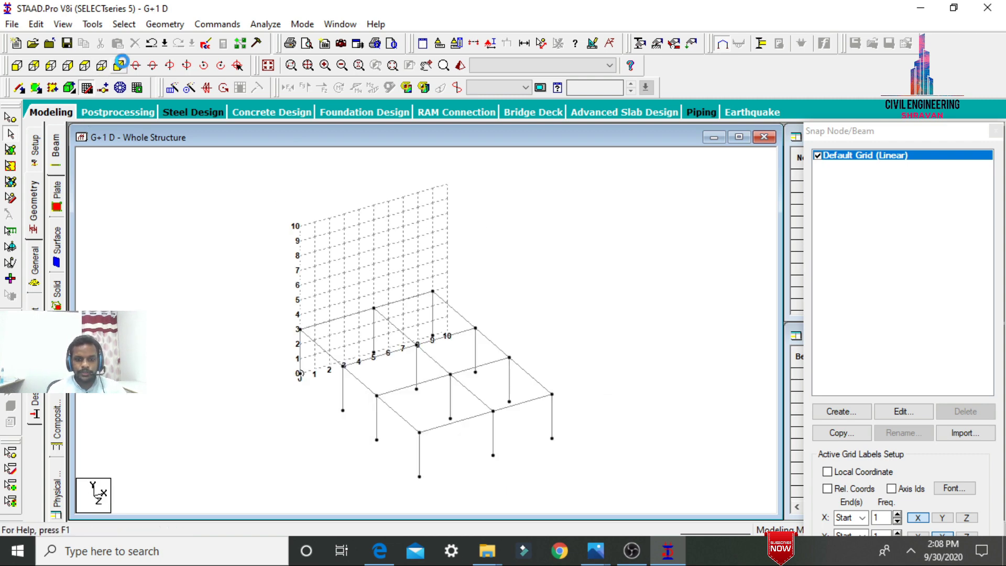
left_click(88, 92)
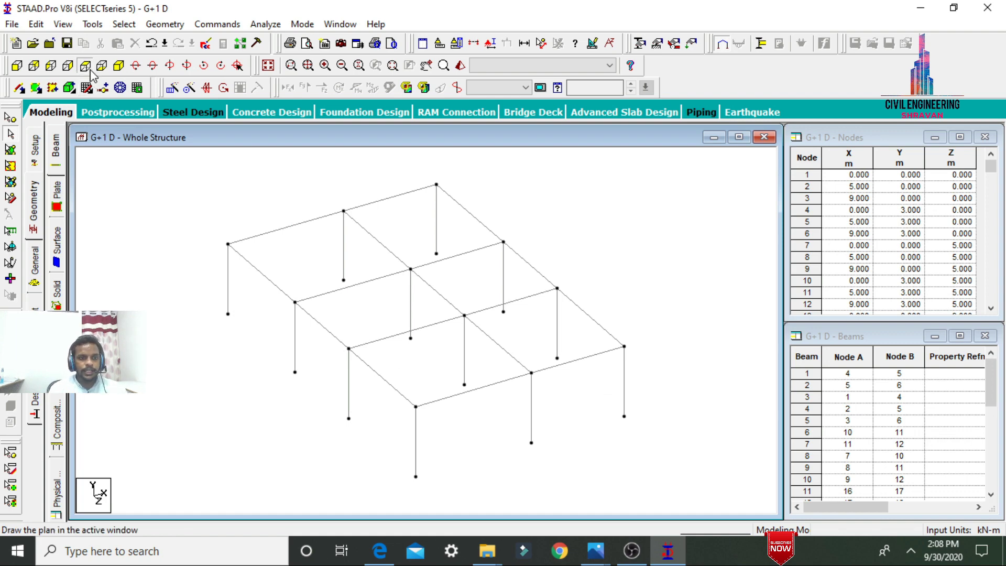
left_click(90, 71)
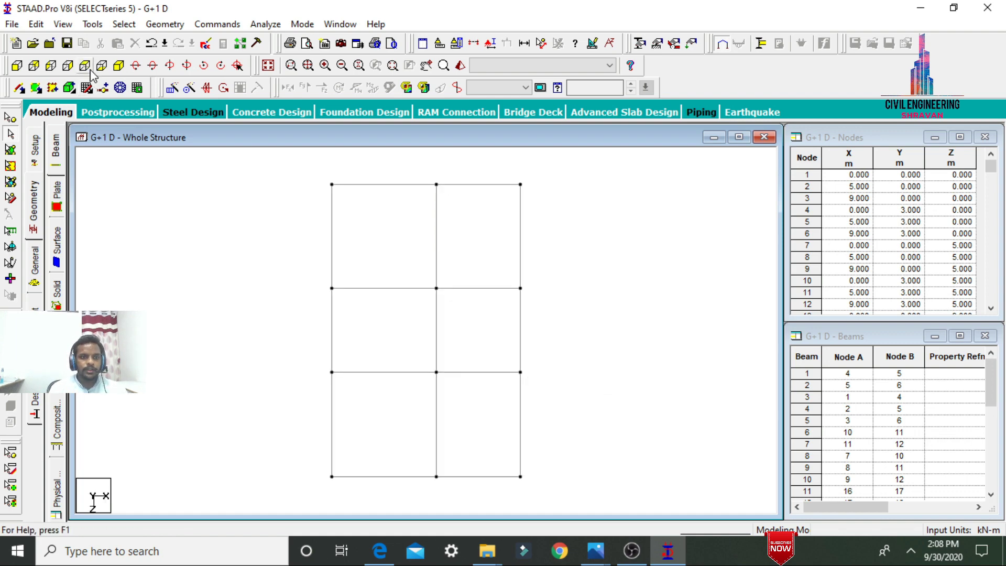
Isolate the lower-right panel of the plan with Select to View and show it isometrically.
left_click(473, 43)
left_click(552, 189)
left_click(415, 365)
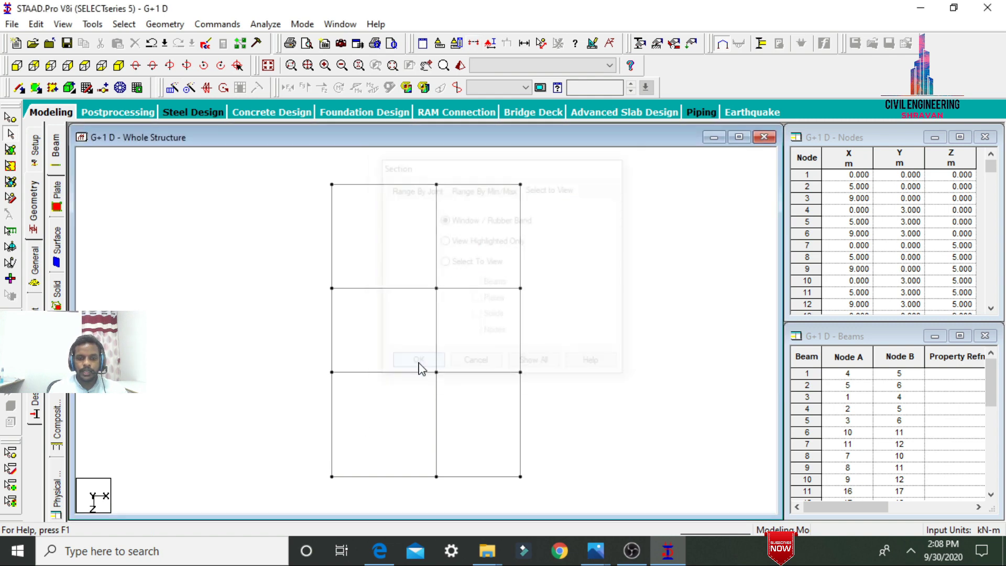
left_click_drag(428, 278, 542, 380)
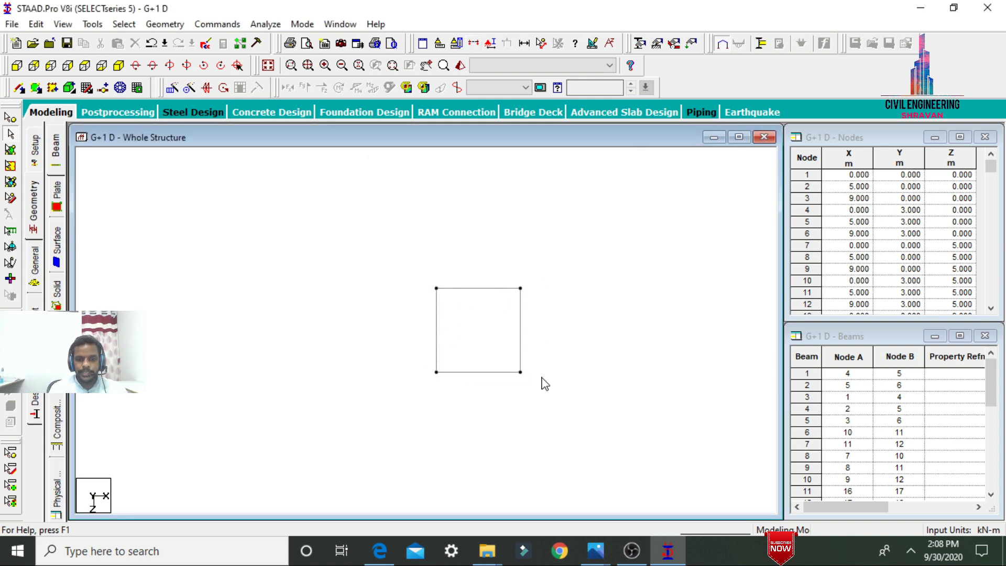
left_click(119, 65)
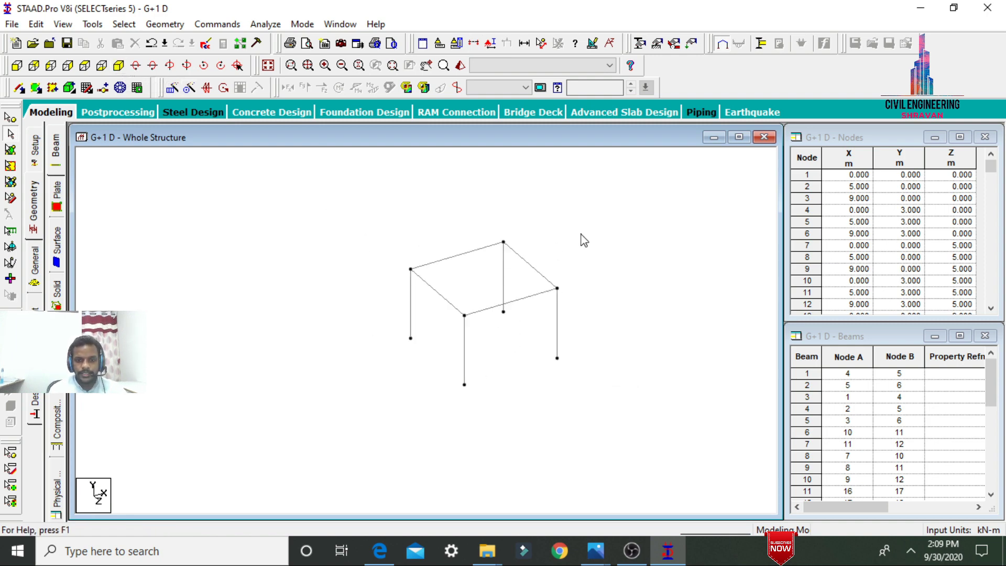
Insert midpoint node 25 on column beam 10 at 1.5 m height and select it.
left_click(503, 282)
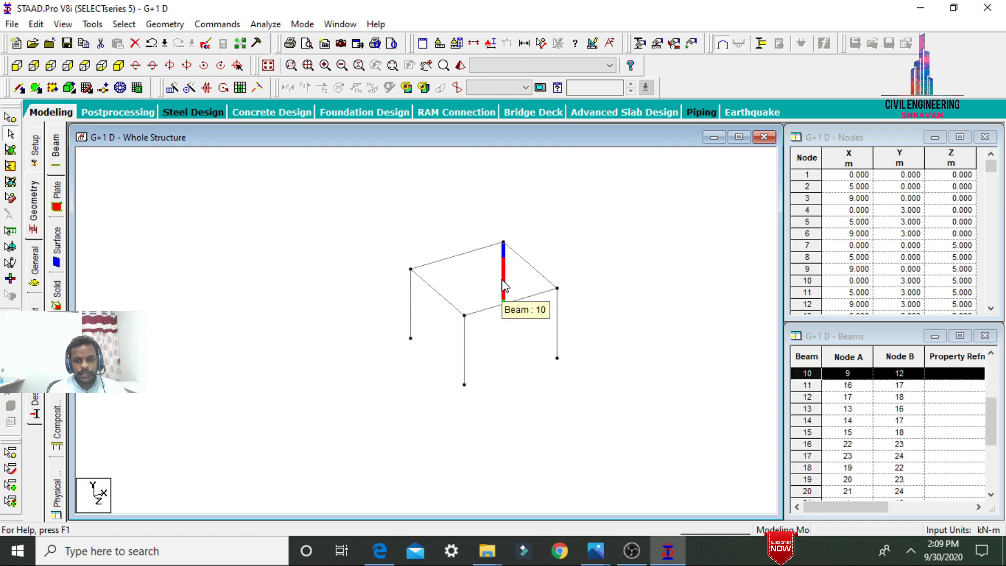
right_click(503, 276)
left_click(511, 278)
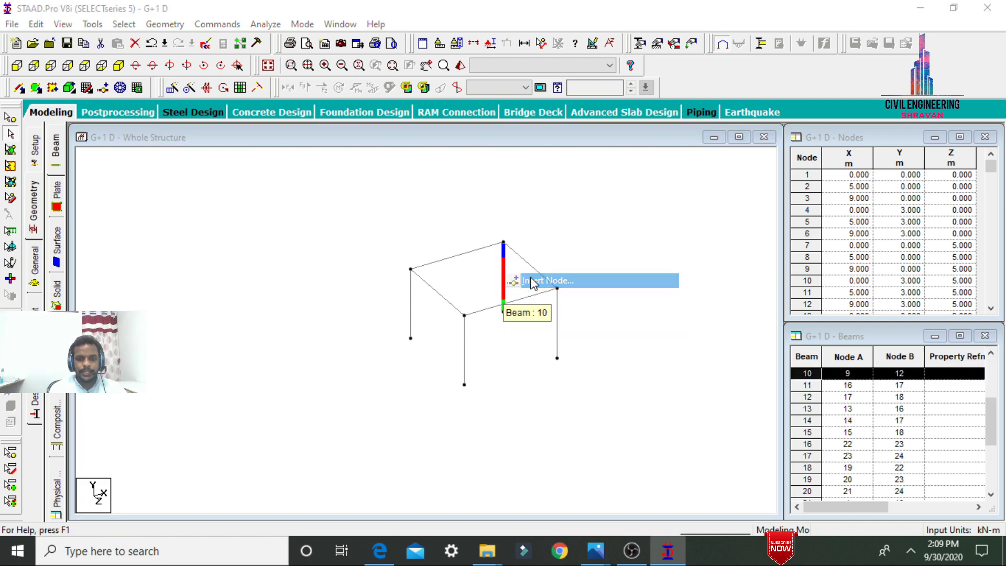
left_click(450, 337)
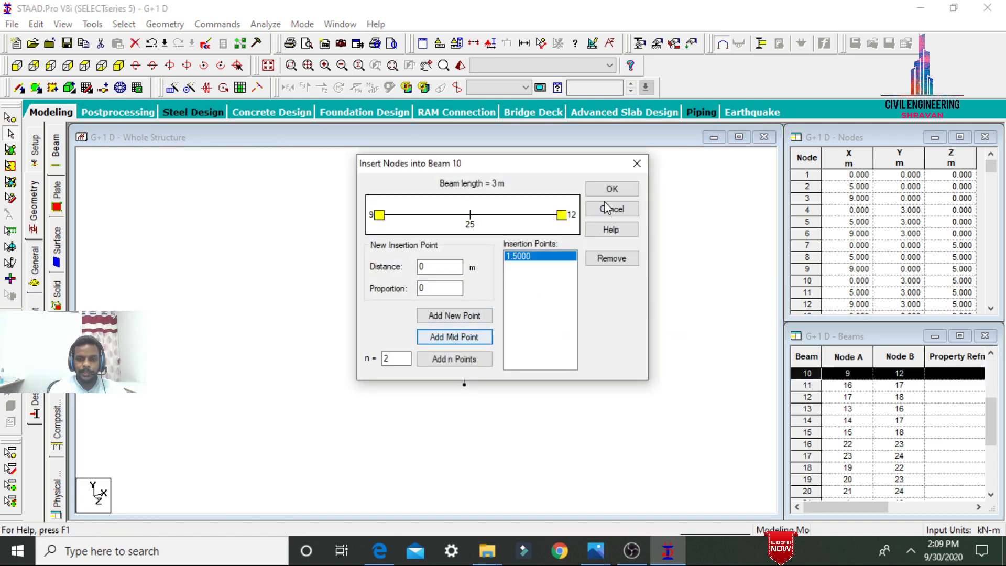
left_click(612, 192)
left_click(10, 117)
left_click(503, 277)
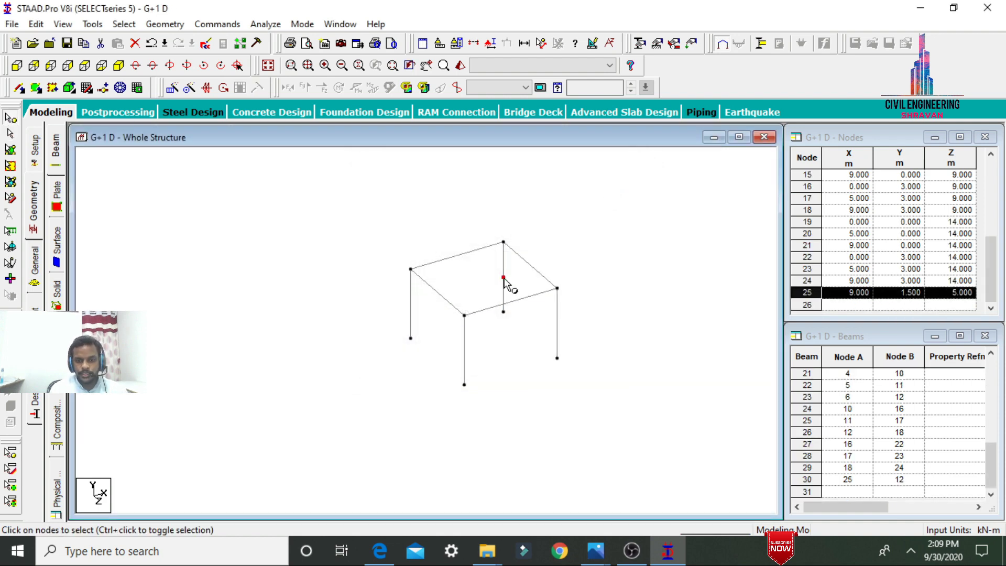
Copy node 25 and paste copies 1 m and 2 m along Z, creating nodes 26 and 27.
right_click(503, 277)
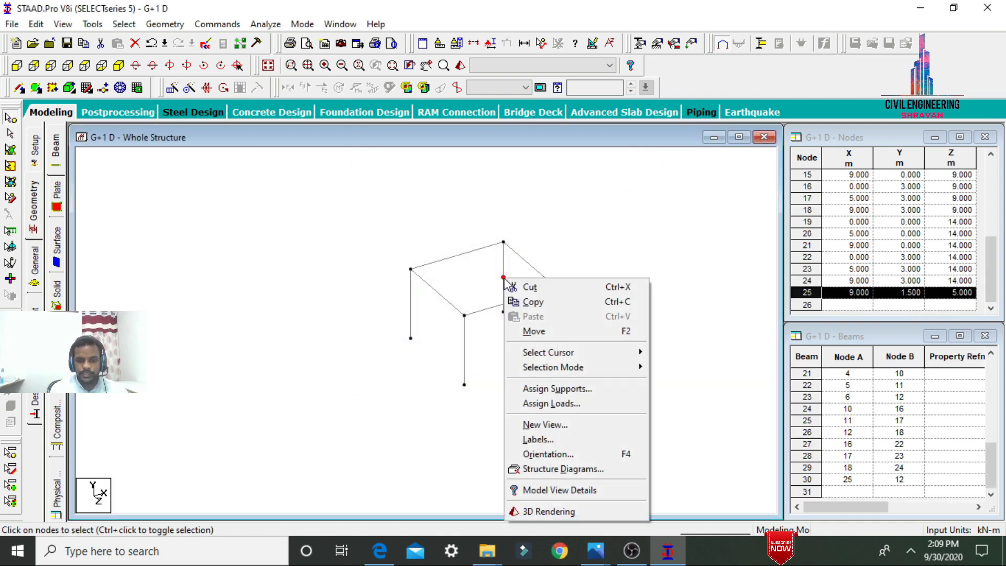
left_click(530, 303)
right_click(529, 303)
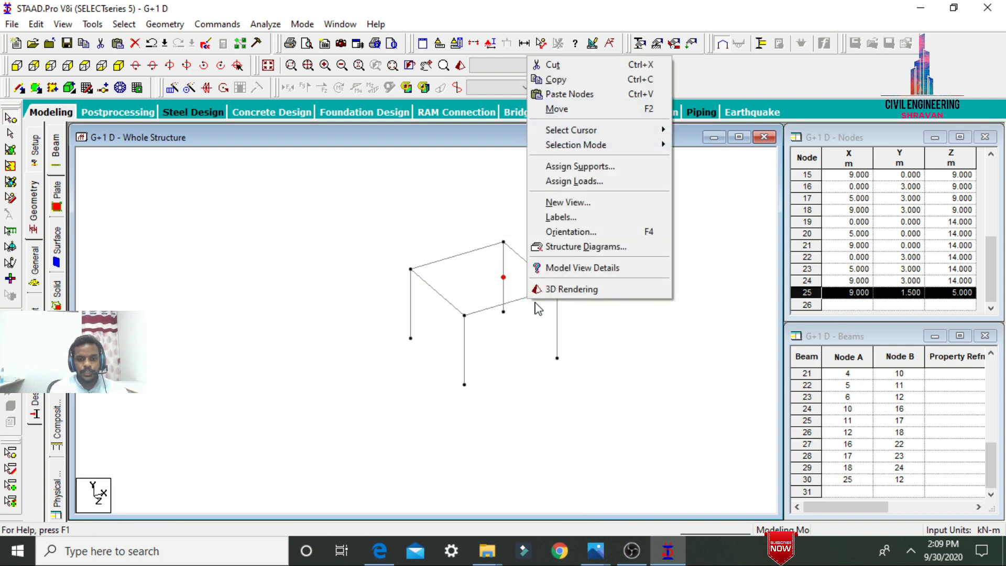
left_click(579, 97)
left_click_drag(449, 152, 743, 161)
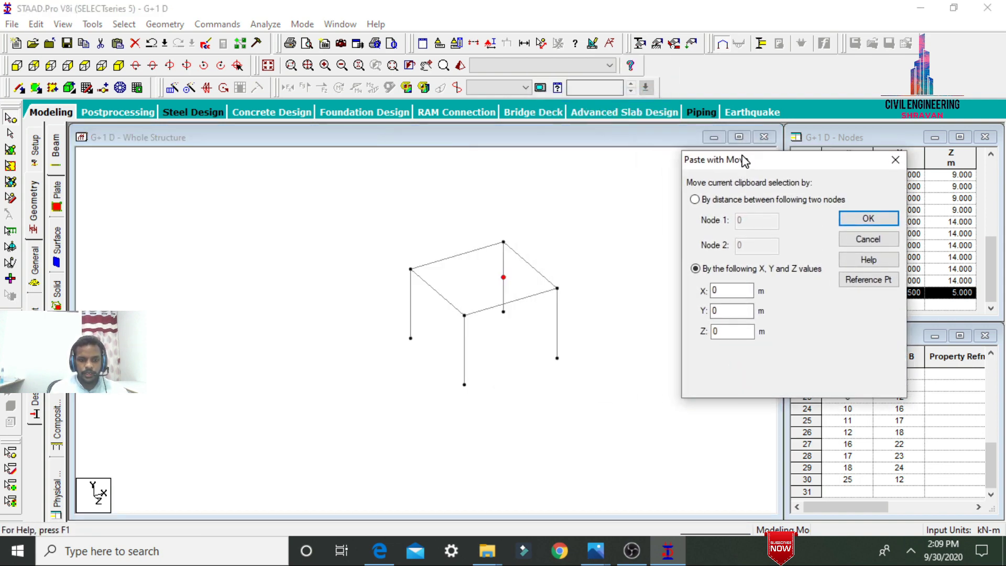
left_click_drag(731, 335, 702, 334)
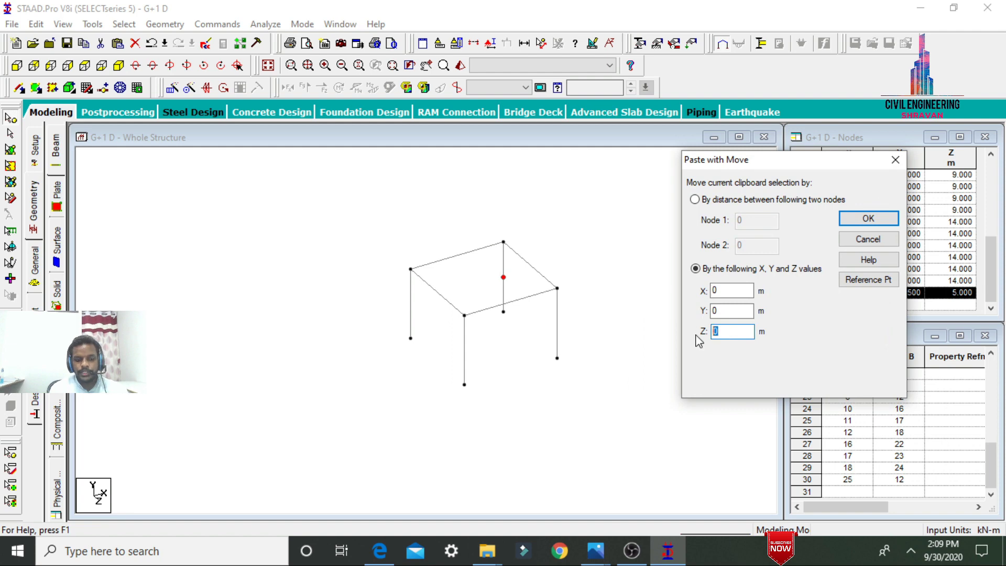
left_click(869, 219)
right_click(506, 280)
left_click(530, 316)
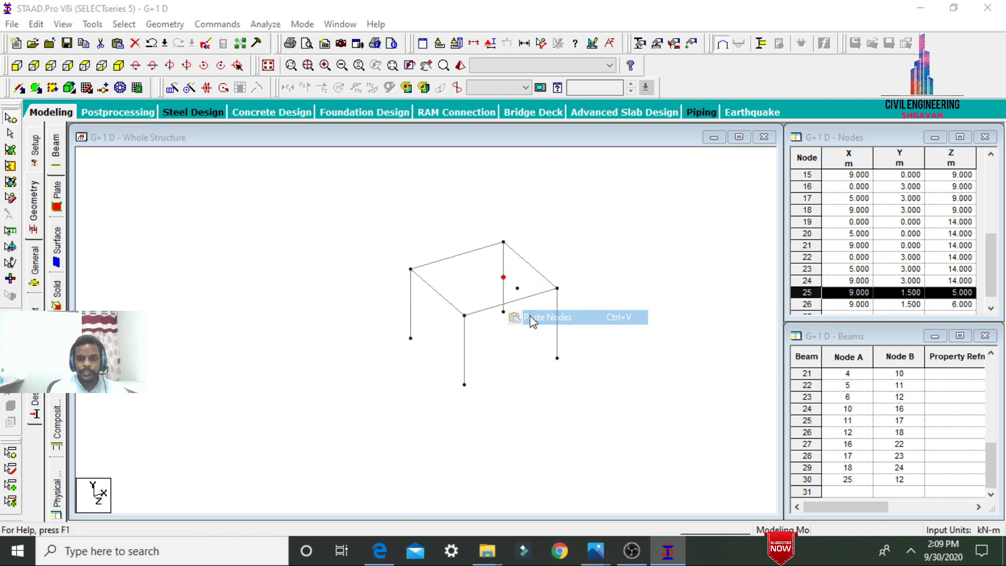
double_click(429, 324)
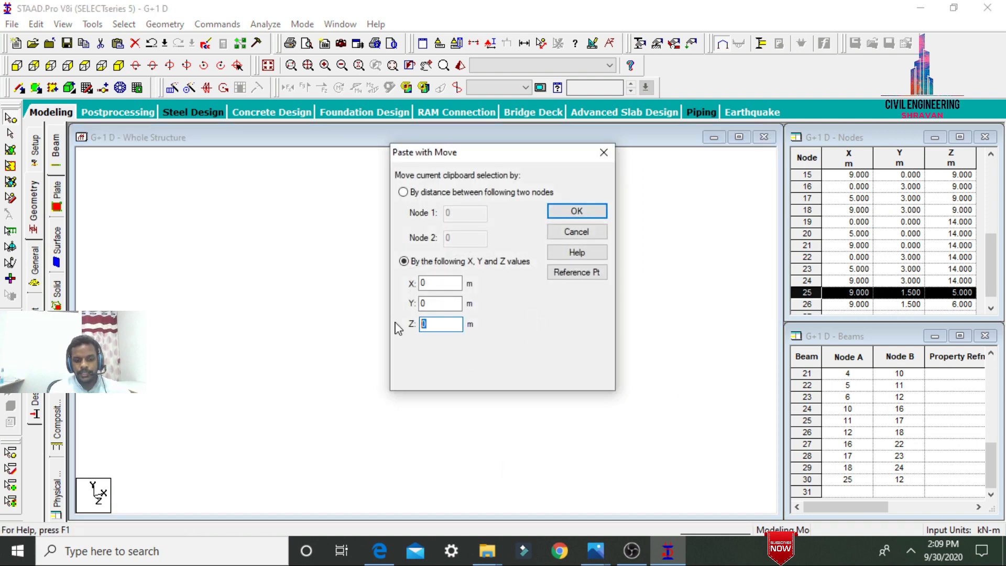
key("Return")
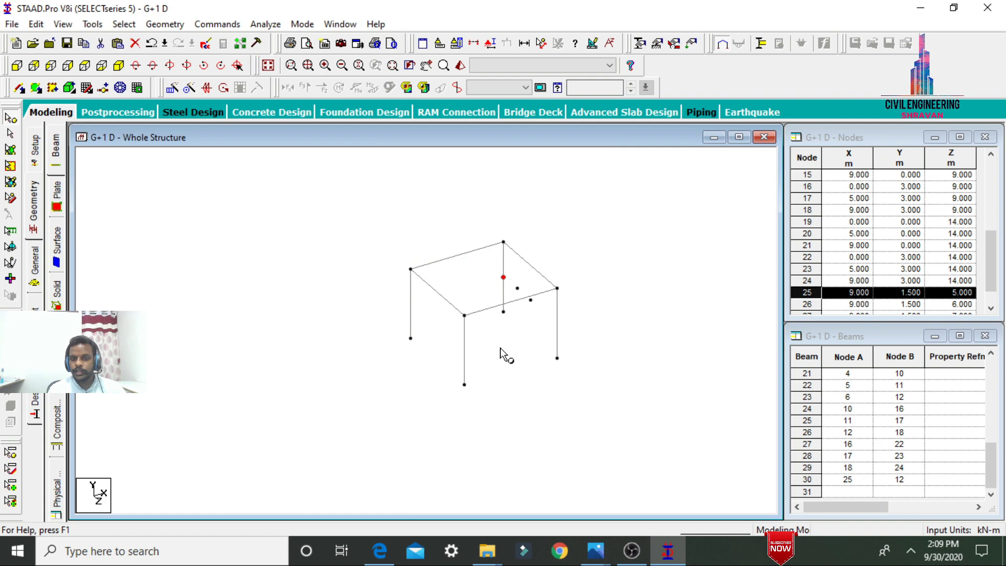
Copy nodes 25–27 and paste them with an X offset of -1, at X 8 m.
left_click(531, 300, "ctrl")
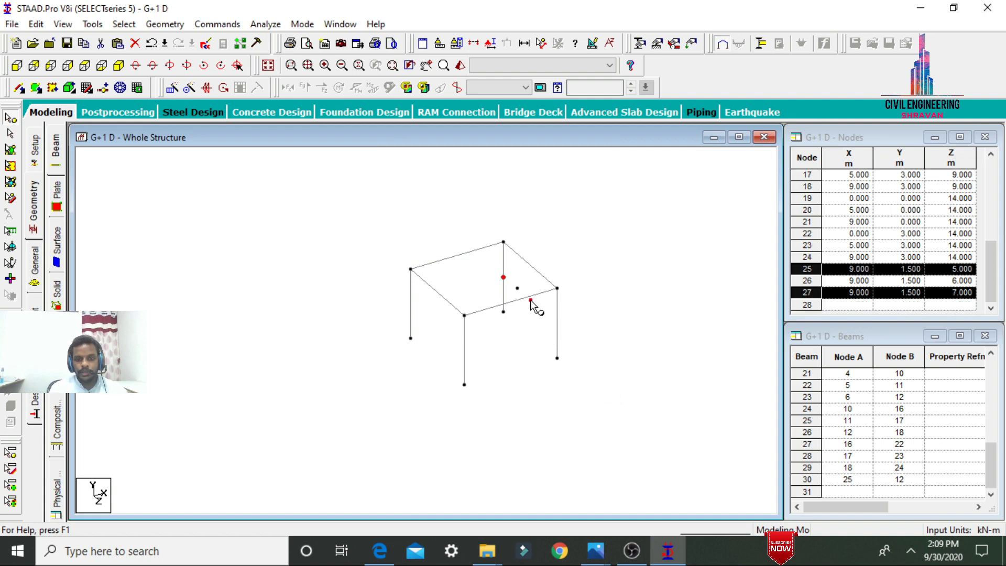
left_click(517, 288, "ctrl")
right_click(517, 288)
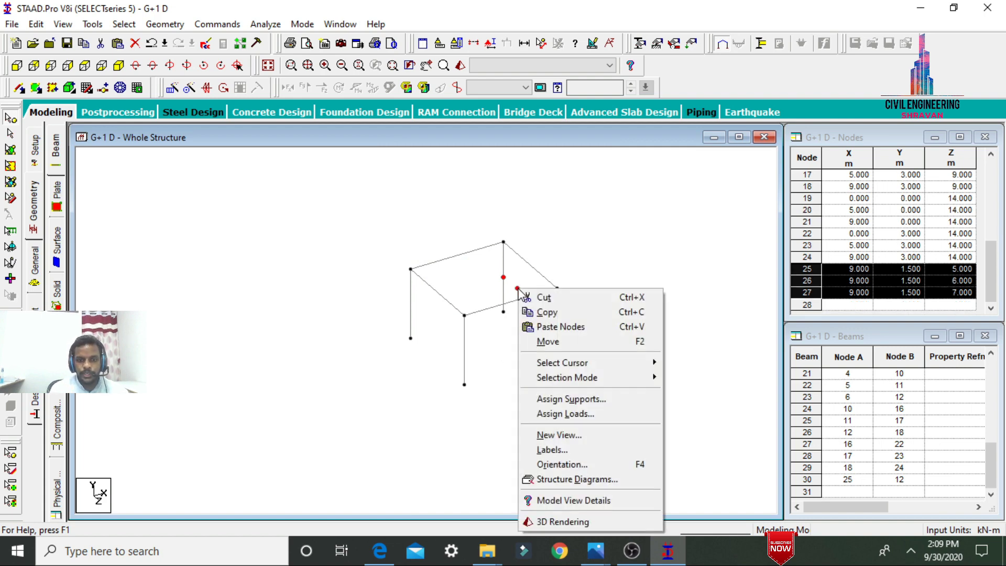
left_click(536, 313)
right_click(537, 315)
right_click(667, 313)
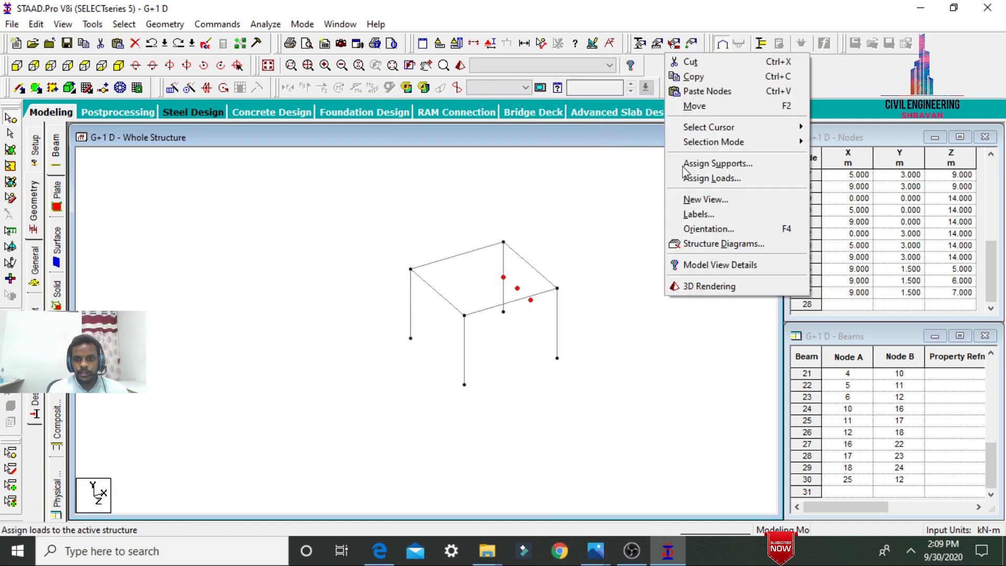
left_click(693, 92)
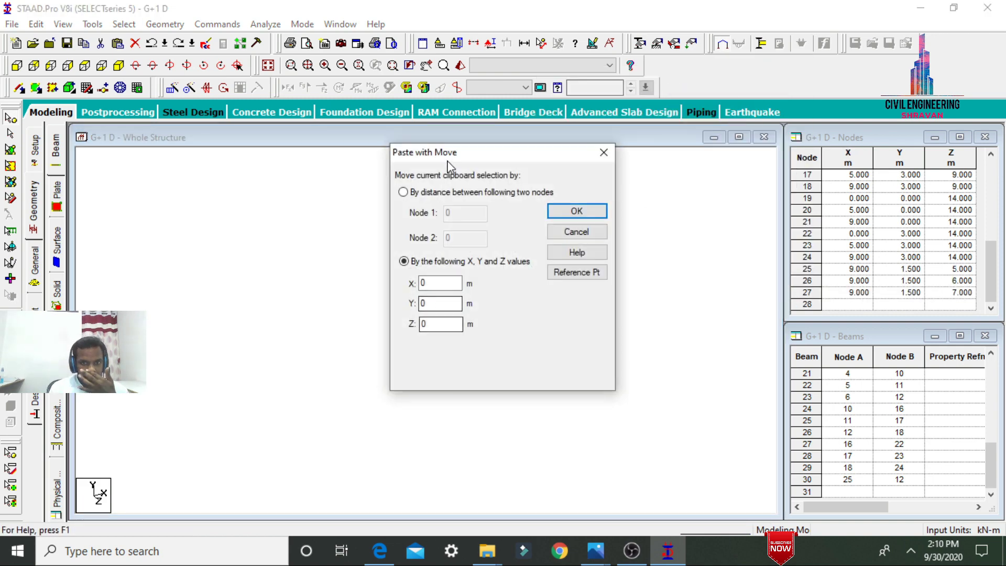
left_click_drag(444, 157, 720, 159)
left_click_drag(704, 285, 676, 293)
type("-1")
key("Return")
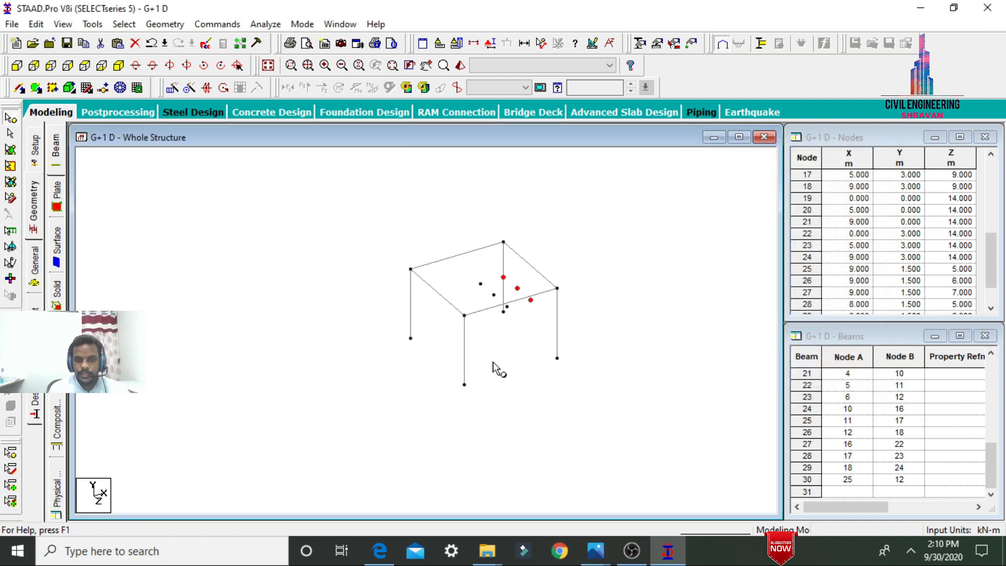
left_click(583, 214)
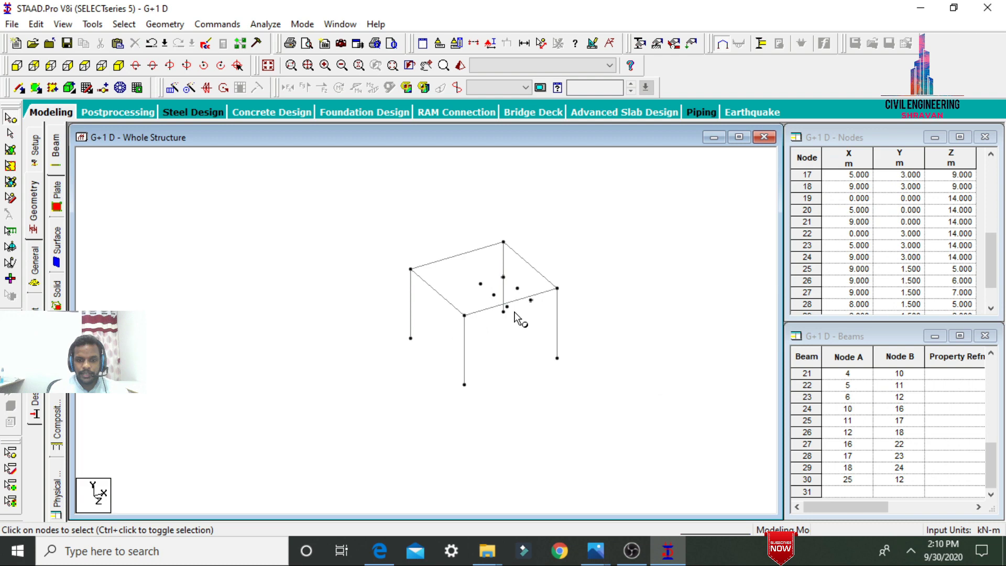
Add a 4-noded plate across the four mid-height corner nodes.
left_click(36, 88)
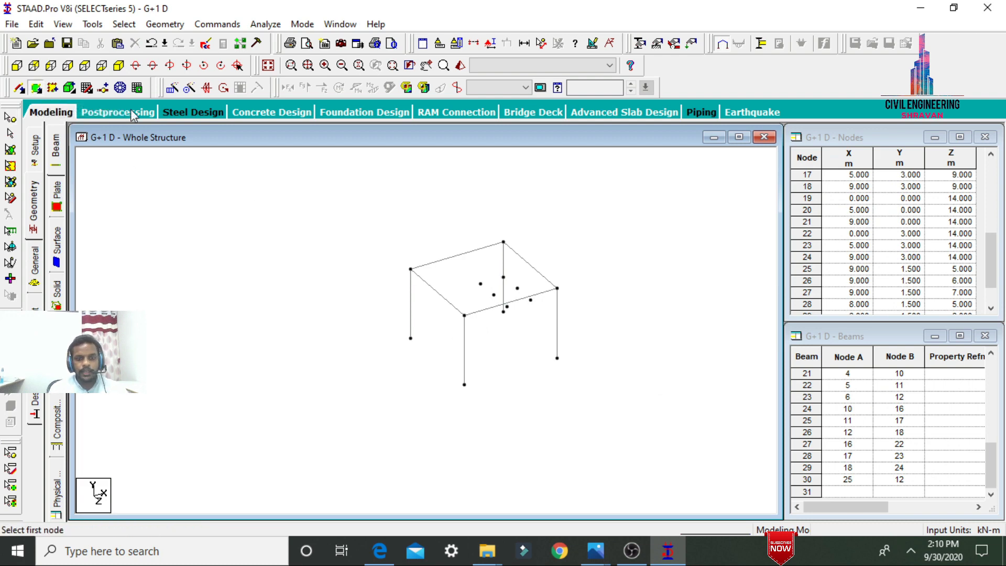
left_click(480, 283)
left_click(504, 278)
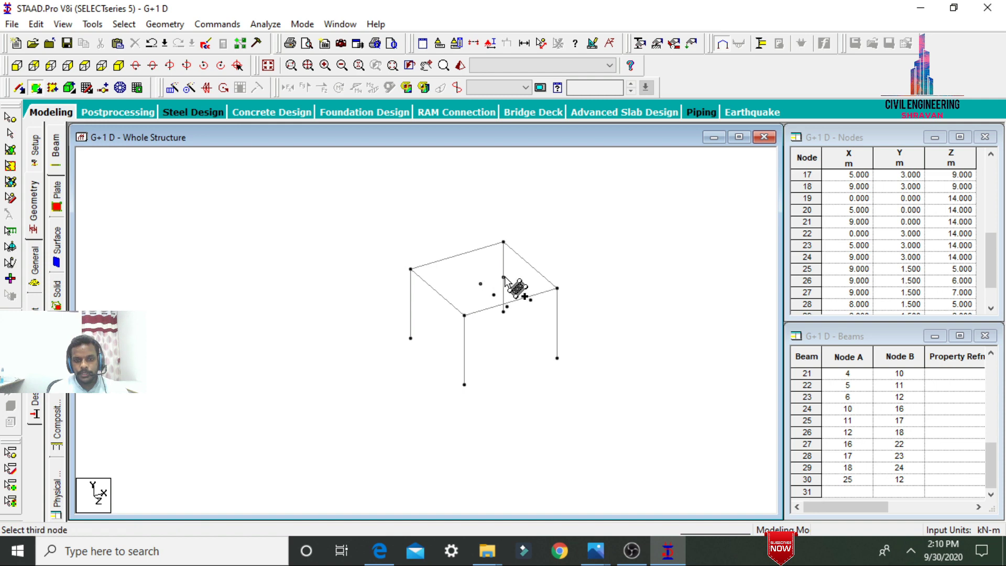
left_click(531, 300)
left_click(507, 306)
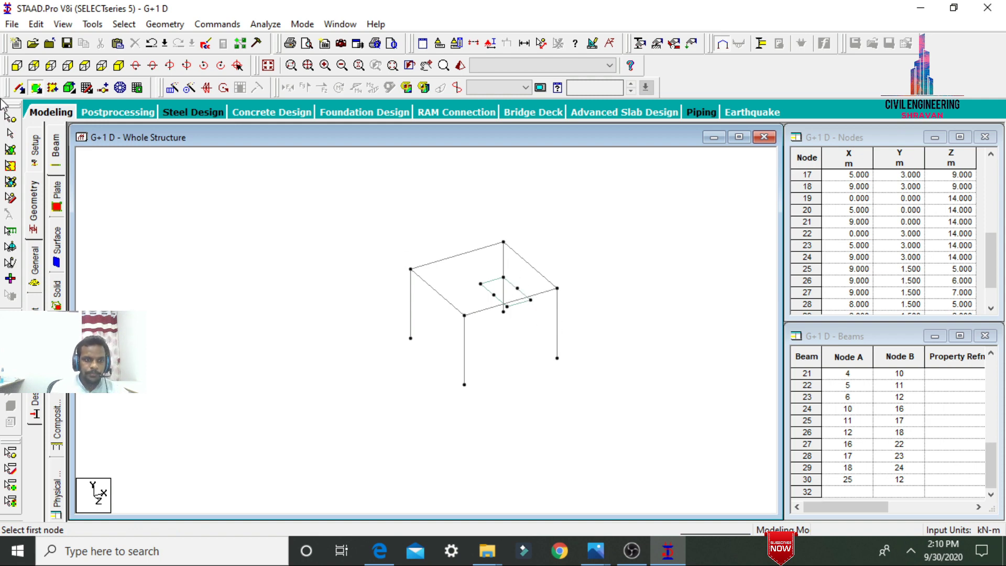
Draw a beam connecting node 25 to node 27.
left_click(19, 87)
mouse_move(517, 287)
left_mouse_down()
mouse_move(504, 278)
mouse_move(532, 300)
left_mouse_up()
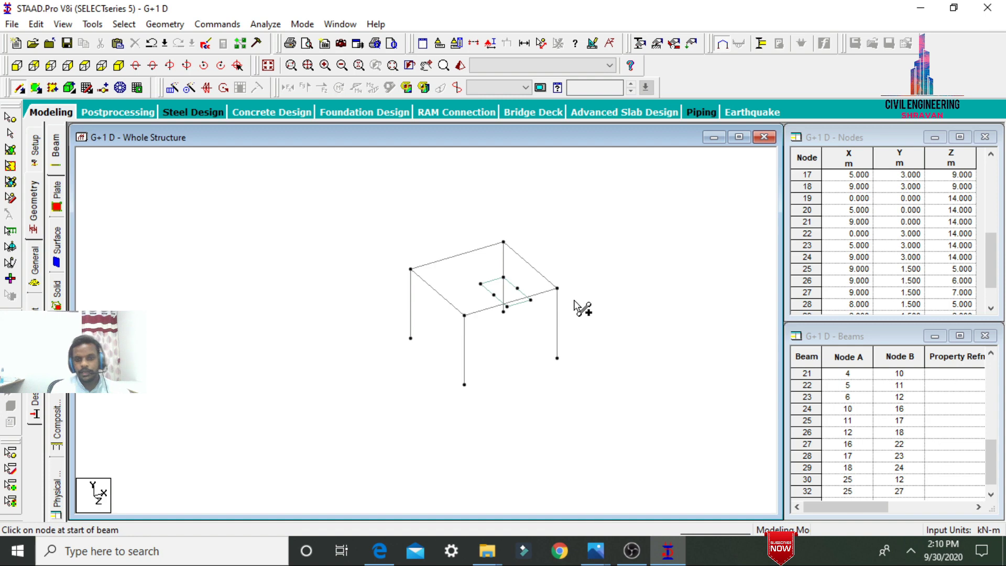
key("Escape")
Insert a midpoint node (node 31) into column beam 15.
left_click(558, 321)
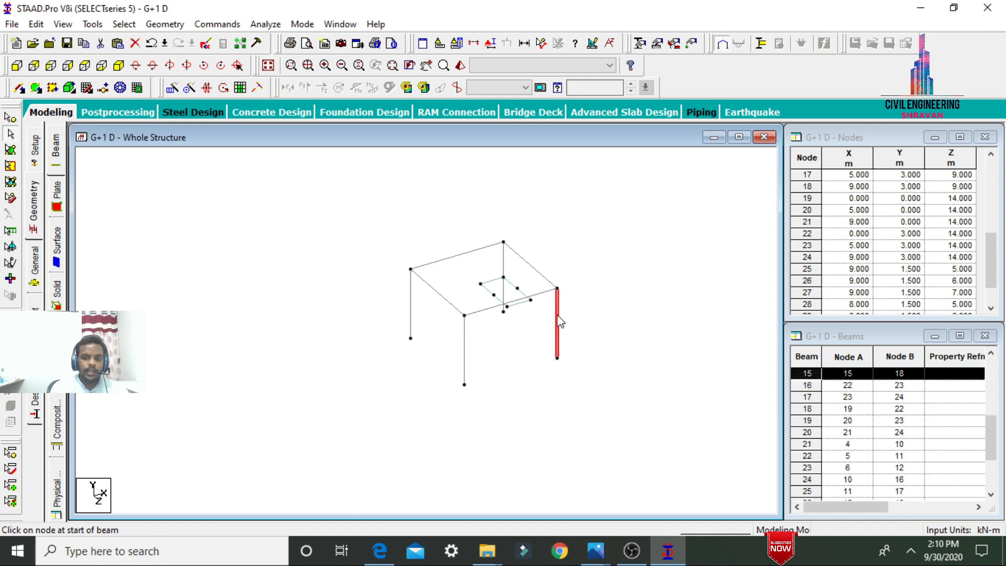
right_click(557, 330)
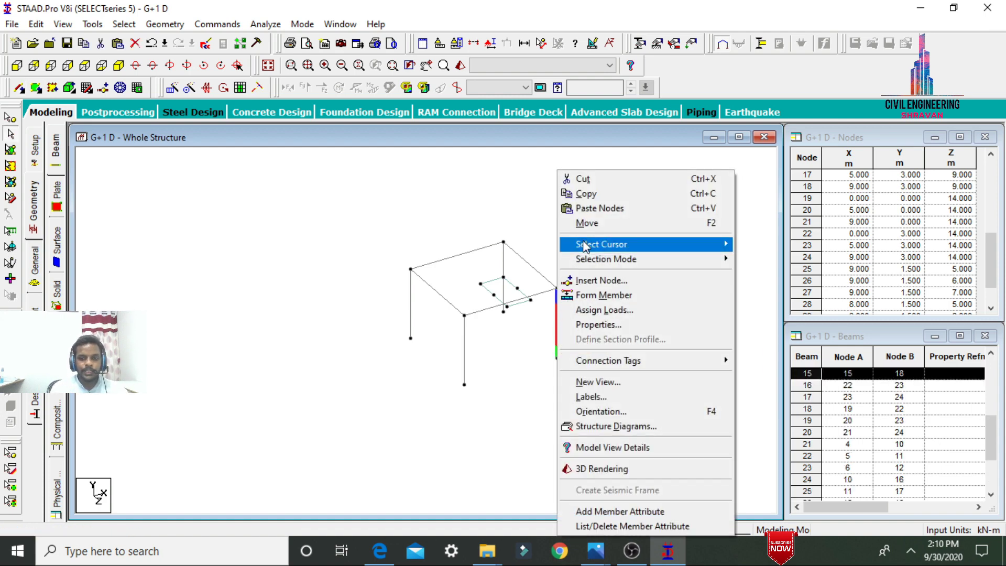
left_click(581, 281)
left_click(449, 339)
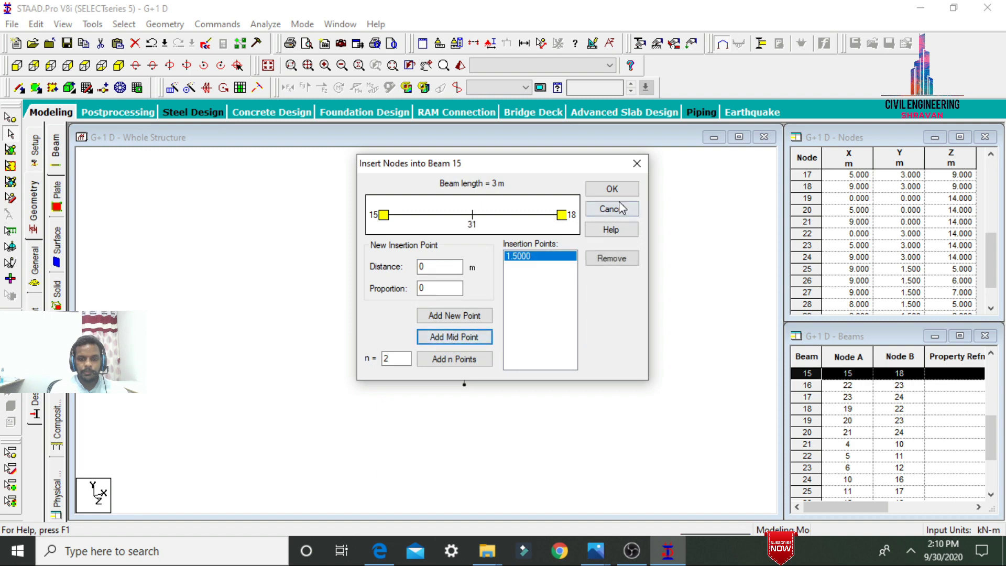
left_click(607, 189)
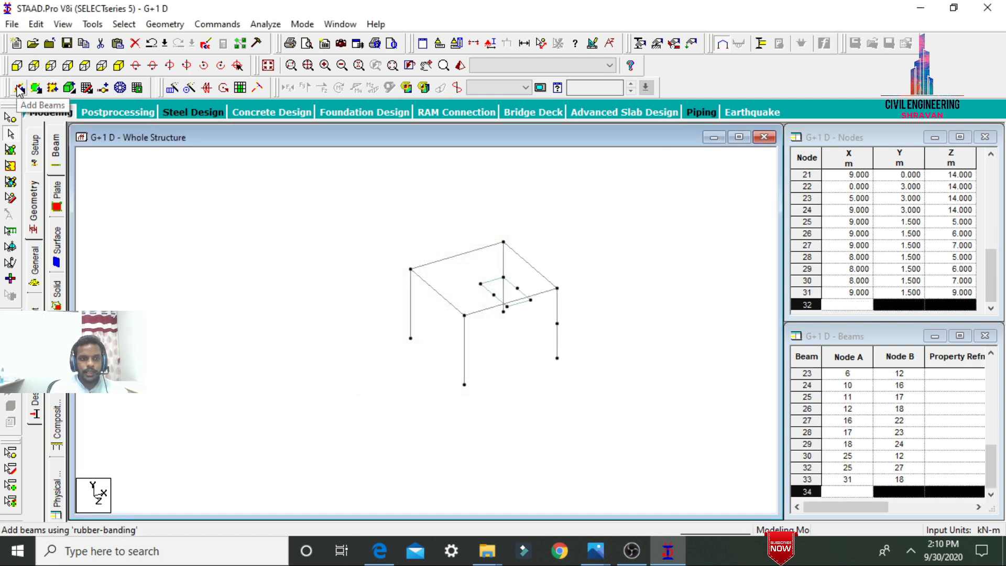
Draw beam 34 from node 27 to node 31, then select node 8.
left_click(19, 90)
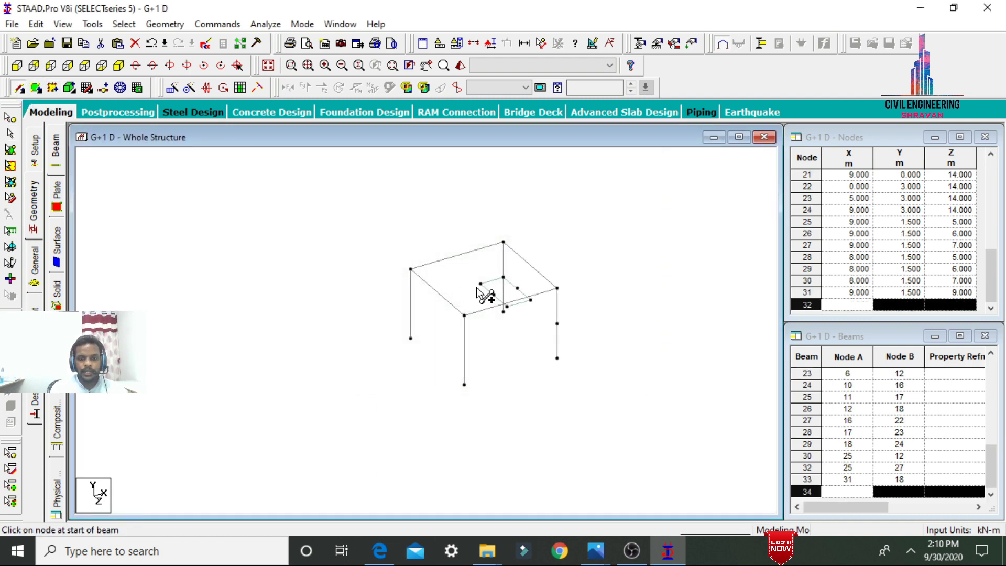
left_click(531, 300)
mouse_move(531, 300)
left_mouse_down()
mouse_move(574, 330)
mouse_move(557, 323)
left_mouse_up()
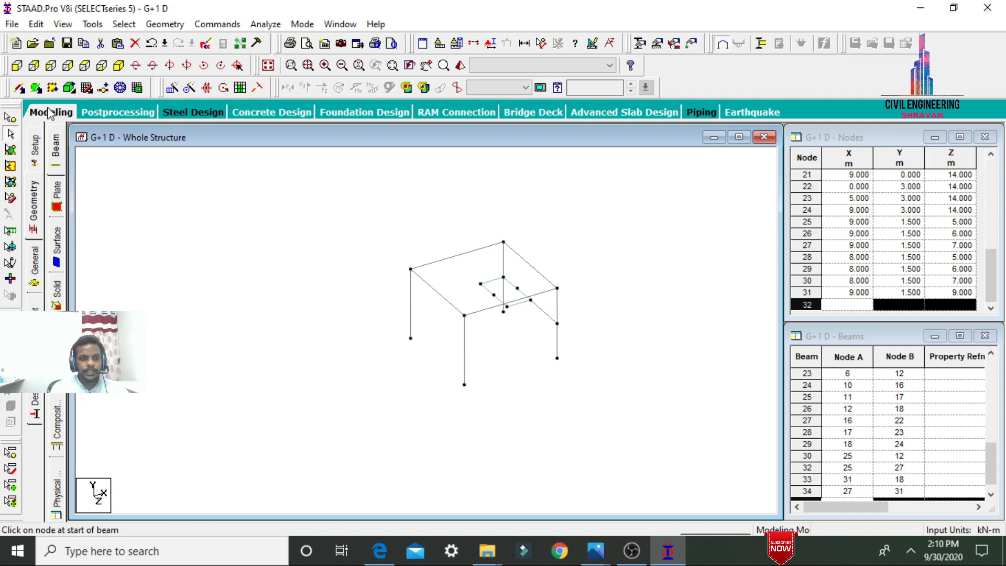
left_click(11, 119)
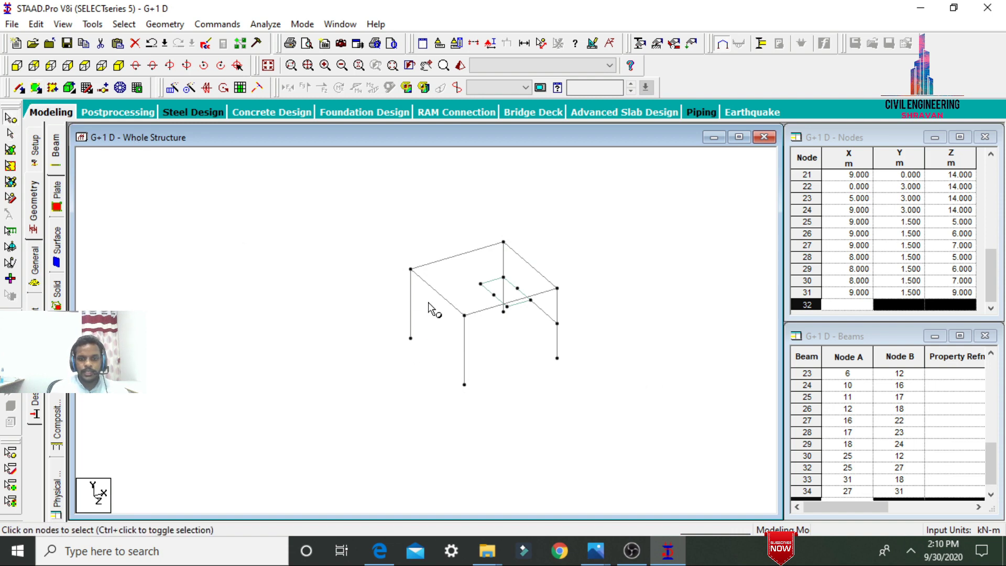
left_click(411, 339)
Copy node 8 and paste it 1 m along Z.
right_click(412, 340)
left_click(434, 117)
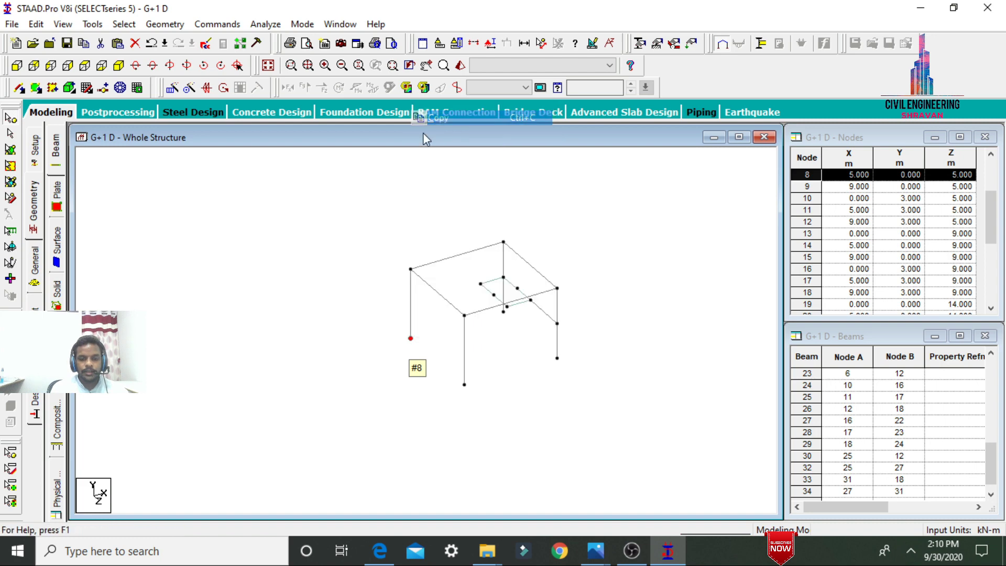
right_click(370, 185)
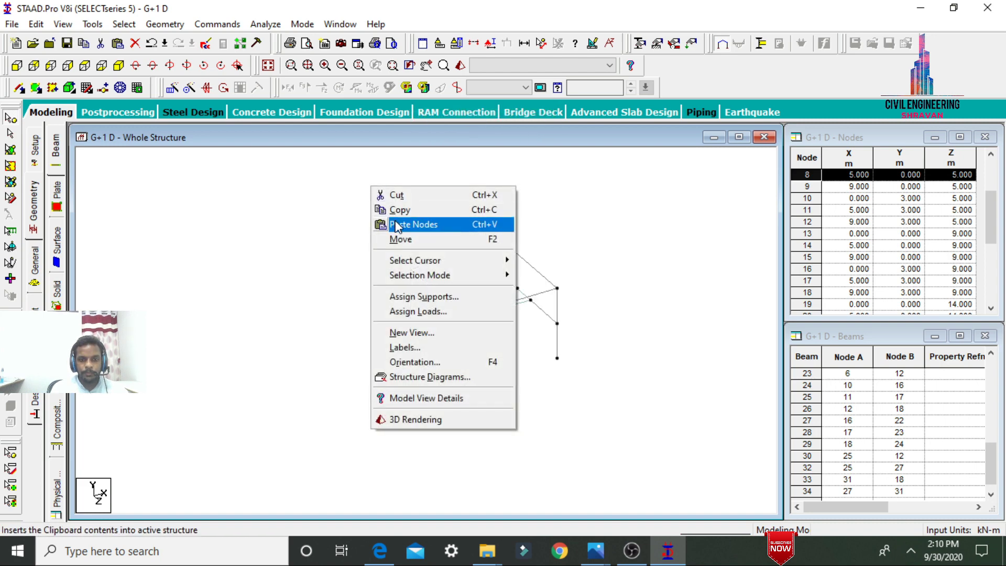
left_click(396, 226)
left_click_drag(439, 149, 667, 178)
double_click(669, 354)
key("Return")
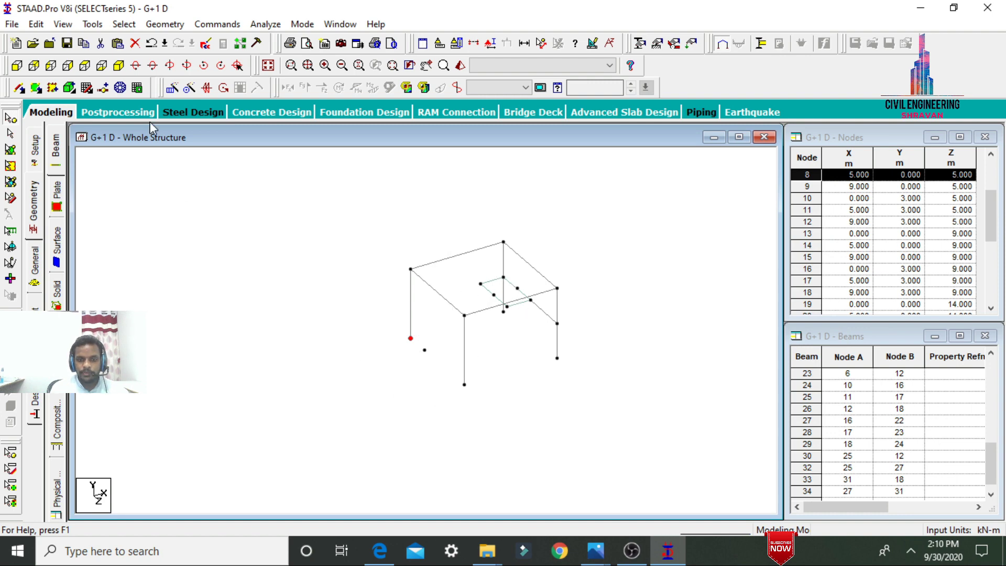
Add a four-noded slab plate starting from node 8.
left_click(36, 87)
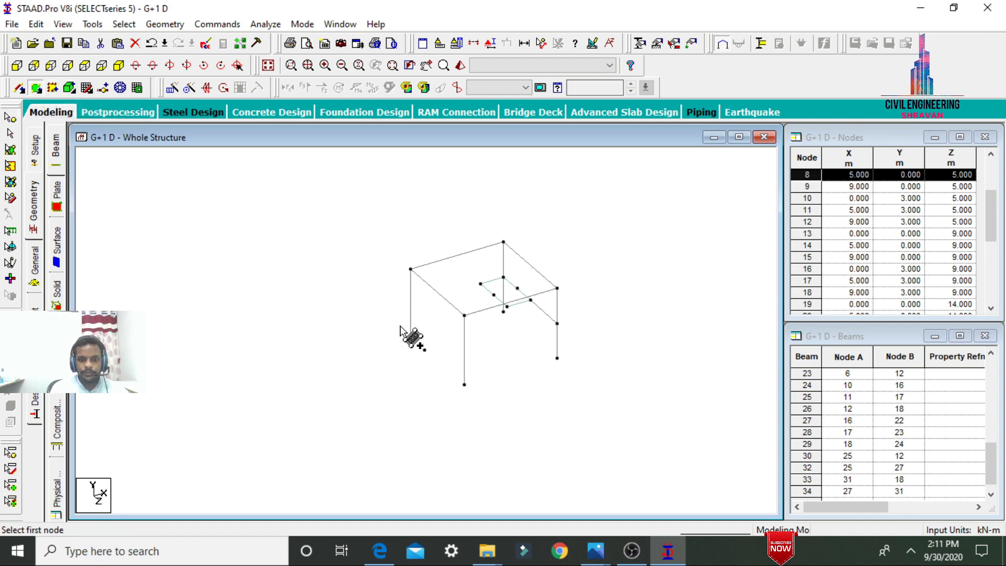
left_click(412, 339)
left_click(481, 284)
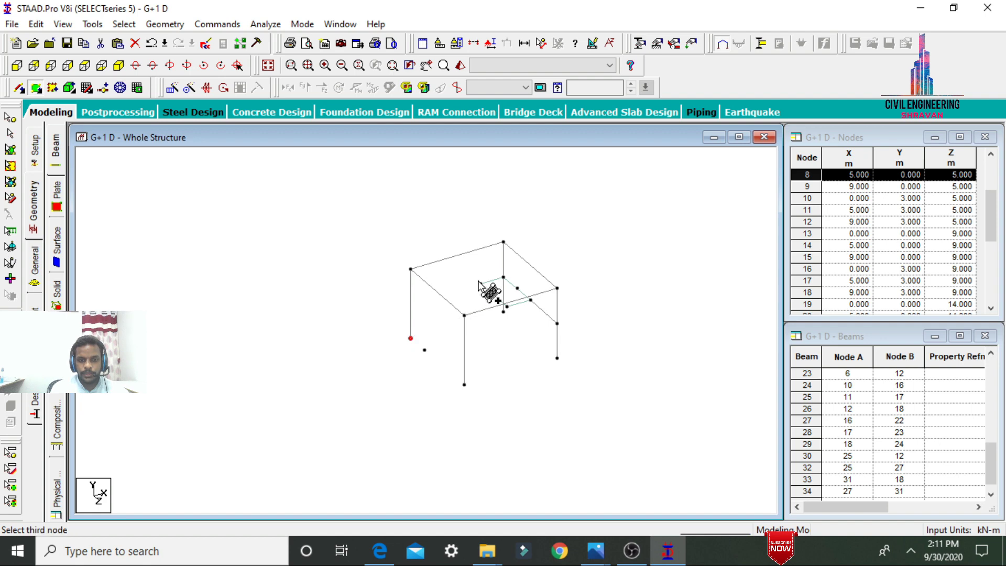
left_click(493, 295)
left_click(424, 350)
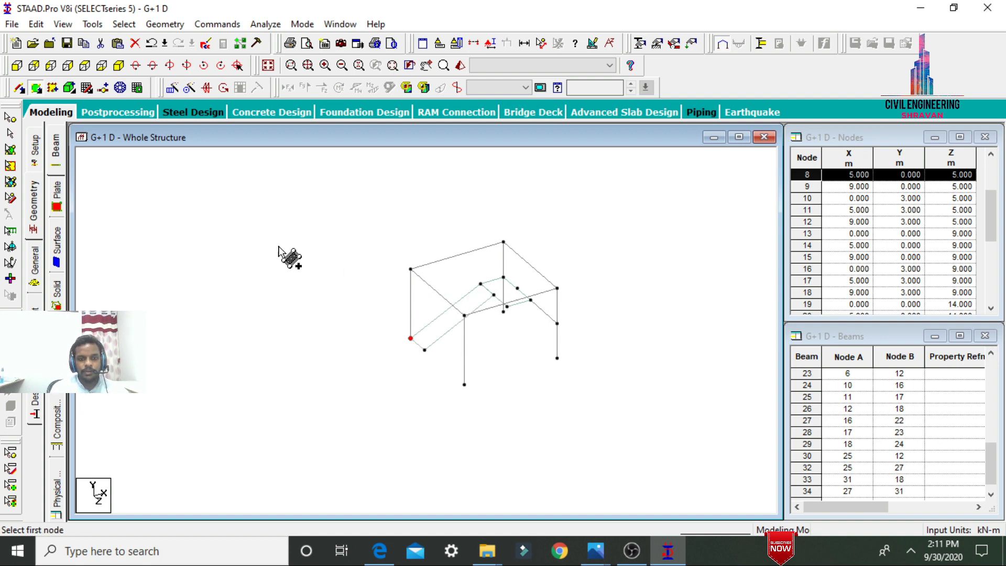
Copy node 11 and paste it 5 m along Z.
left_click(10, 132)
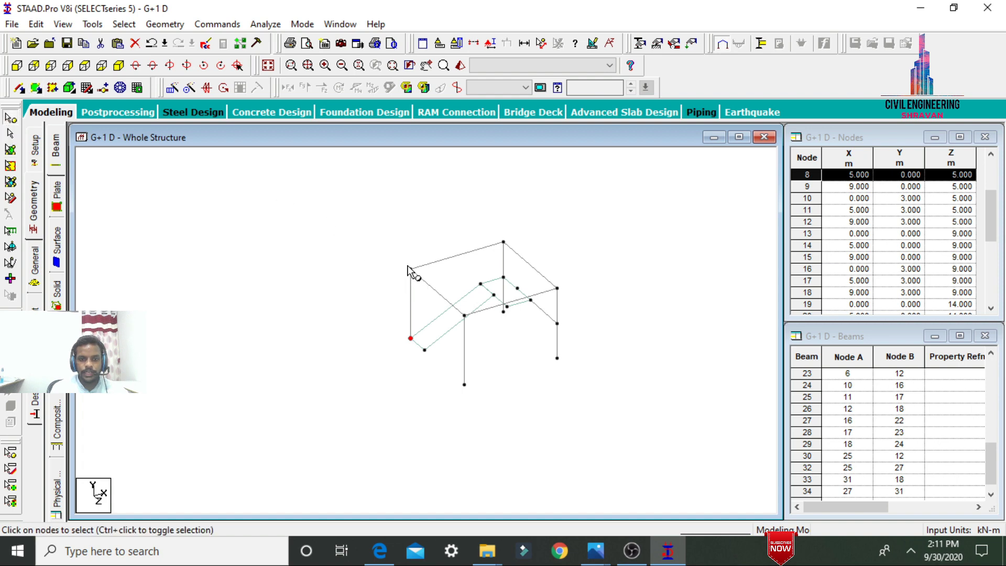
left_click(410, 268)
right_click(410, 269)
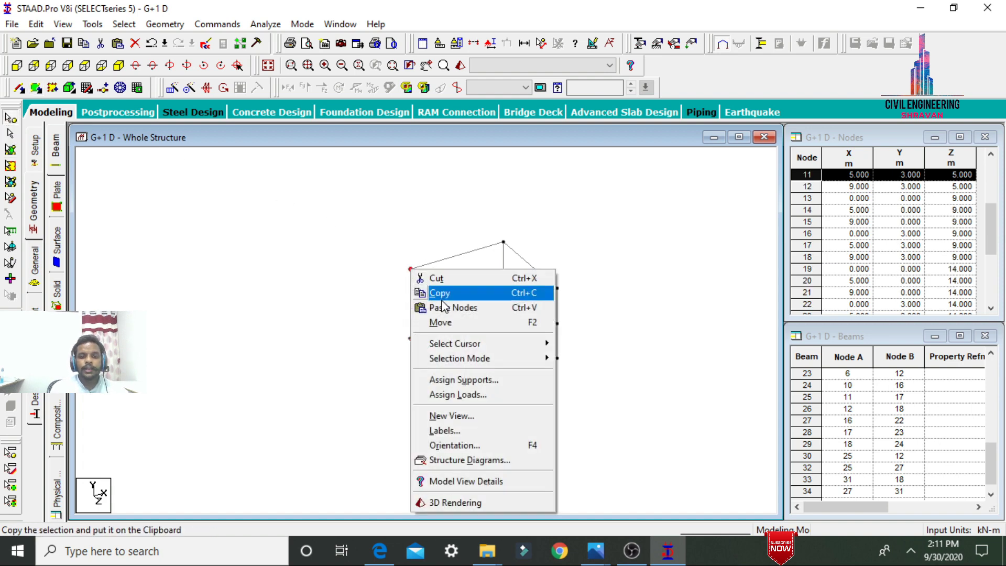
left_click(444, 297)
right_click(387, 209)
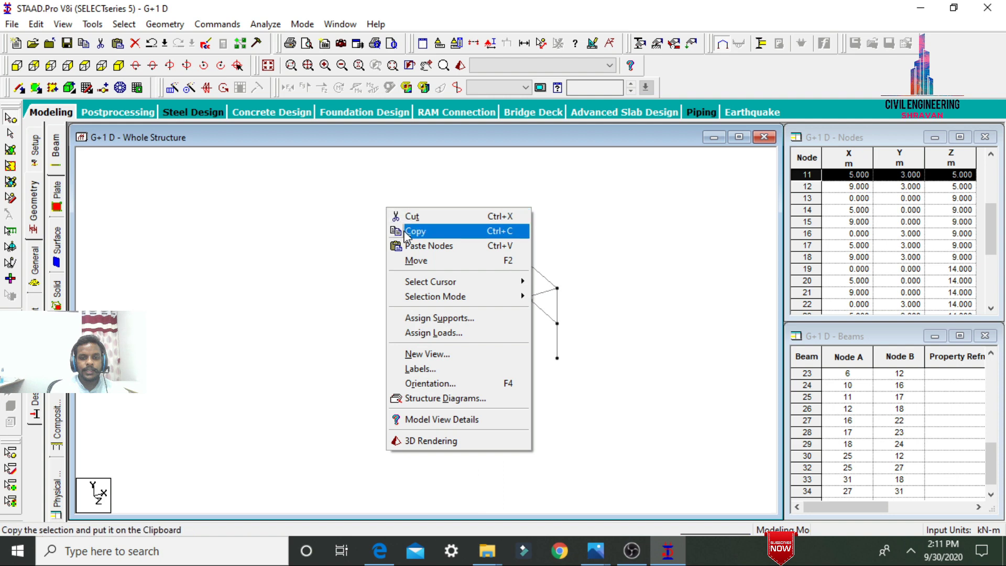
left_click(414, 246)
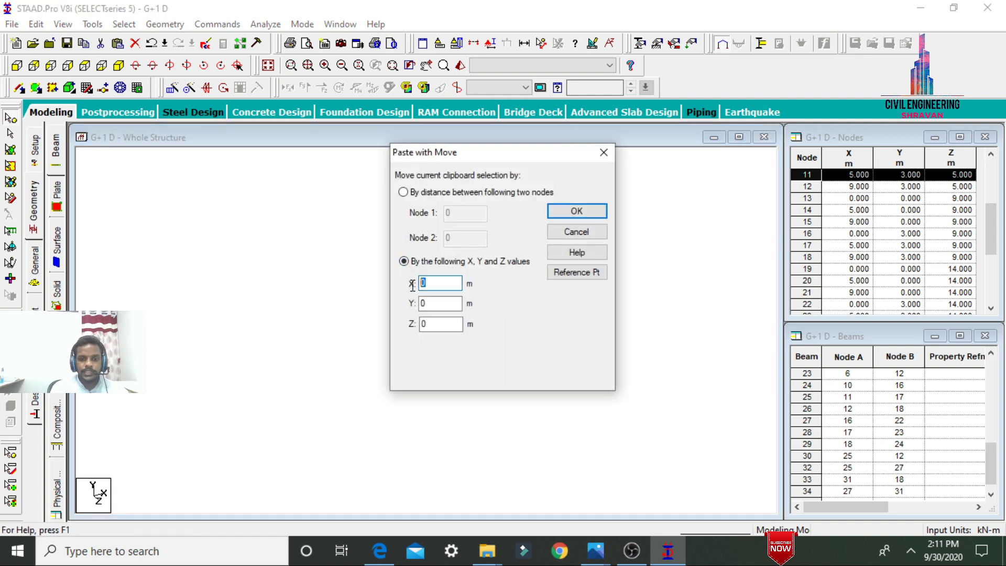
key("Tab")
key("Tab")
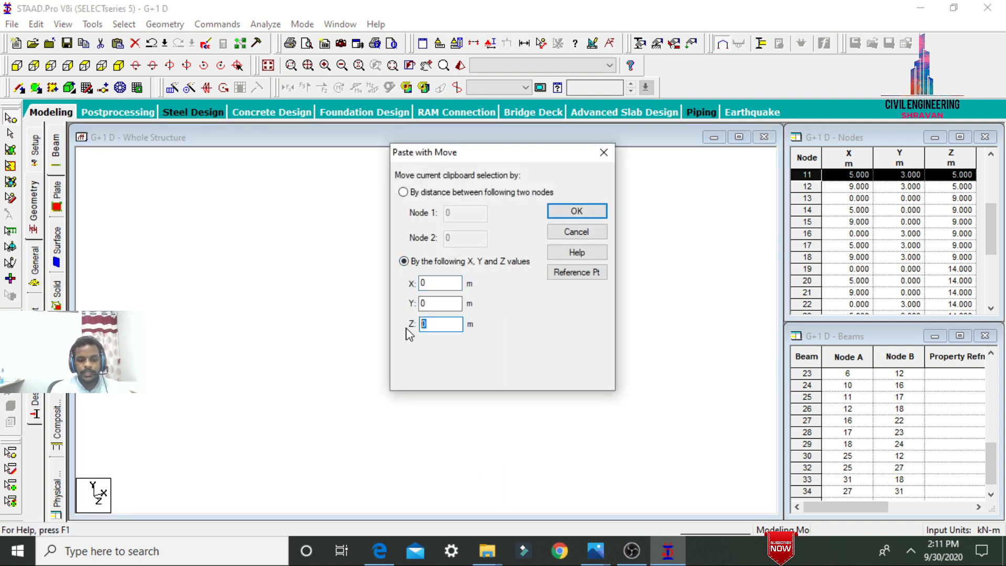
type("5")
key("Return")
Paste the copied nodes again 2 m along Z.
right_click(406, 334)
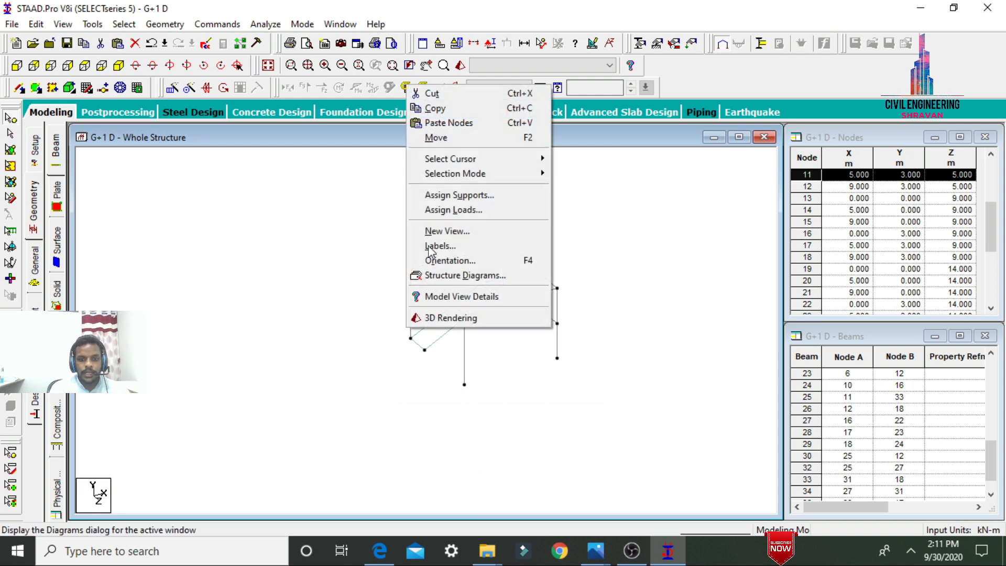
left_click(438, 121)
key("Tab")
key("Tab")
type("2")
key("Return")
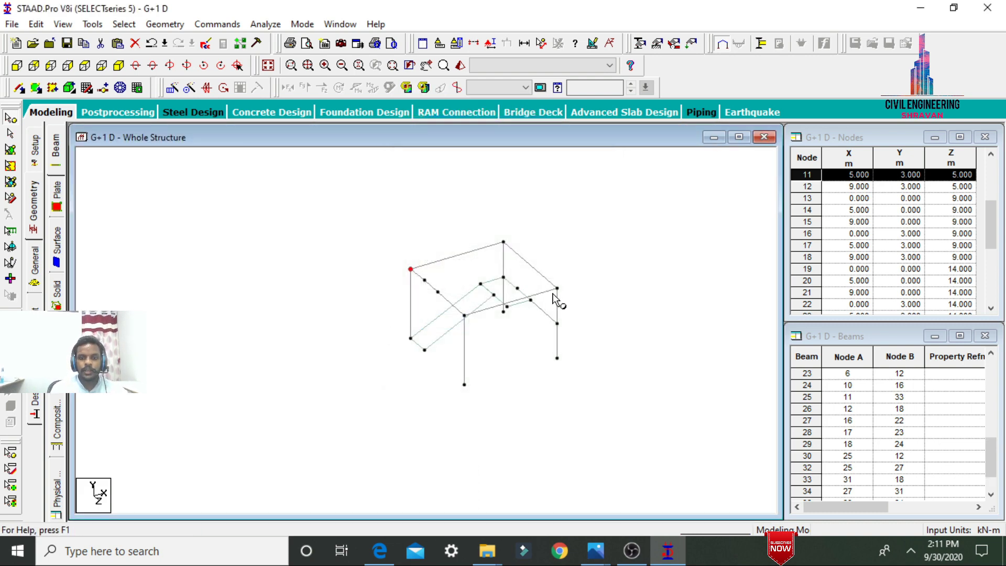
Add another four-noded slab plate across the new nodes.
left_click(40, 87)
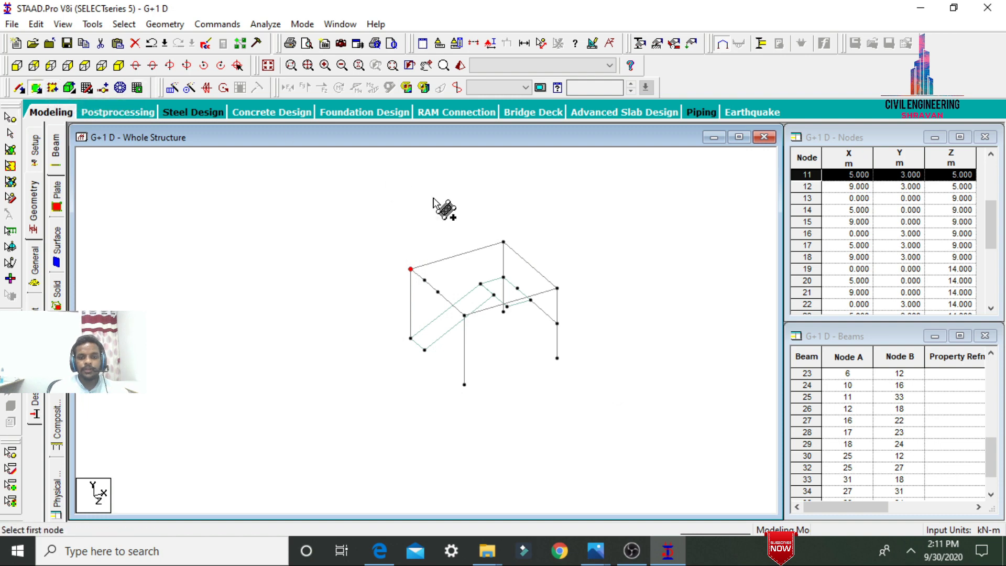
left_click(506, 304)
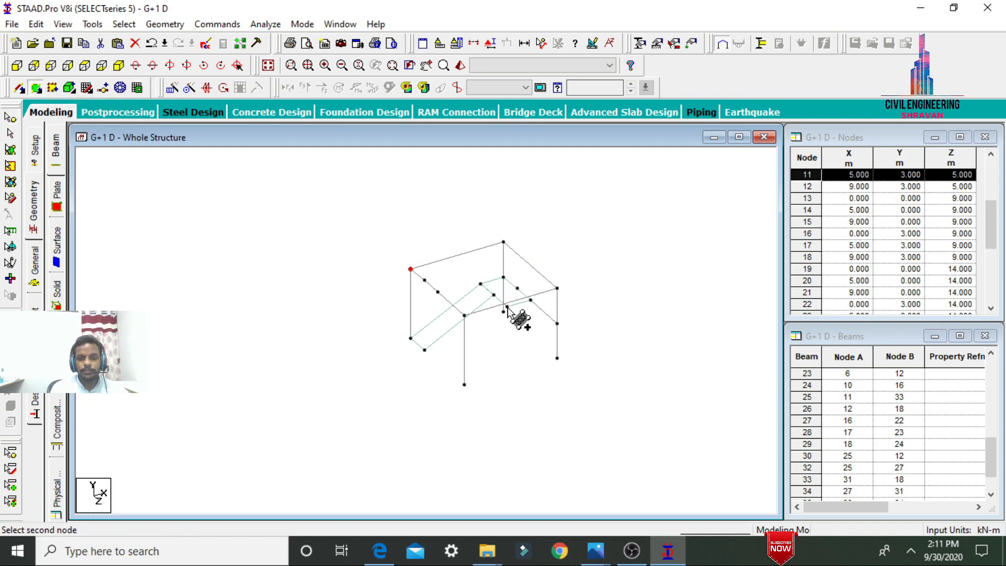
left_click(437, 292)
left_click(425, 280)
left_click(494, 295)
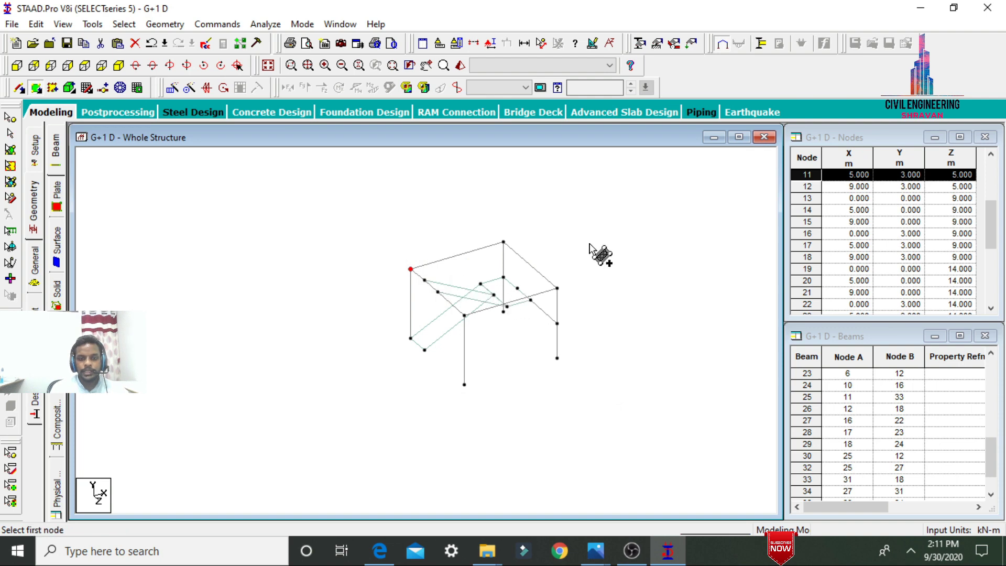
Clear the selection and save the modified model when prompted.
left_click(569, 277)
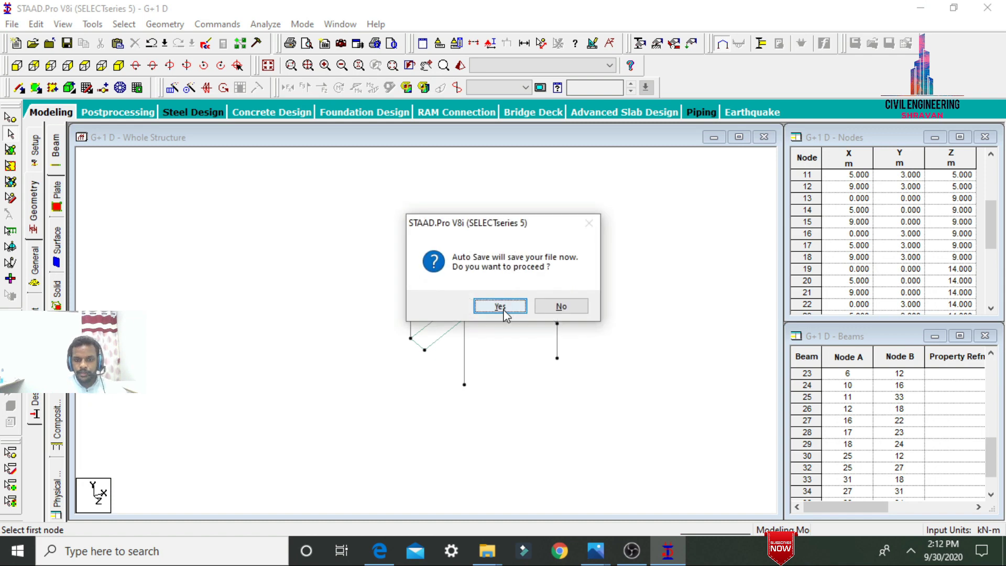
left_click(503, 307)
left_click(412, 295)
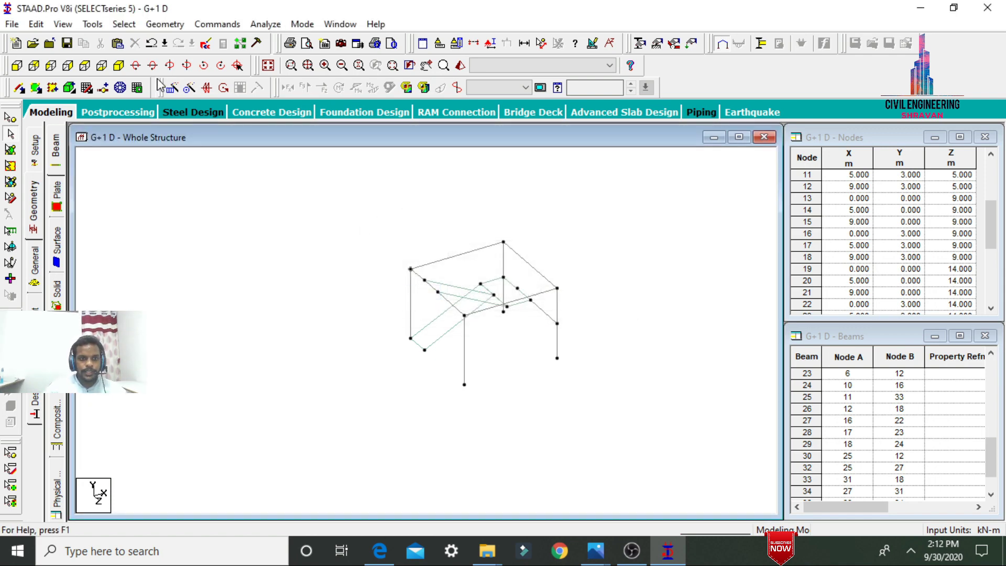
Show the whole structure and check it in the 3D rendered view.
left_click(268, 66)
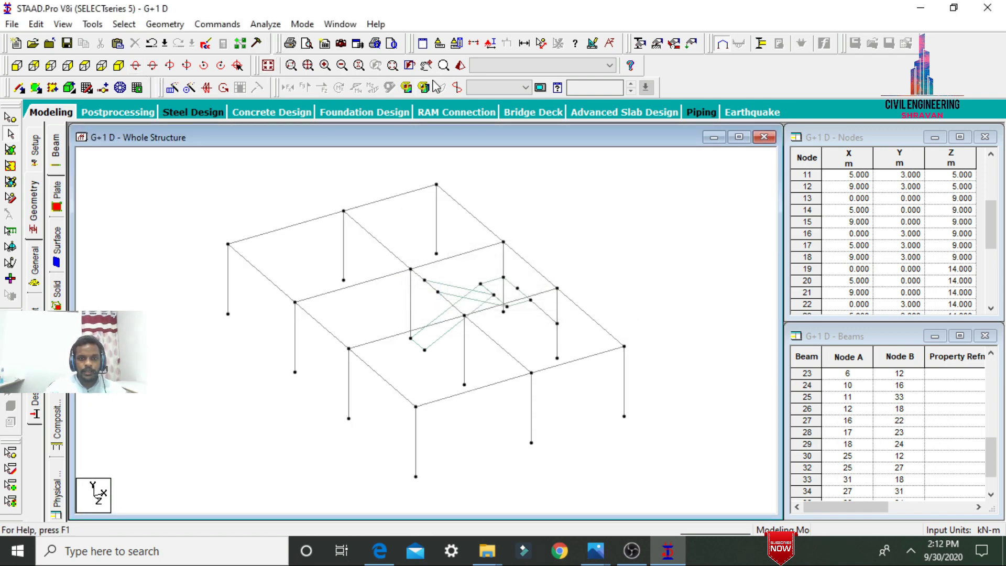
left_click(459, 65)
left_click_drag(630, 394, 692, 431)
left_click(927, 195)
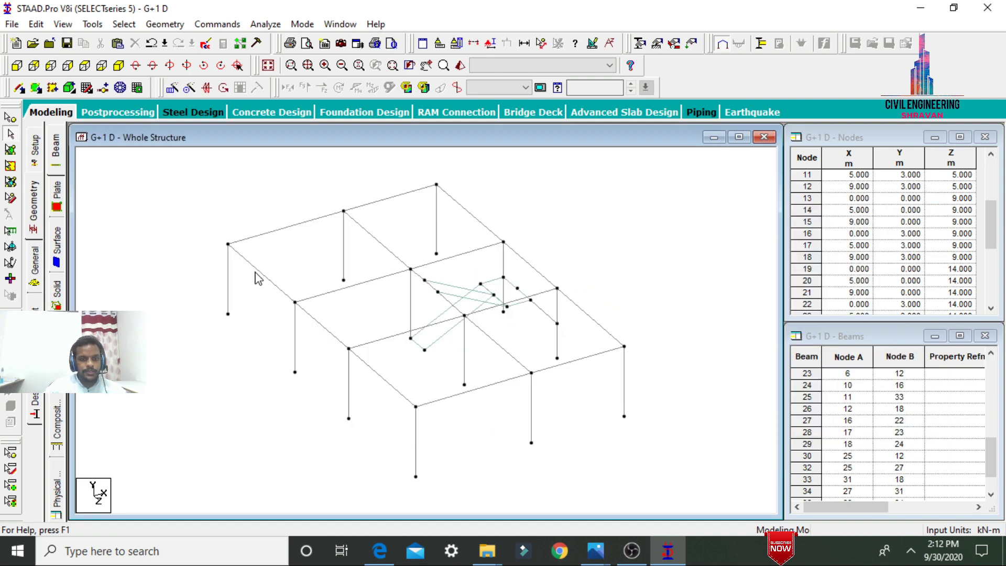
Add two four-noded plates over the rear roof-level panels.
left_click(36, 88)
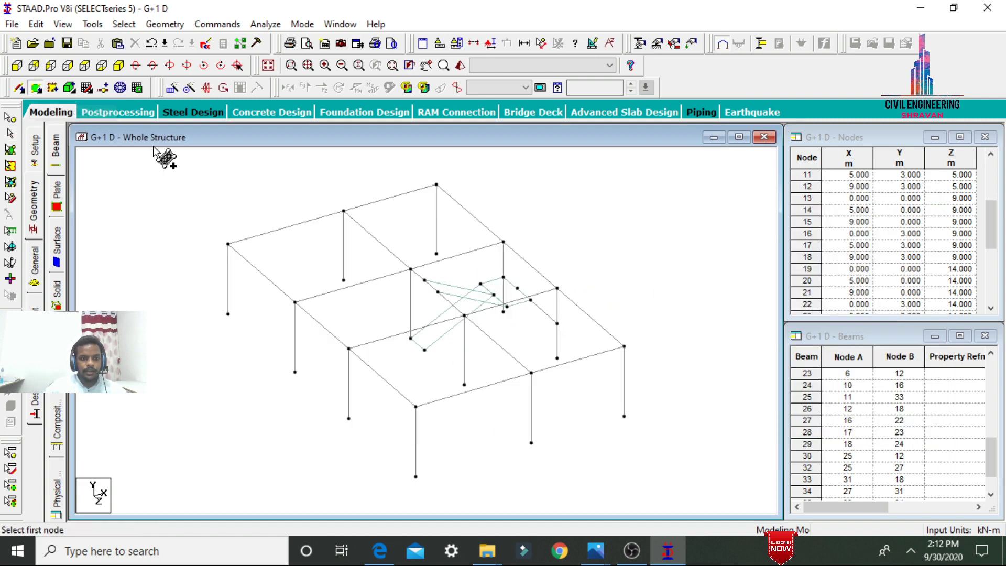
left_click(228, 244)
left_click(344, 211)
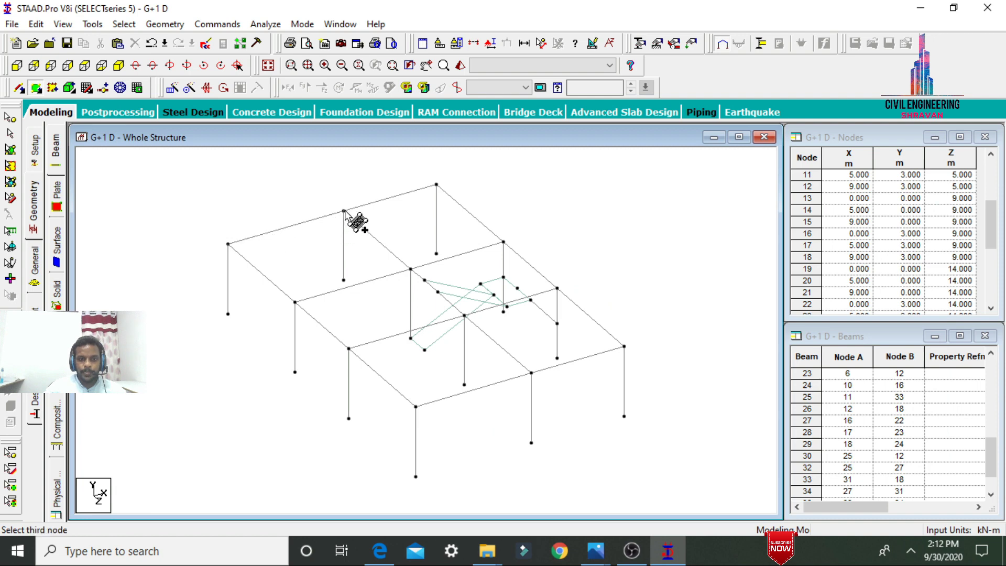
left_click(411, 268)
left_click(295, 303)
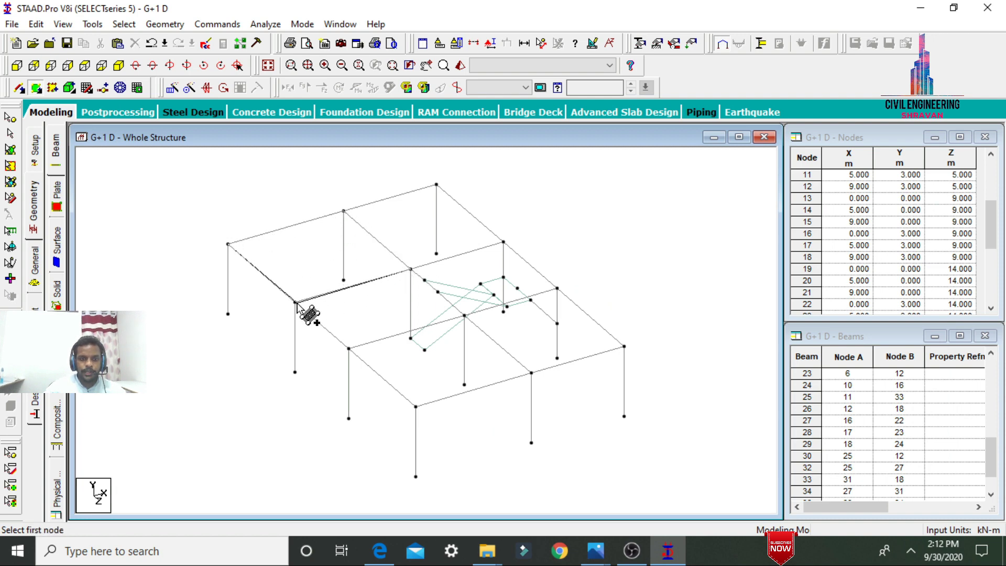
left_click(343, 211)
left_click(436, 185)
left_click(504, 242)
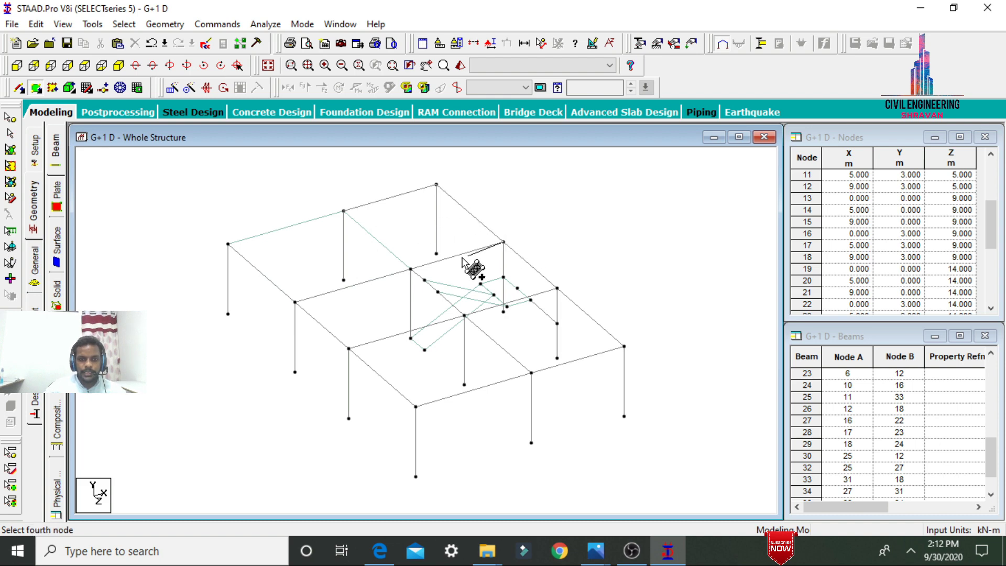
left_click(411, 269)
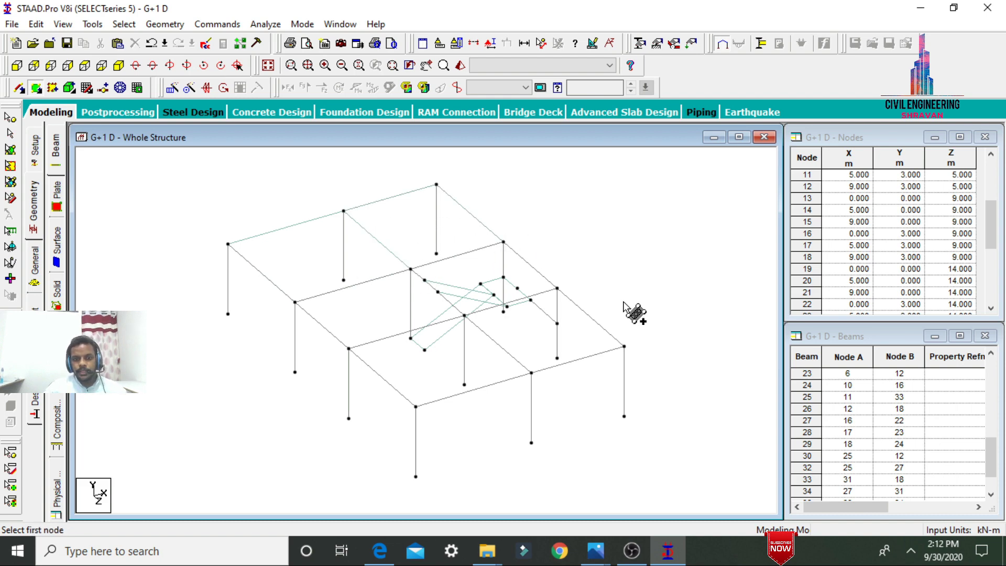
key("Escape")
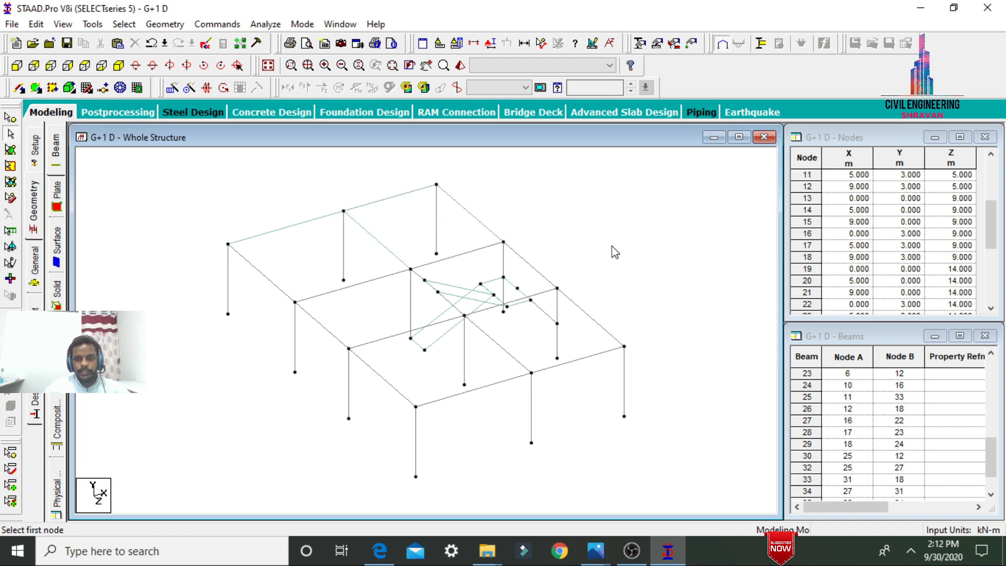
Check beam 26's nodes, then clear the selection and return to node selection.
left_click(527, 261)
left_click(548, 175)
left_click(9, 121)
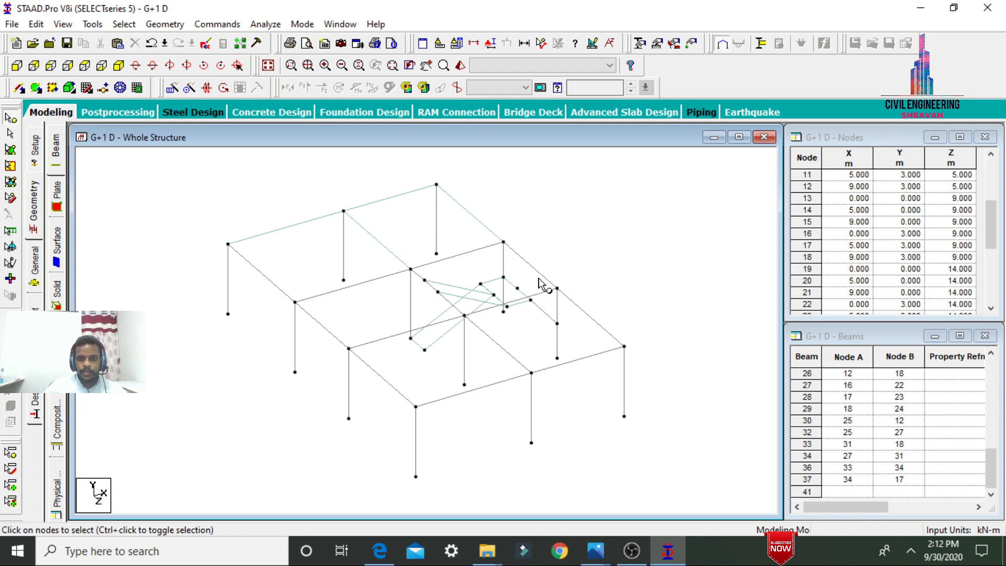
Copy node 12 and paste it 2 m along Z as node 35.
left_click(503, 242)
right_click(503, 242)
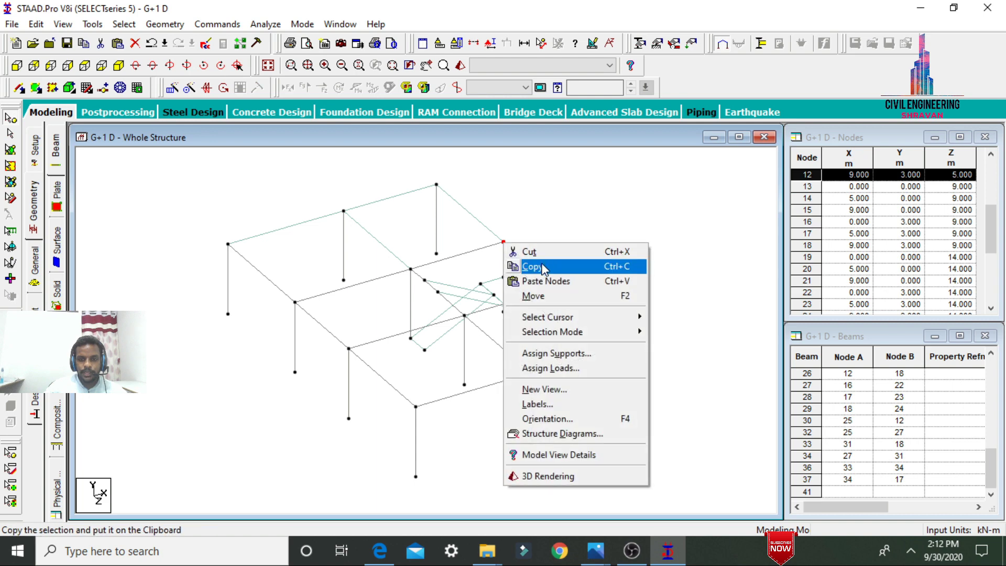
left_click(542, 268)
right_click(543, 269)
left_click(585, 303)
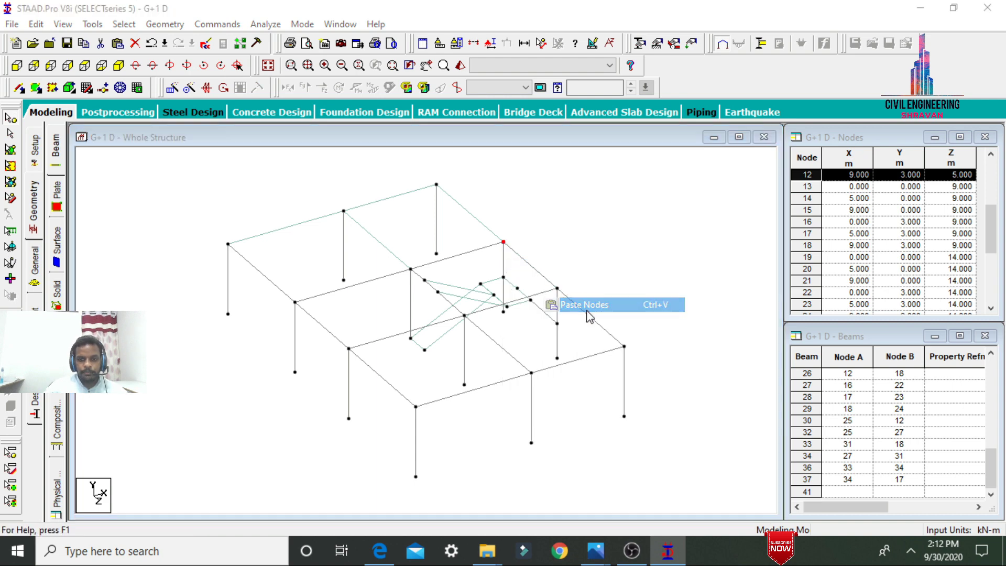
key("Tab")
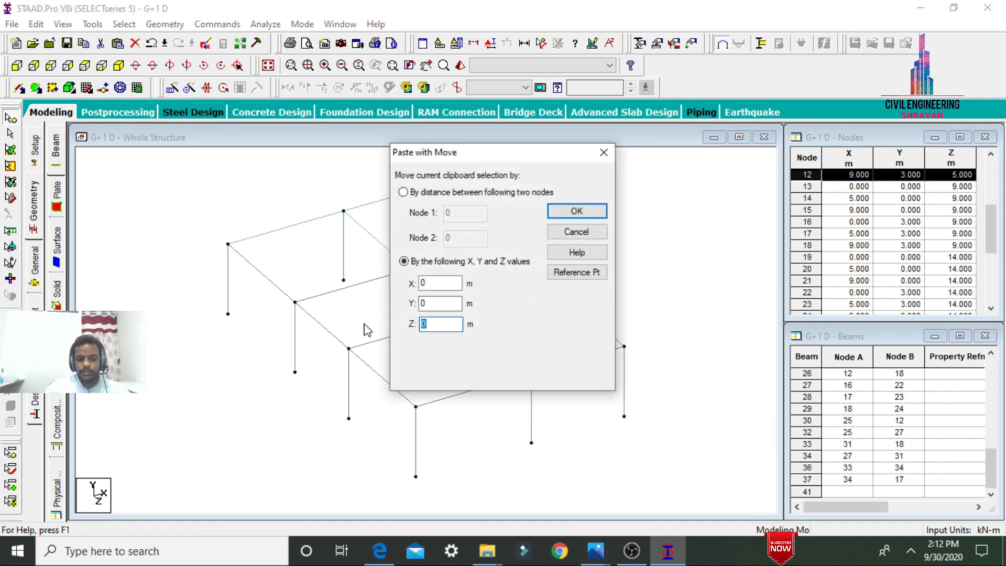
type("2")
key("Return")
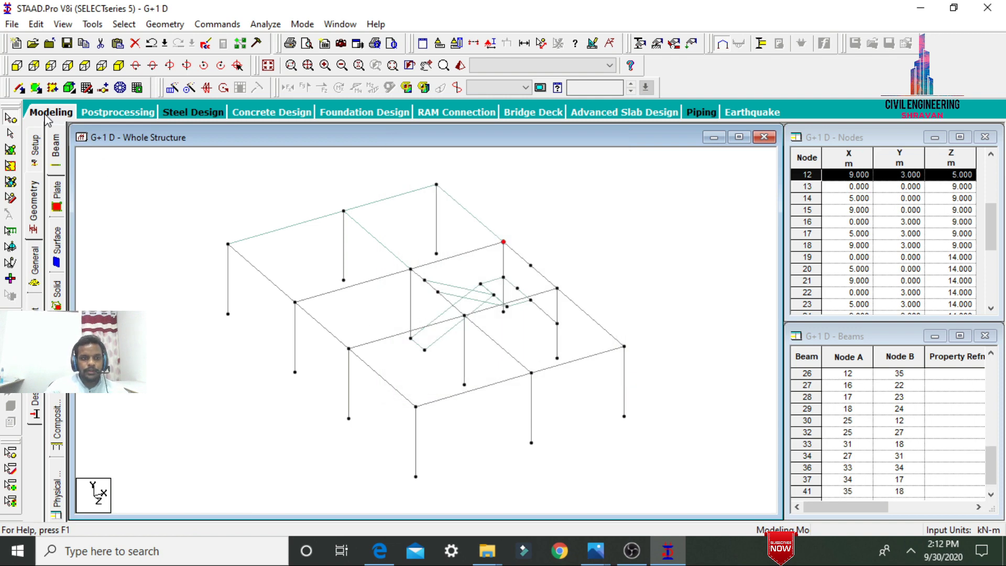
Add two four-noded slab plates over the adjoining roof panels.
left_click(36, 87)
left_click(438, 291)
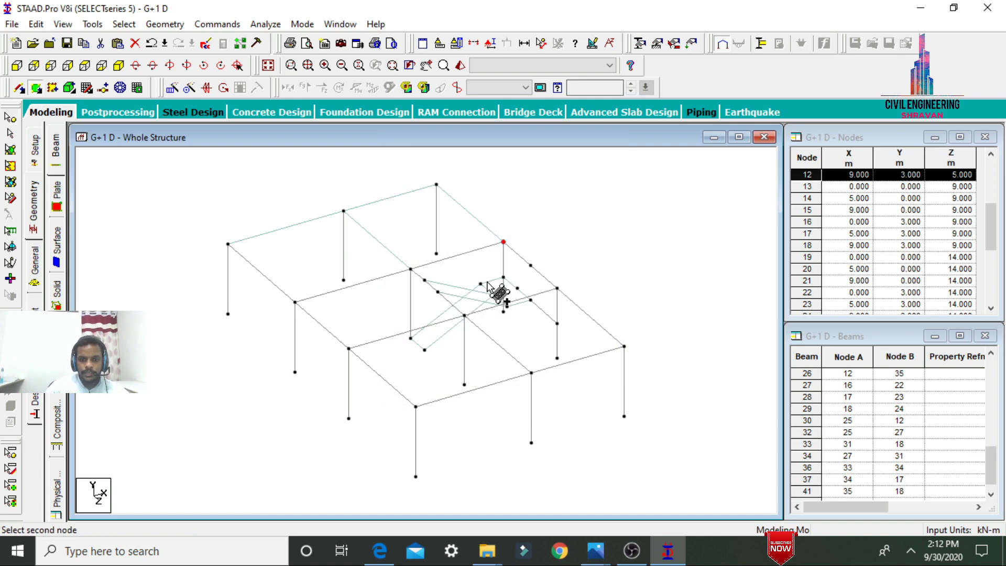
left_click(530, 266)
left_click(556, 288)
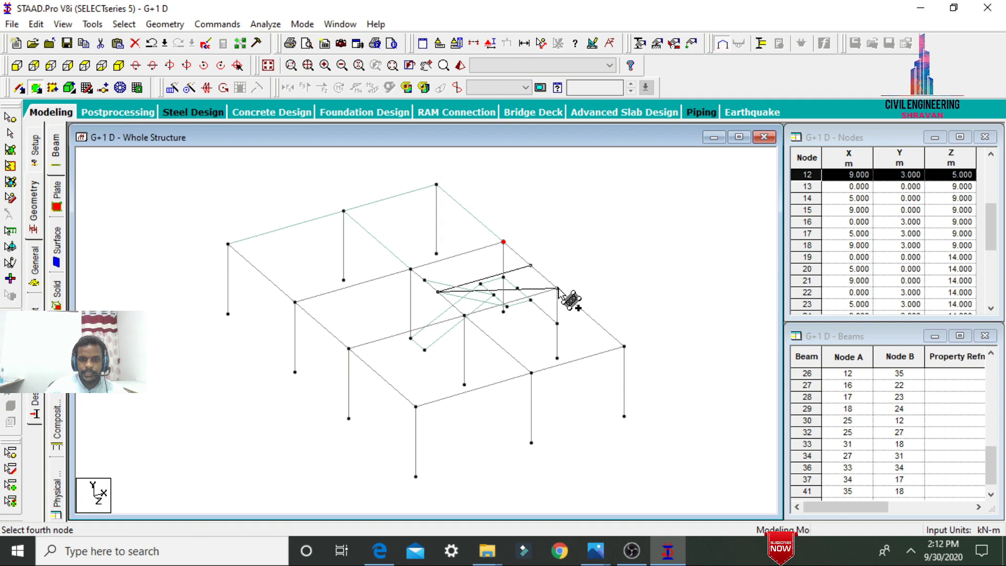
left_click(464, 315)
left_click(465, 316)
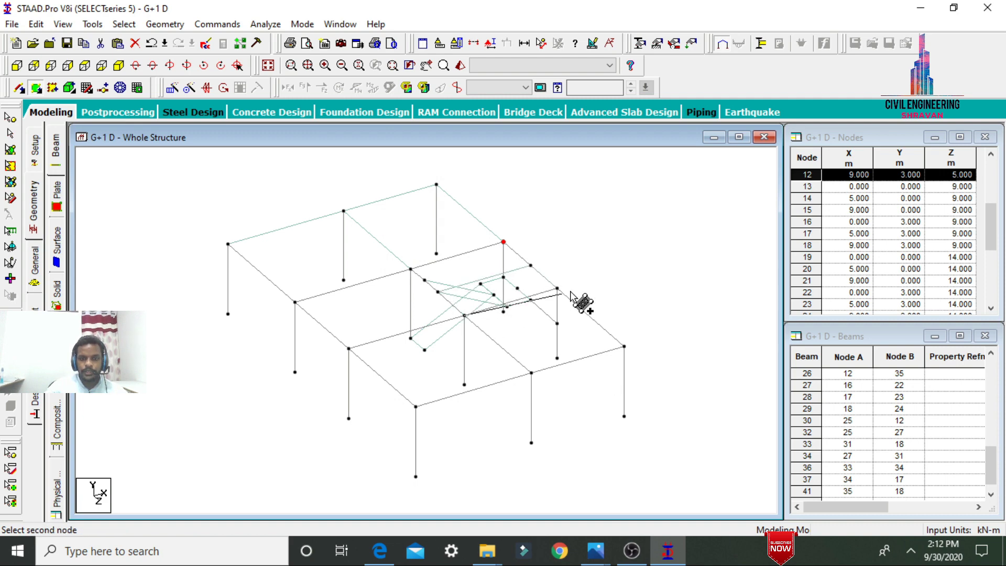
left_click(557, 288)
left_click(624, 346)
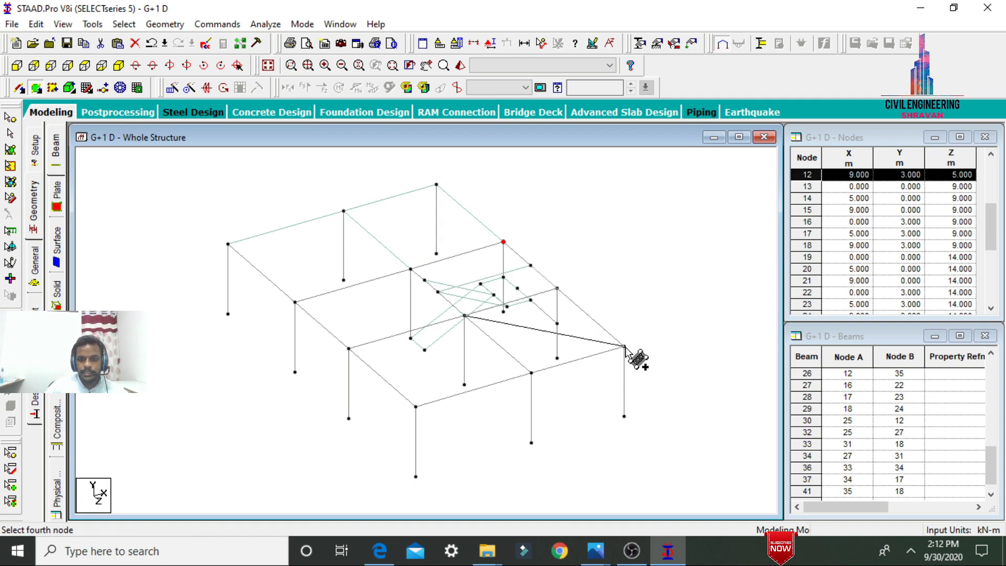
left_click(530, 373)
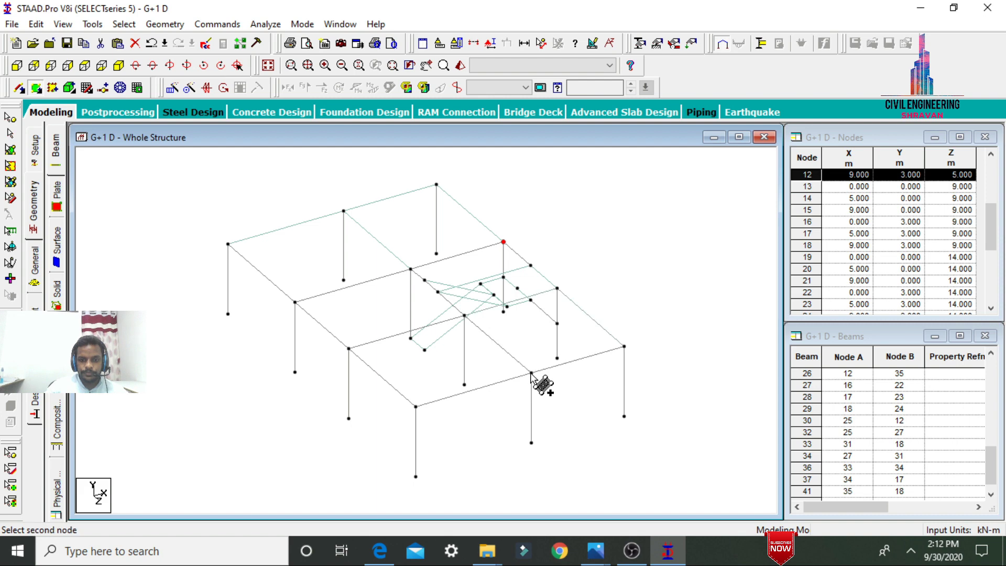
Add two more plates covering the front roof-level panels.
left_click(464, 315)
left_click(349, 348)
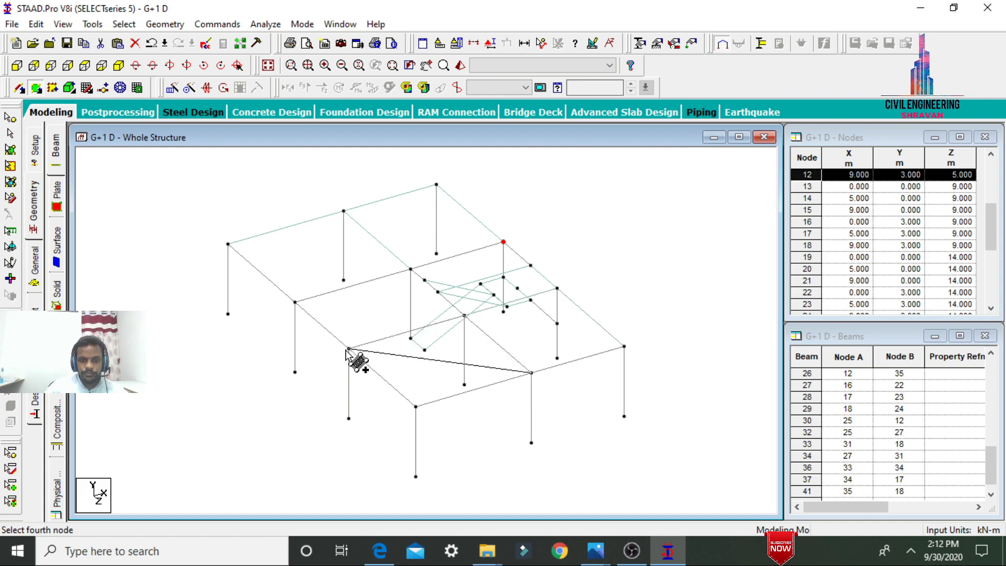
left_click(415, 406)
left_click(348, 348)
left_click(464, 316)
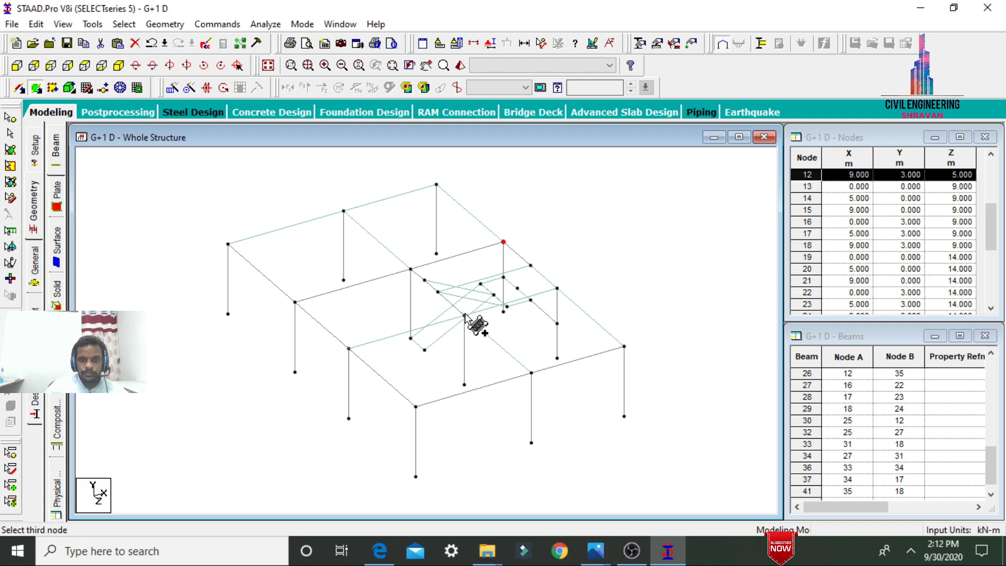
left_click(410, 269)
left_click(294, 303)
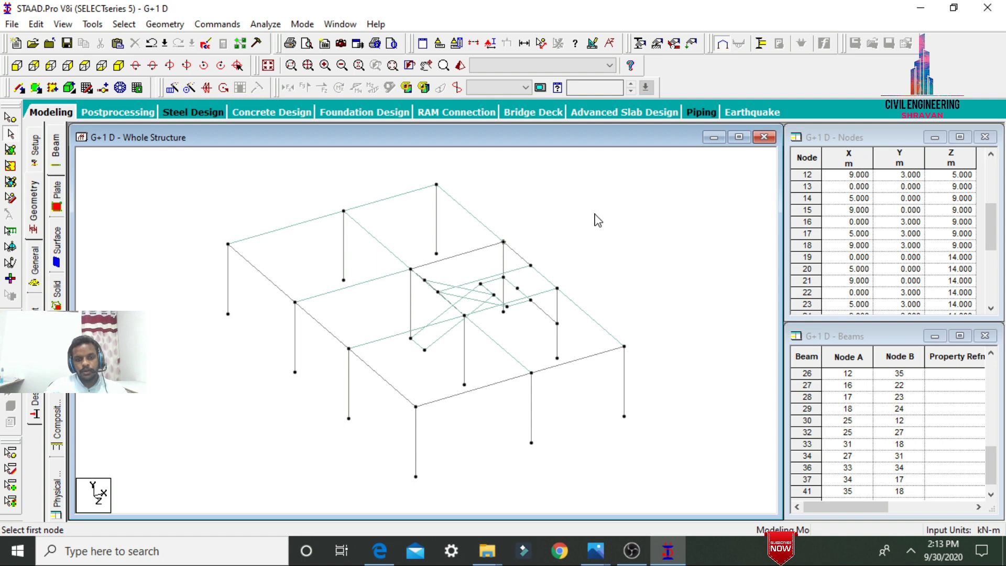
Inspect the slabbed frame in 3D rendering, then select all beams and columns.
left_click(460, 66)
left_click_drag(635, 330, 744, 339)
left_click_drag(579, 343, 905, 274)
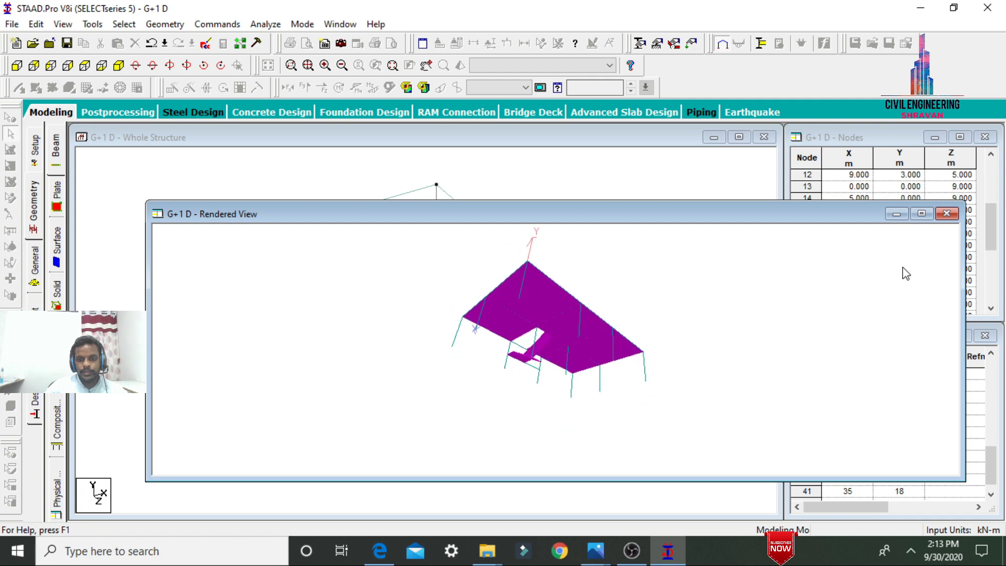
left_click(946, 213)
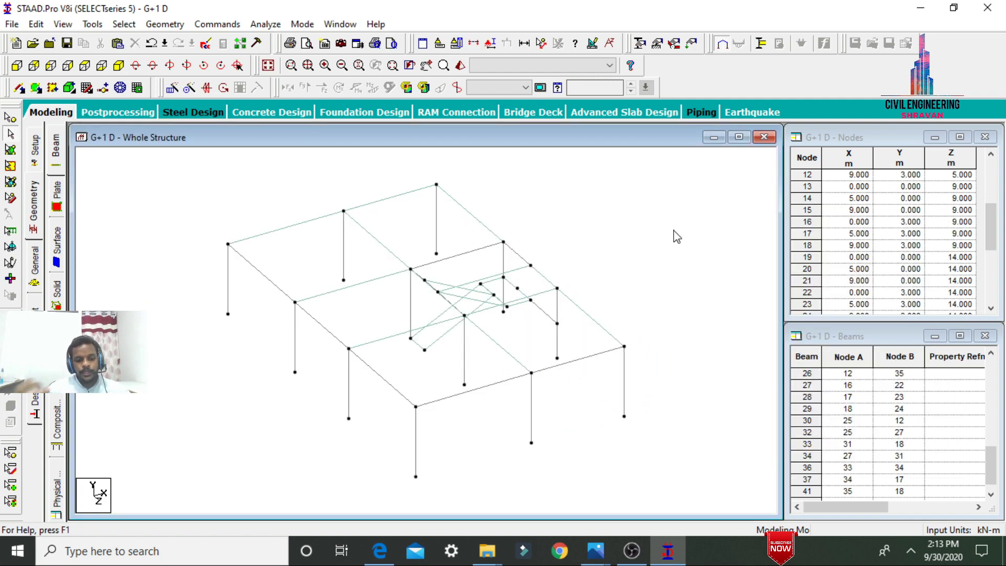
key("ctrl+a")
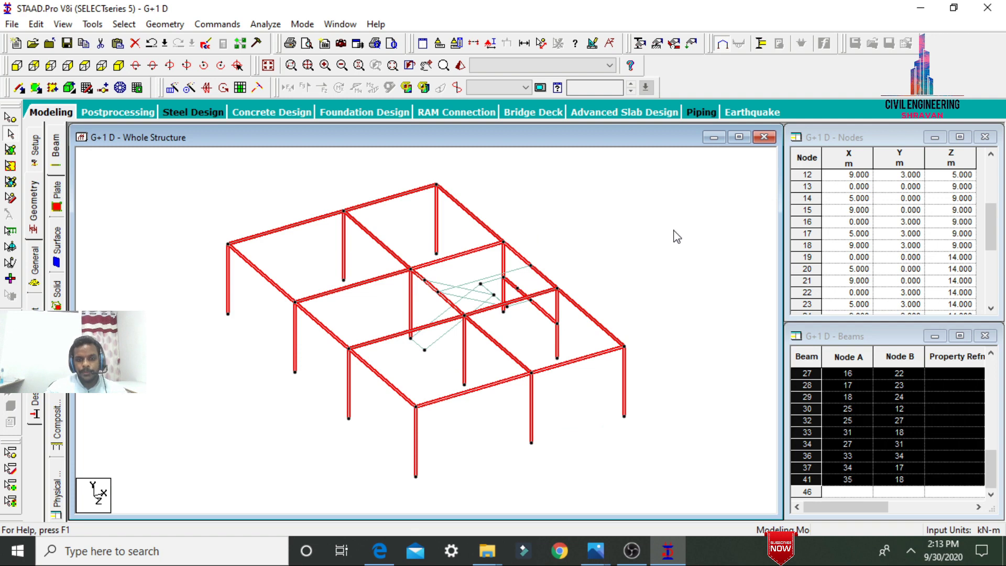
Translational-repeat the beams and columns once along Y with 3 m spacing.
left_click(172, 87)
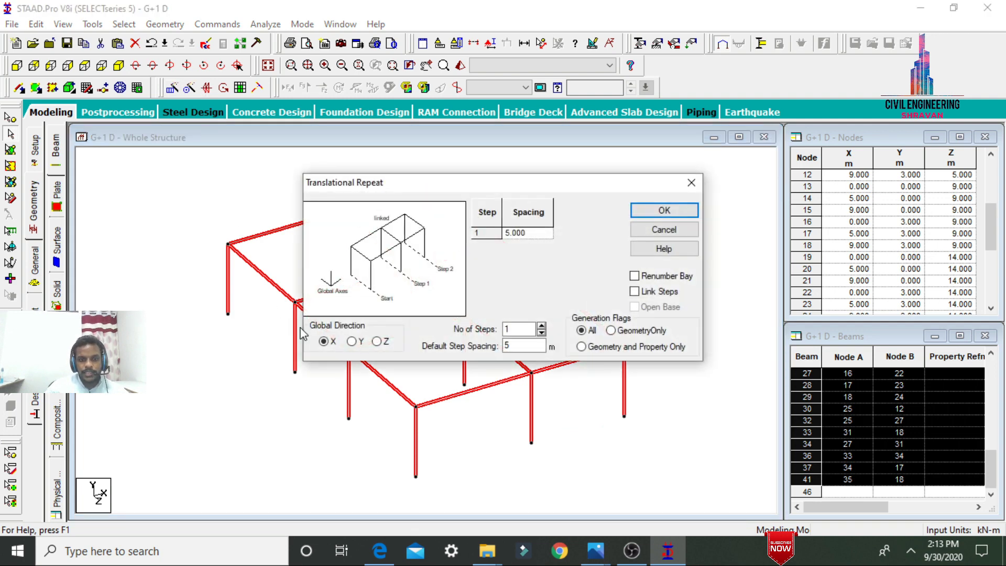
left_click(353, 342)
left_click(522, 330)
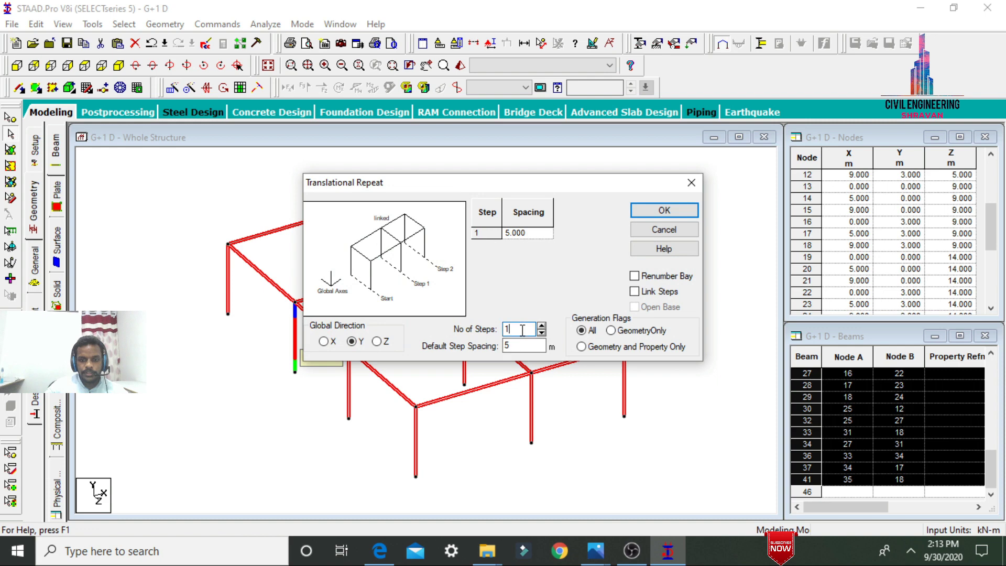
key("Tab")
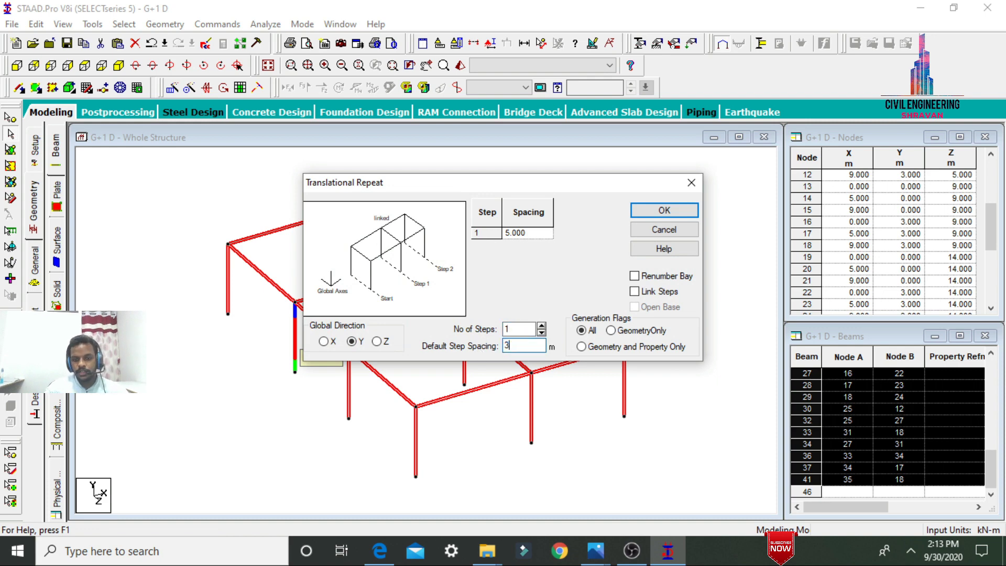
type("3")
key("Return")
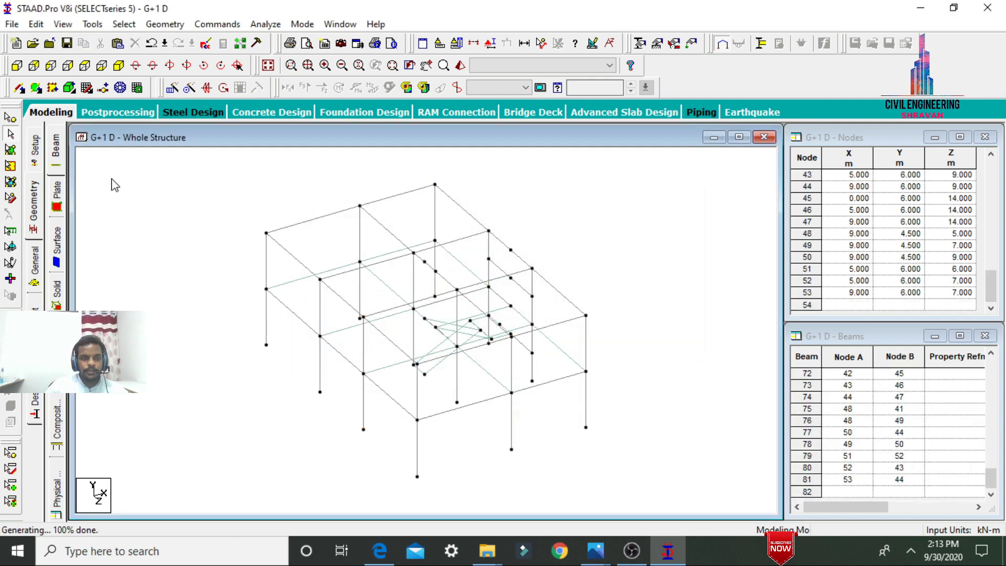
Select all slab plates and repeat them 1 step, 3 m upward in Y.
left_click(7, 152)
key("ctrl+a")
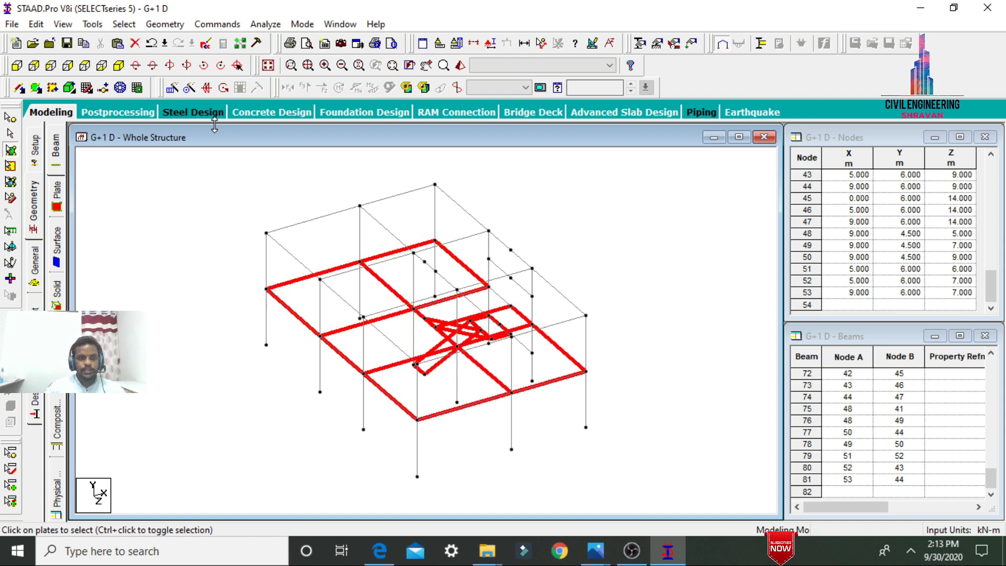
left_click(173, 88)
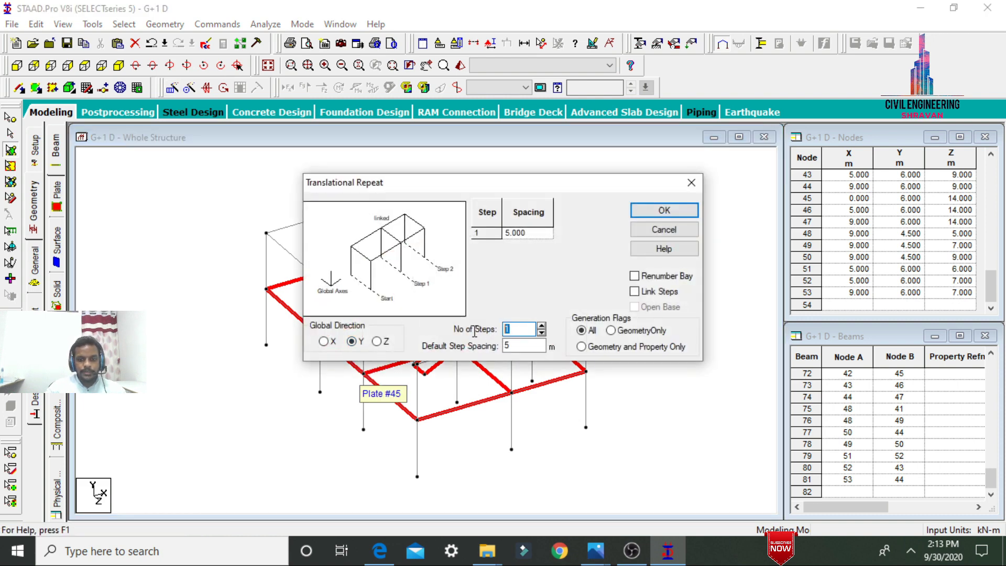
type("3")
key("Tab")
left_click(541, 332)
double_click(533, 329)
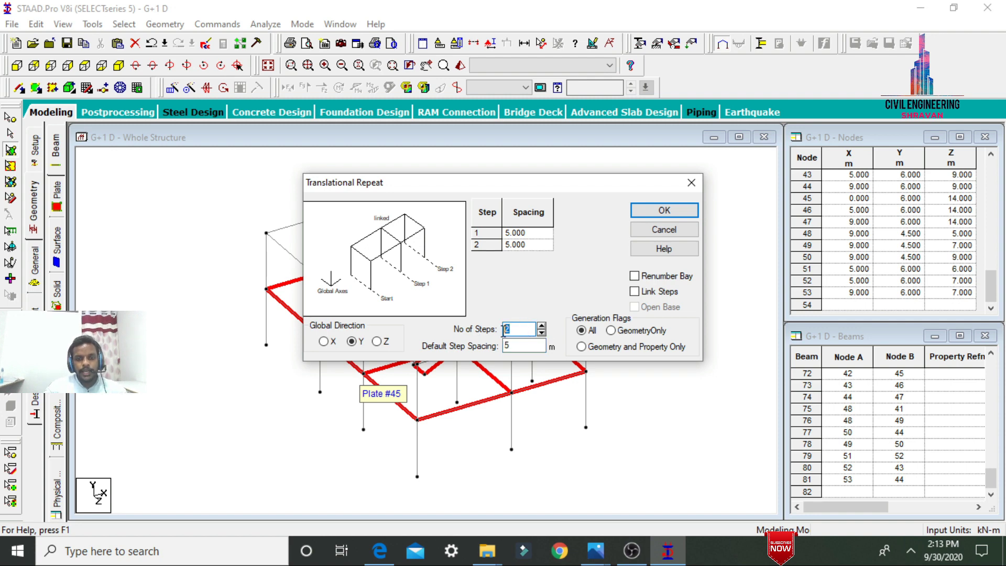
type("1")
key("Tab")
type("3")
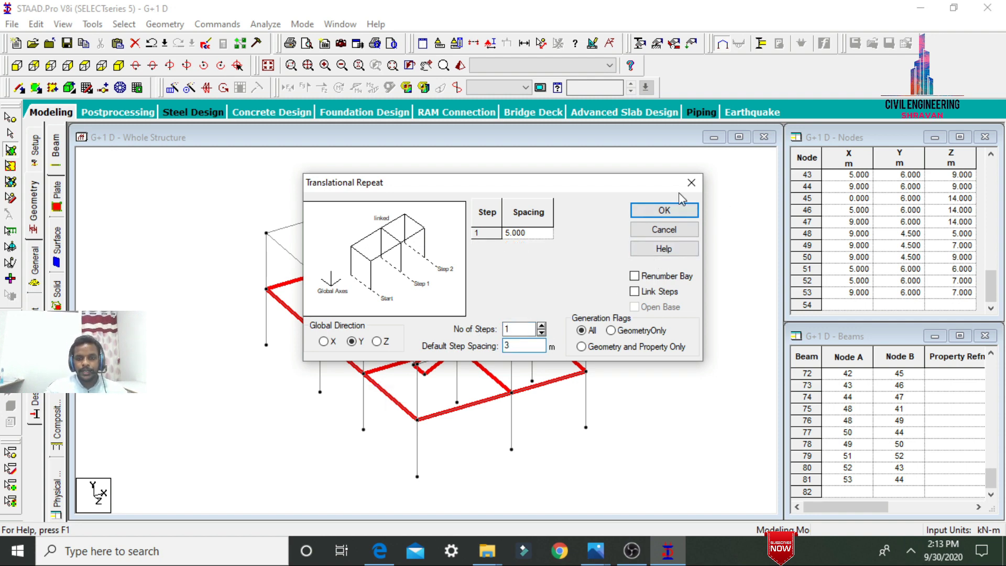
left_click(666, 210)
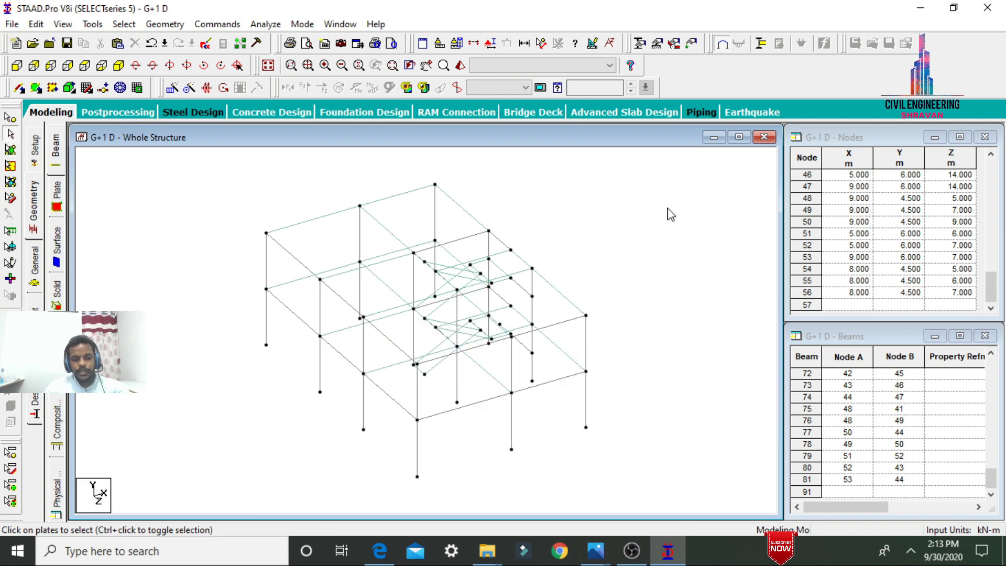
Maximize the 3D rendered view and orbit the two-storey model to inspect it.
left_click(457, 88)
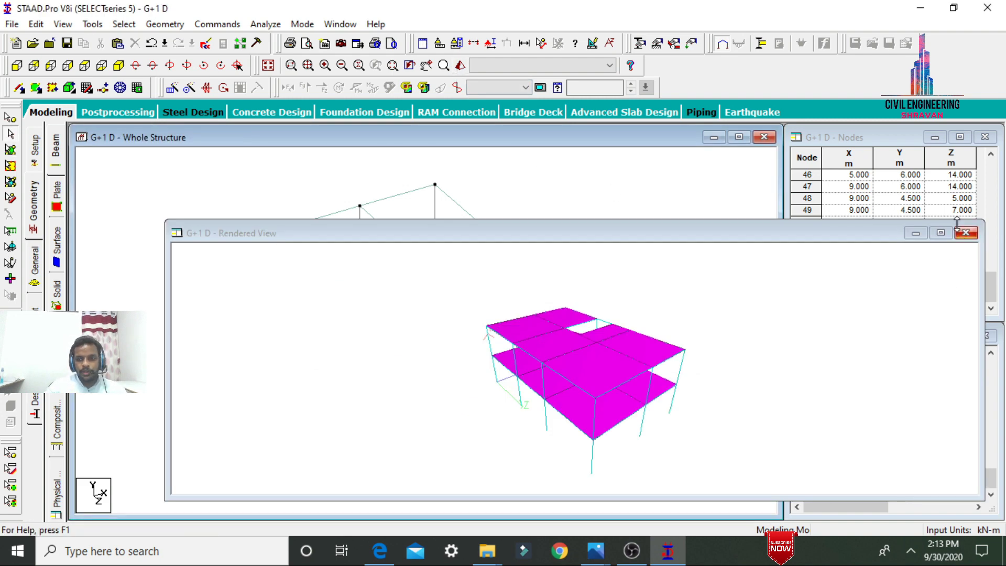
left_click(940, 233)
left_click_drag(728, 291, 84, 237)
left_click_drag(323, 361, 683, 323)
left_click_drag(446, 246, 477, 530)
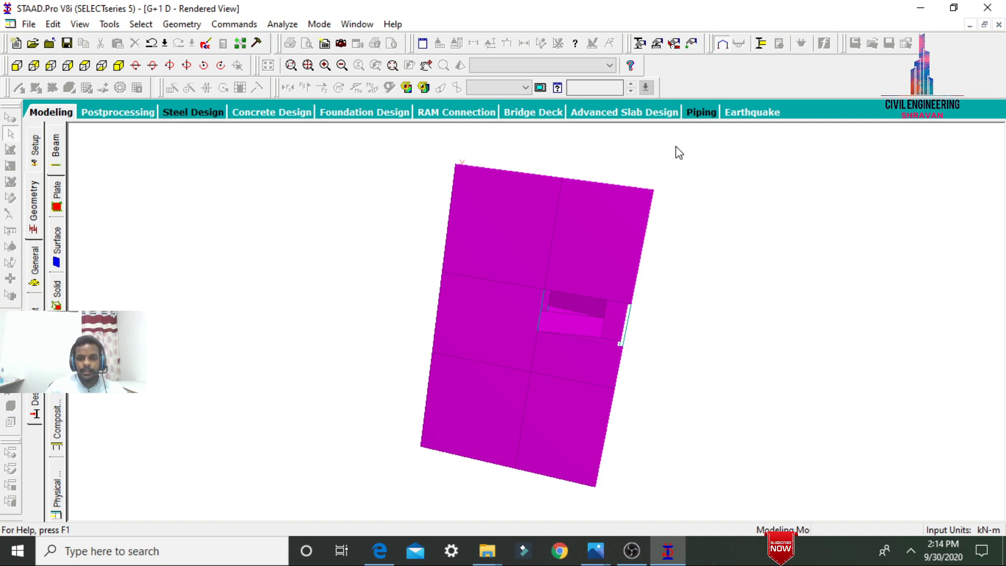
middle_click_drag(494, 272, 507, 242)
middle_click_drag(532, 406, 621, 332)
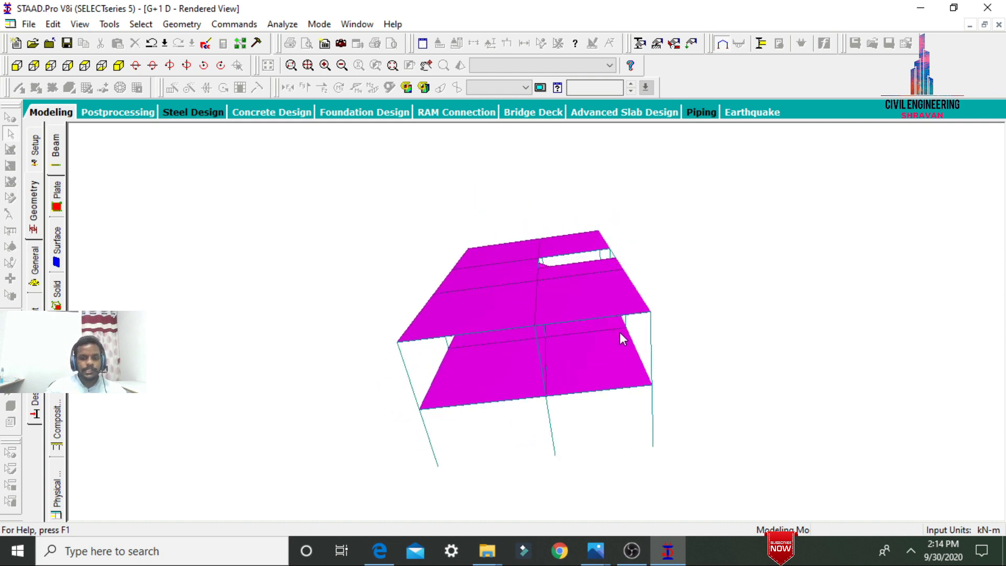
left_click(42, 120)
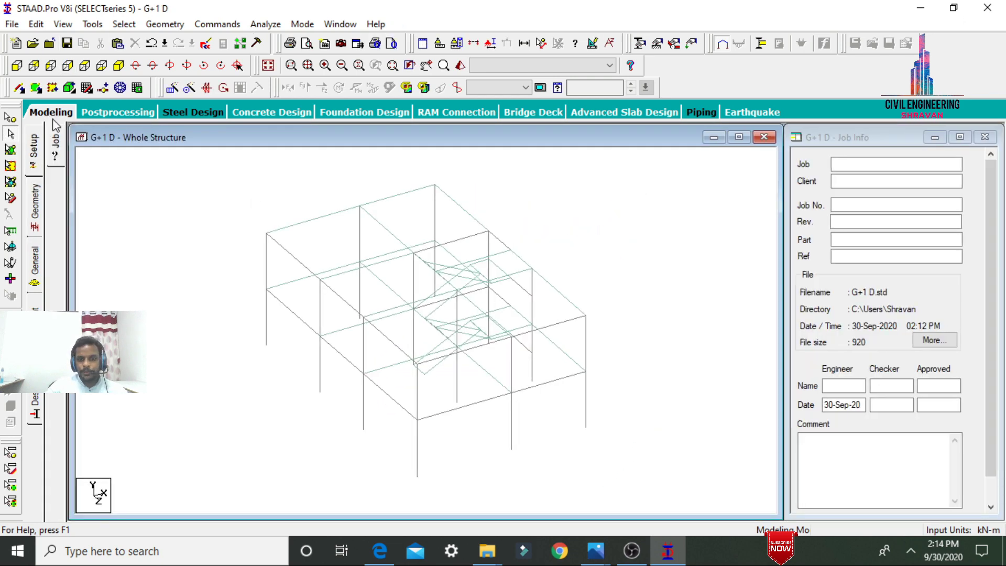
Start defining a rectangular section in General > Property.
left_click(35, 259)
left_click(954, 388)
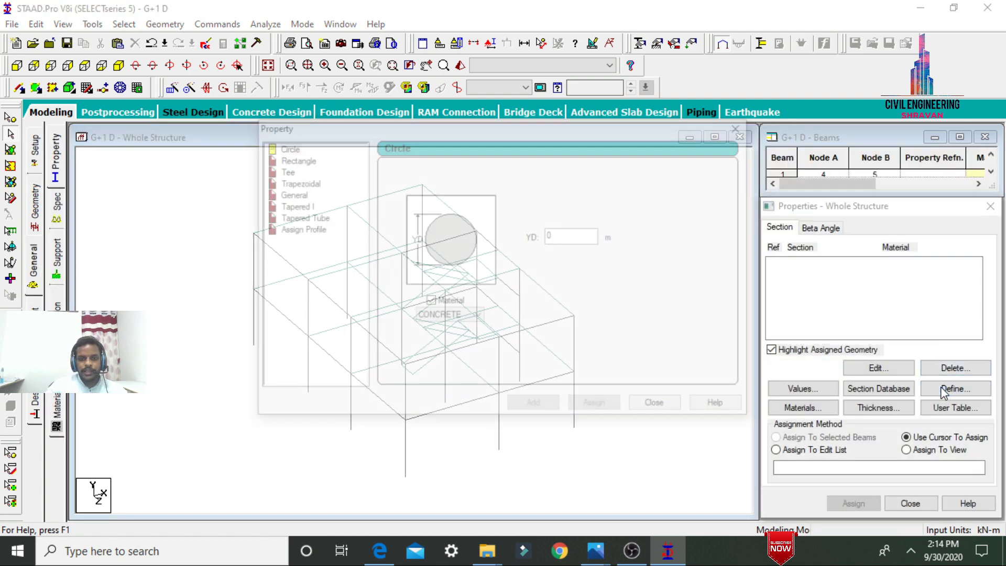
left_click(293, 158)
left_click(574, 225)
Add concrete rectangular sections 0.30x0.23 m and 0.30x0.30 m.
left_click(564, 247)
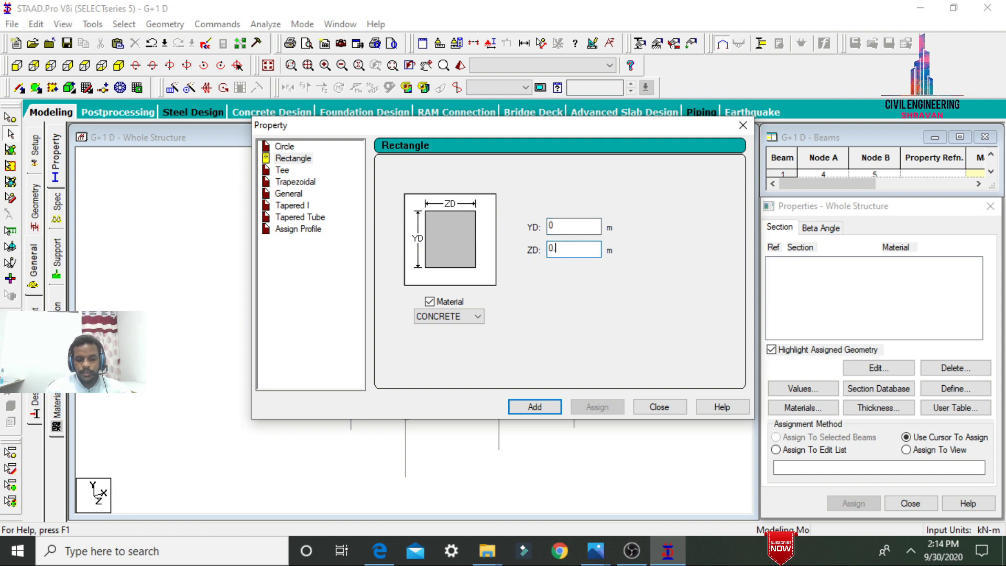
type(".23")
left_click(564, 226)
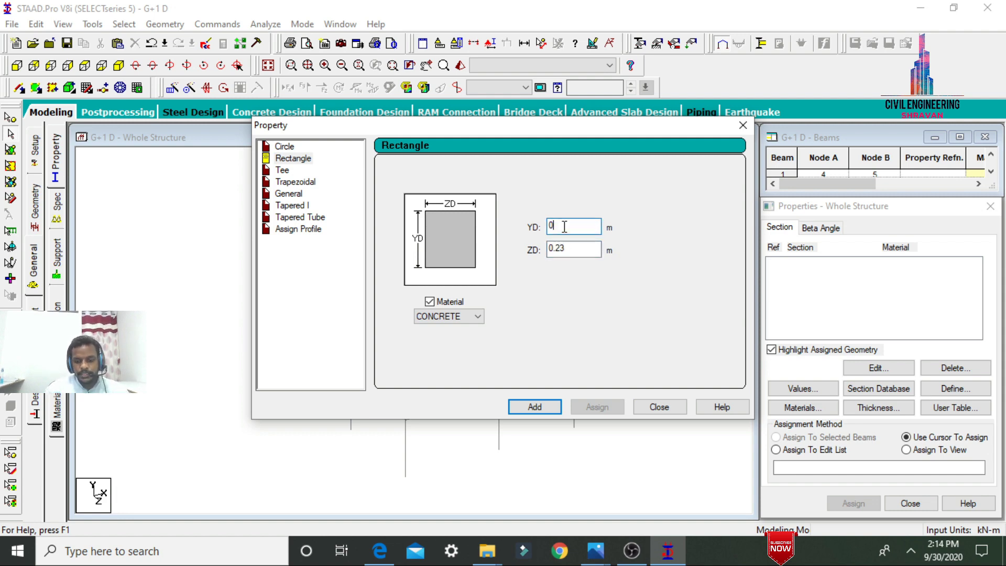
key("Return")
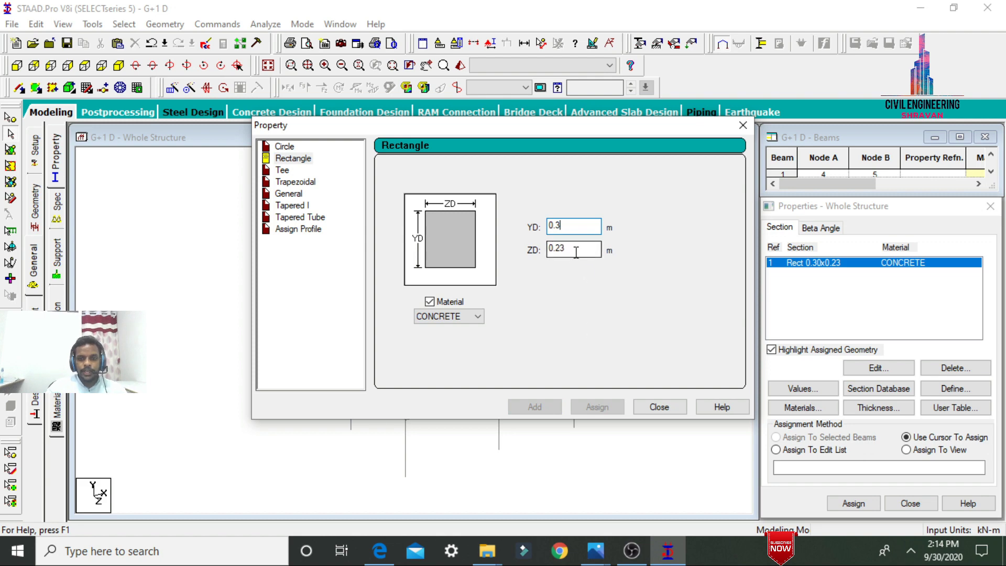
key("BackSpace")
key("BackSpace")
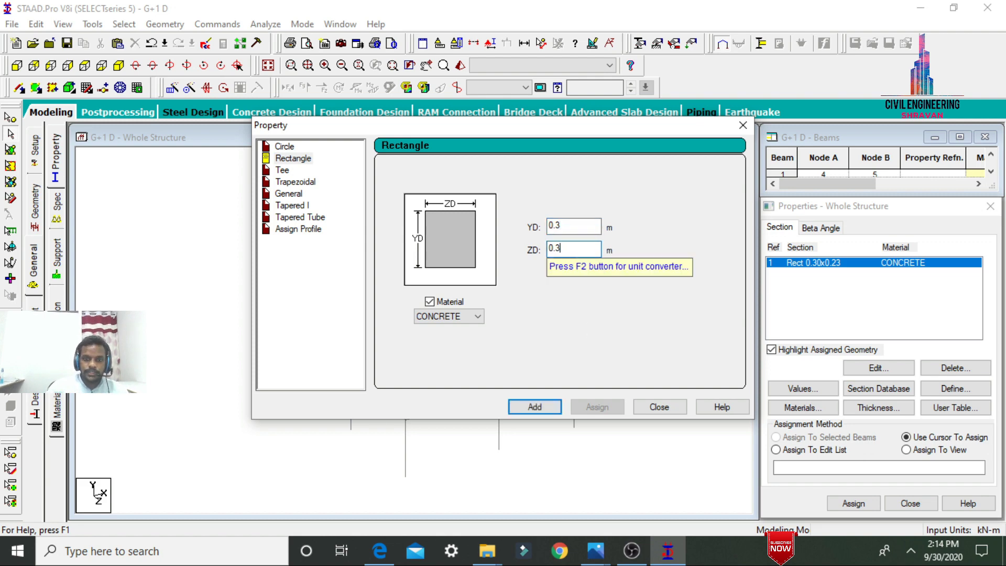
key("Return")
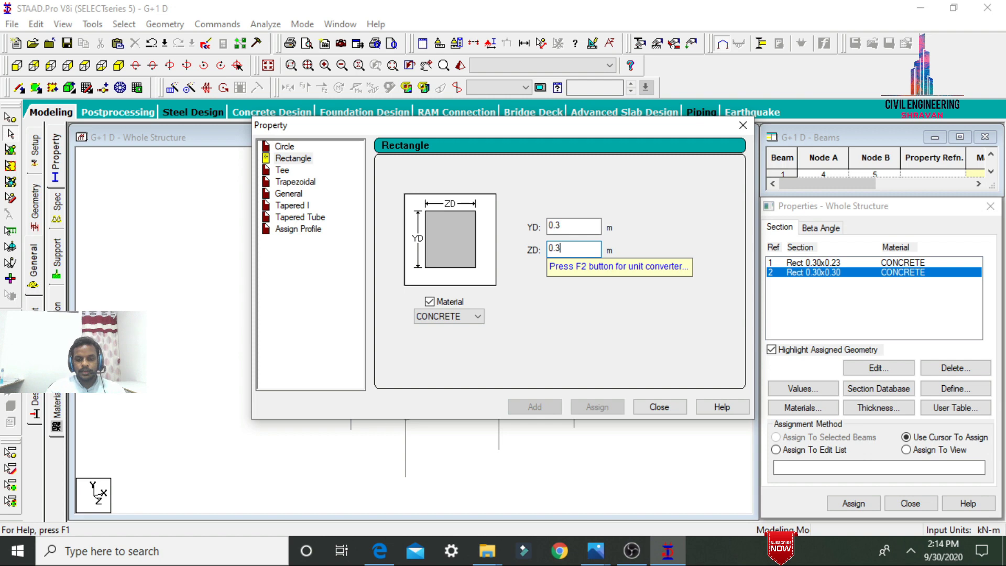
left_click(659, 407)
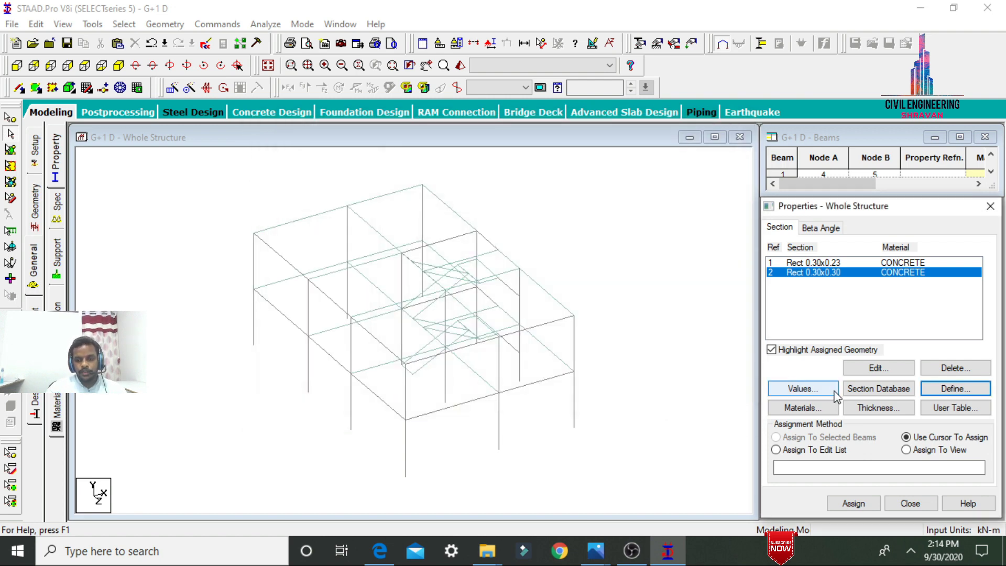
Add a 0.12 m plate thickness and select the 0.30x0.23 section for assigning.
left_click(872, 407)
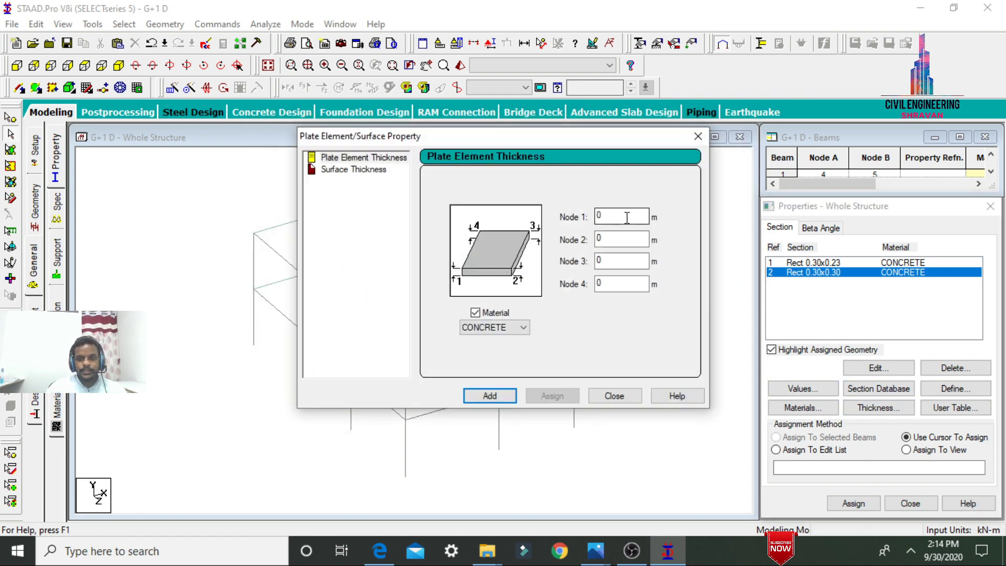
type("12")
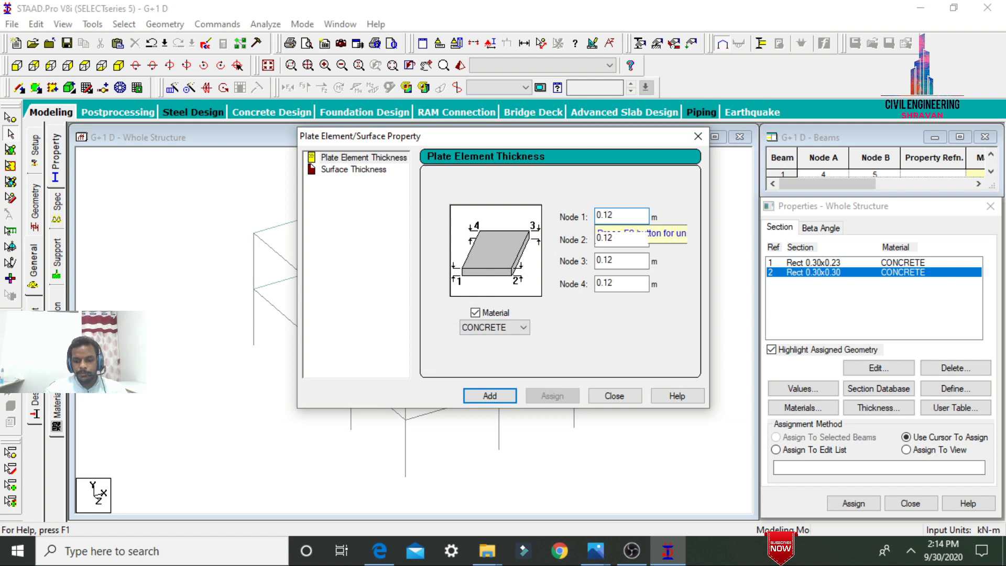
key("Return")
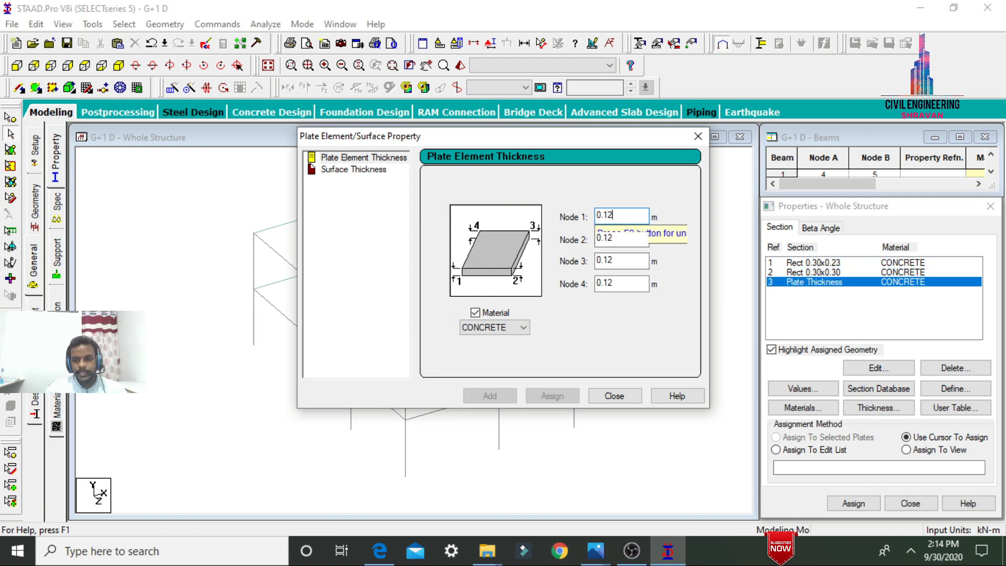
left_click(697, 136)
left_click(811, 263)
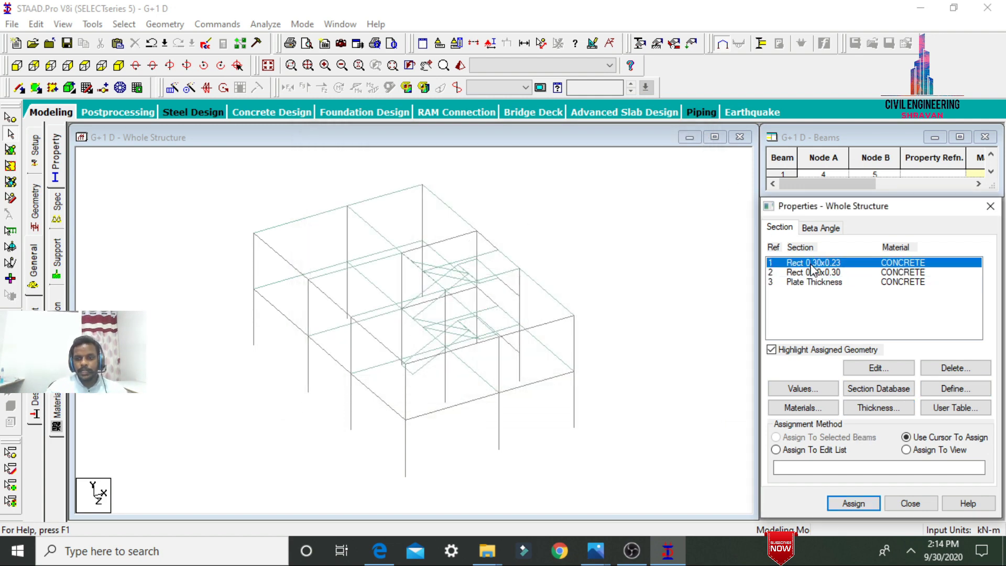
Select the beams parallel to X and Z and assign them the Rect 0.30x0.23 section.
left_click(122, 24)
mouse_move(185, 288)
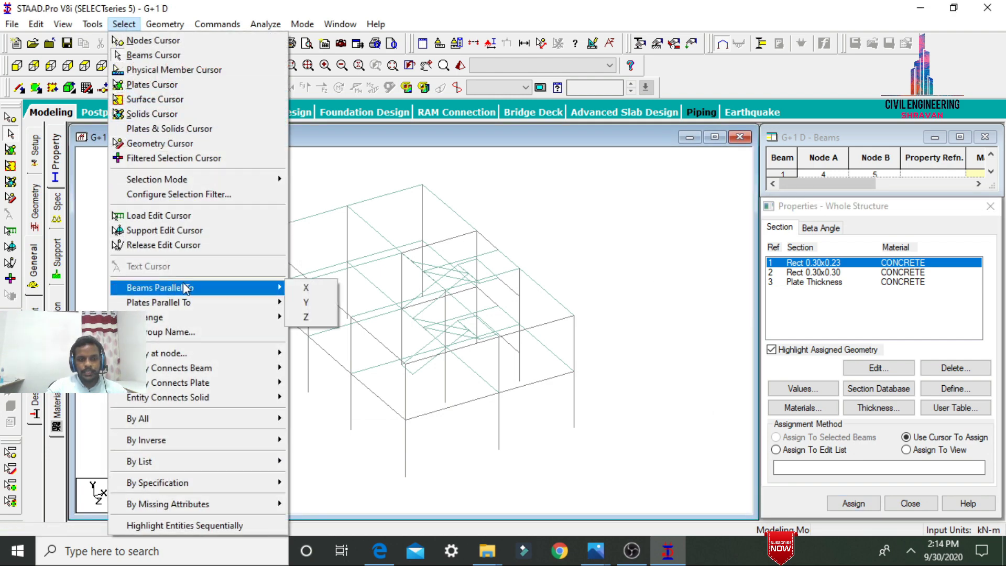
left_click(321, 291)
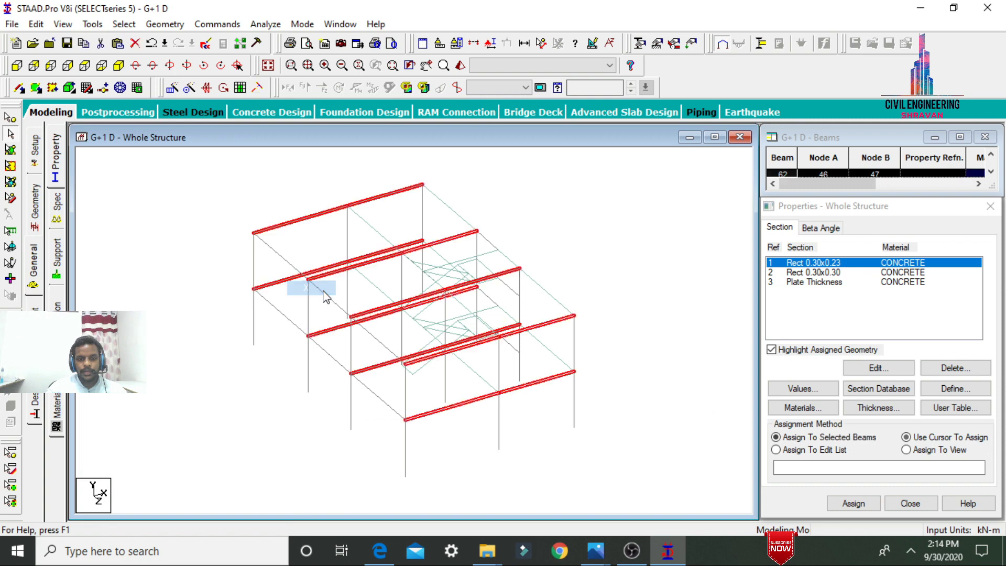
left_click(123, 24)
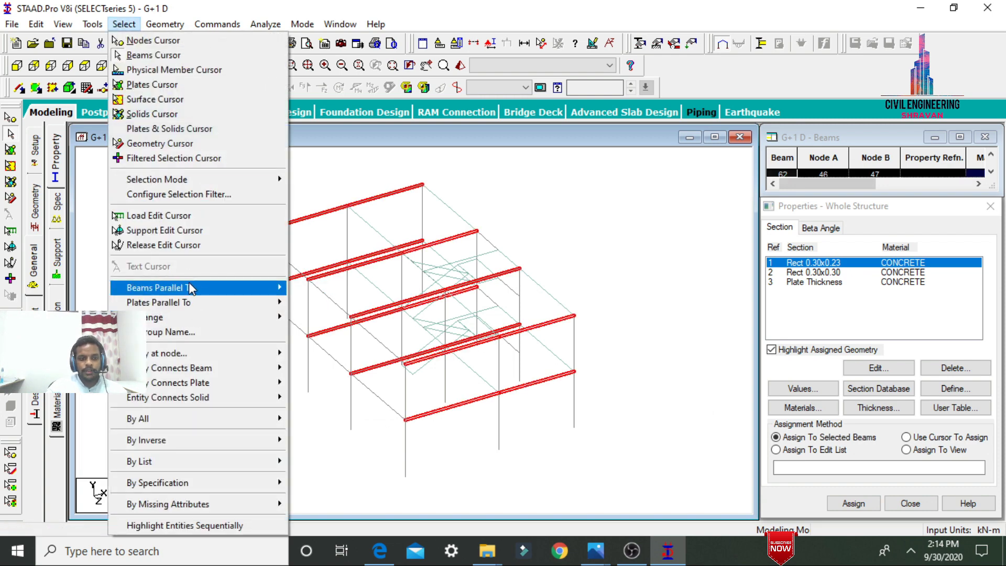
mouse_move(190, 289)
left_click(314, 318)
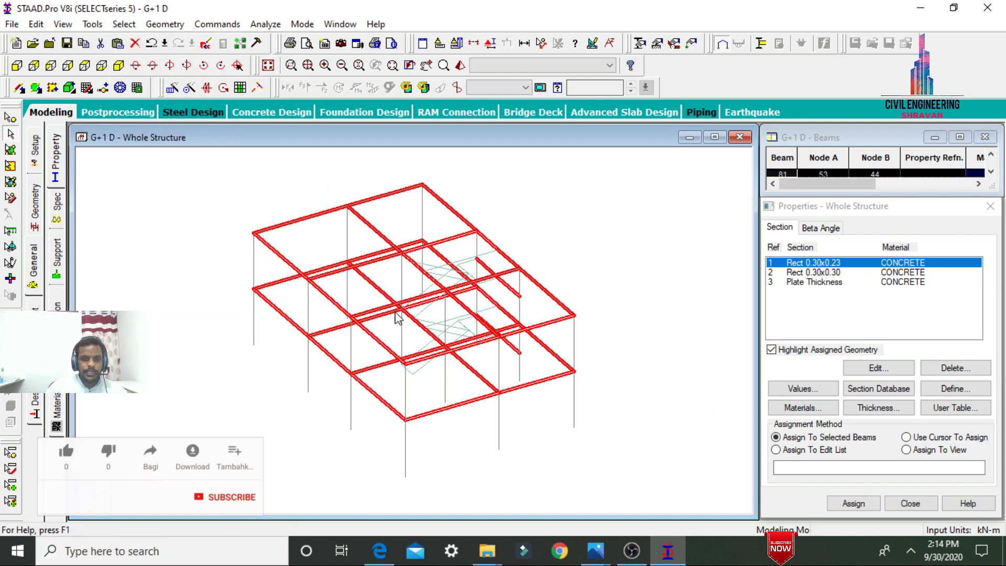
left_click(853, 503)
key("Return")
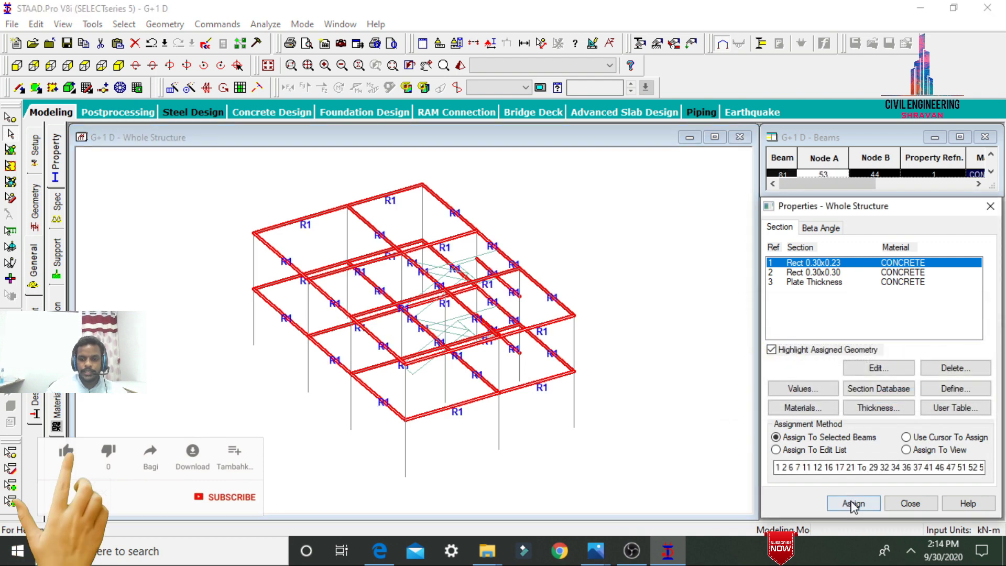
left_click(543, 251)
Assign the Rect 0.30x0.30 section to all columns parallel to Y.
left_click(794, 273)
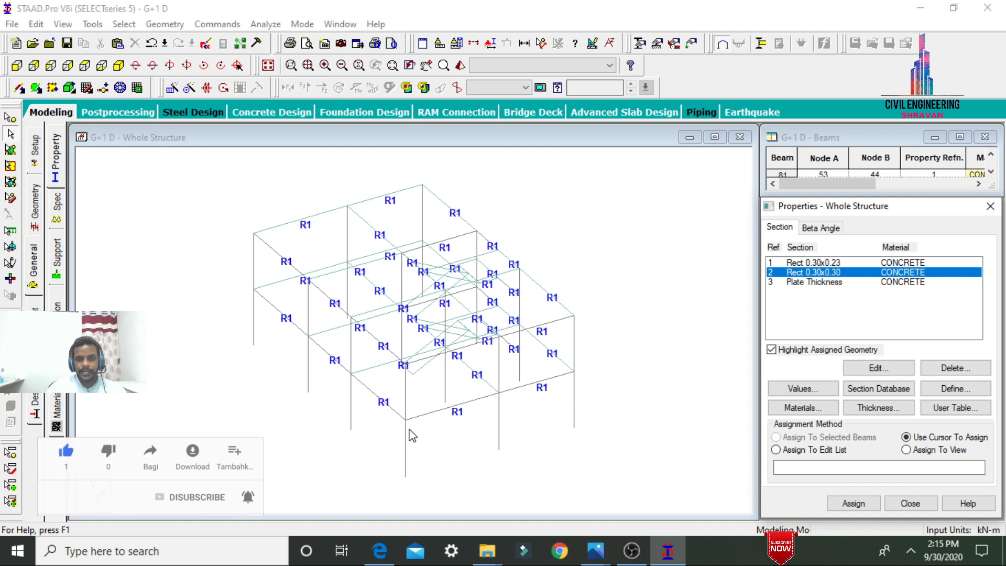
left_click(124, 24)
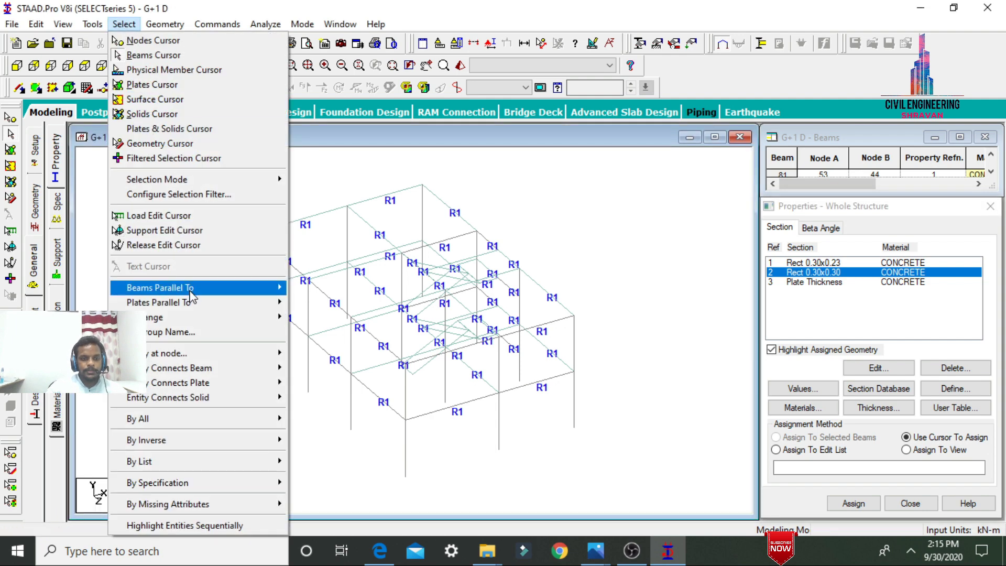
mouse_move(262, 287)
left_click(316, 309)
left_click(844, 505)
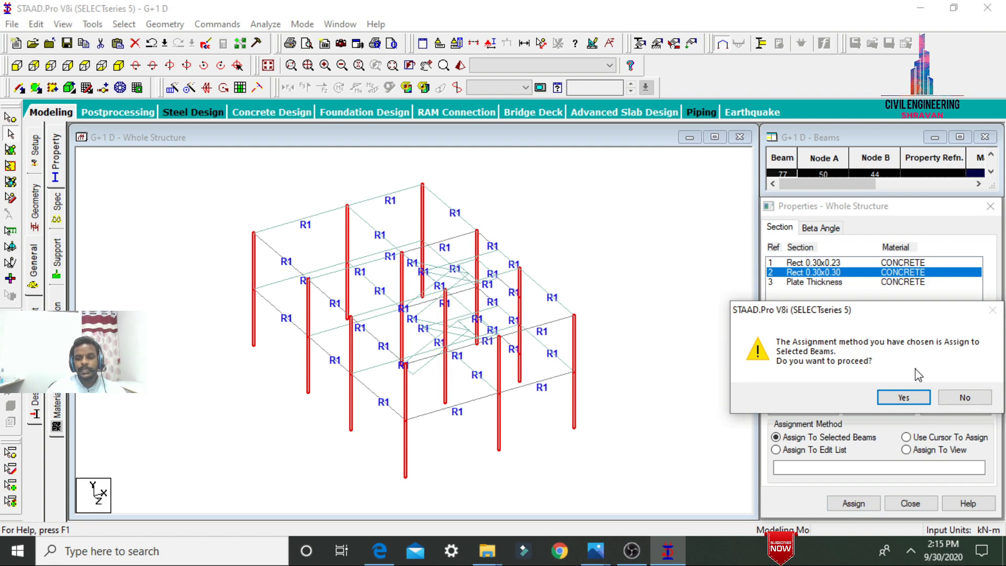
left_click(895, 396)
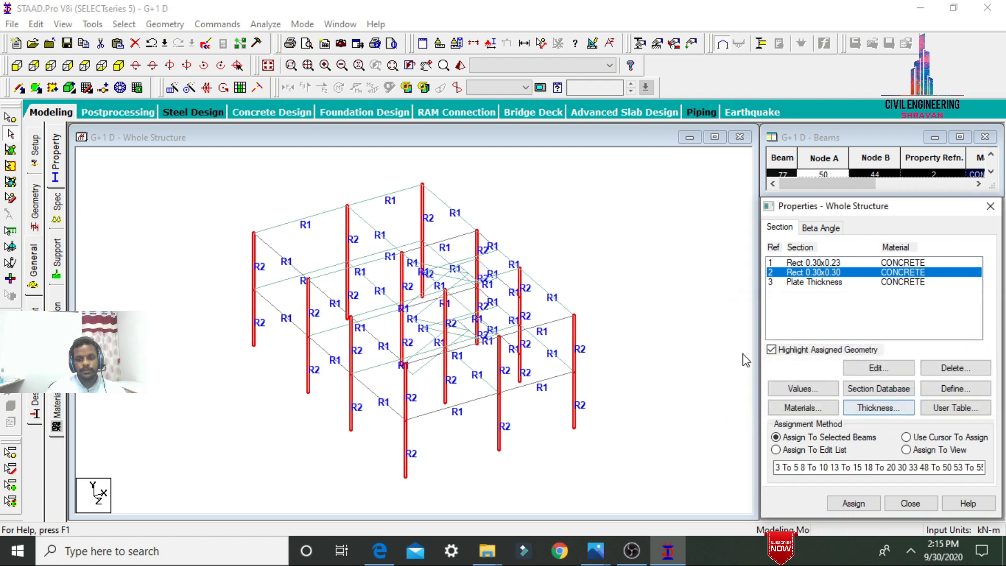
Assign the 0.12 m plate thickness to every slab plate in the view.
left_click(817, 282)
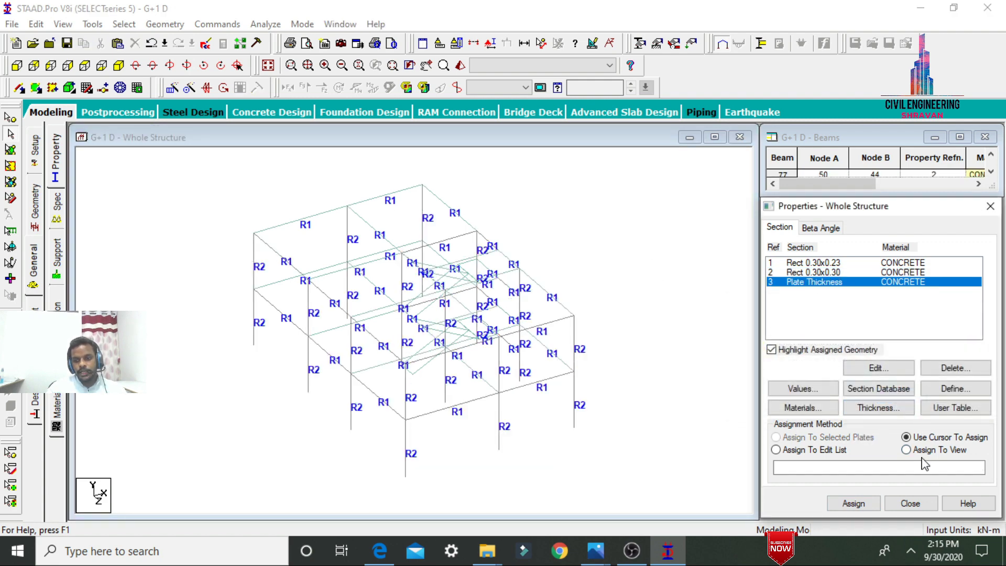
left_click(906, 449)
left_click(848, 503)
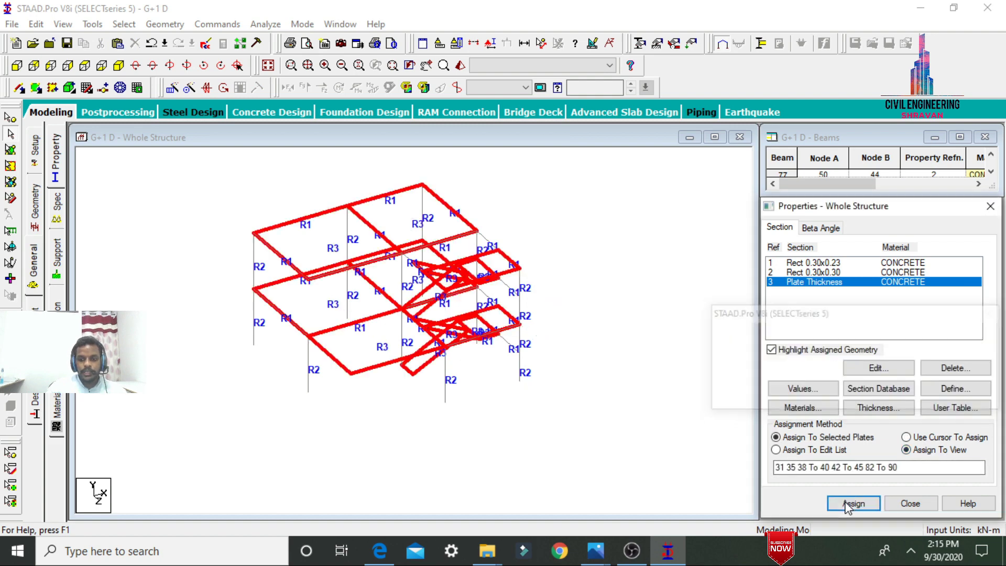
left_click(646, 216)
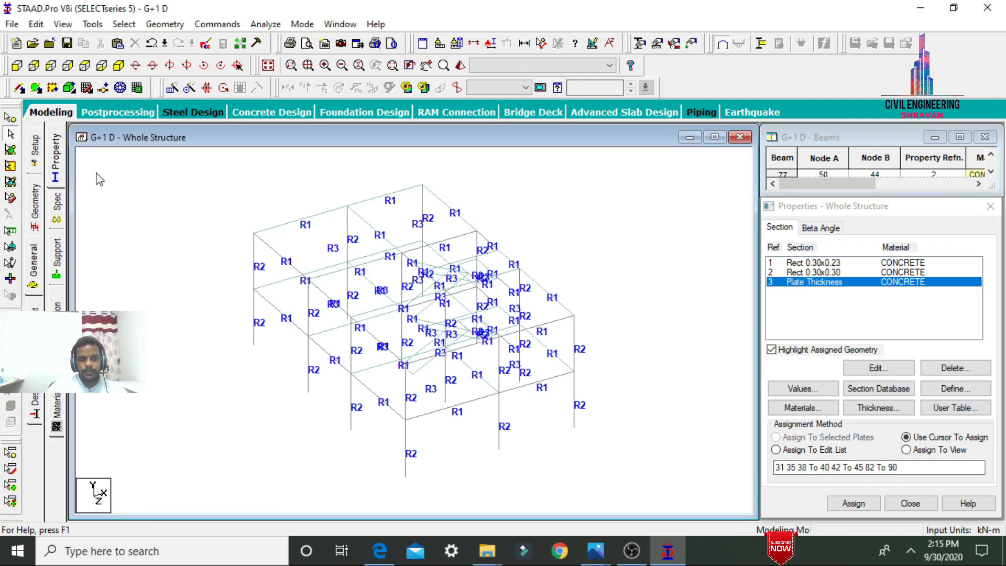
left_click(62, 116)
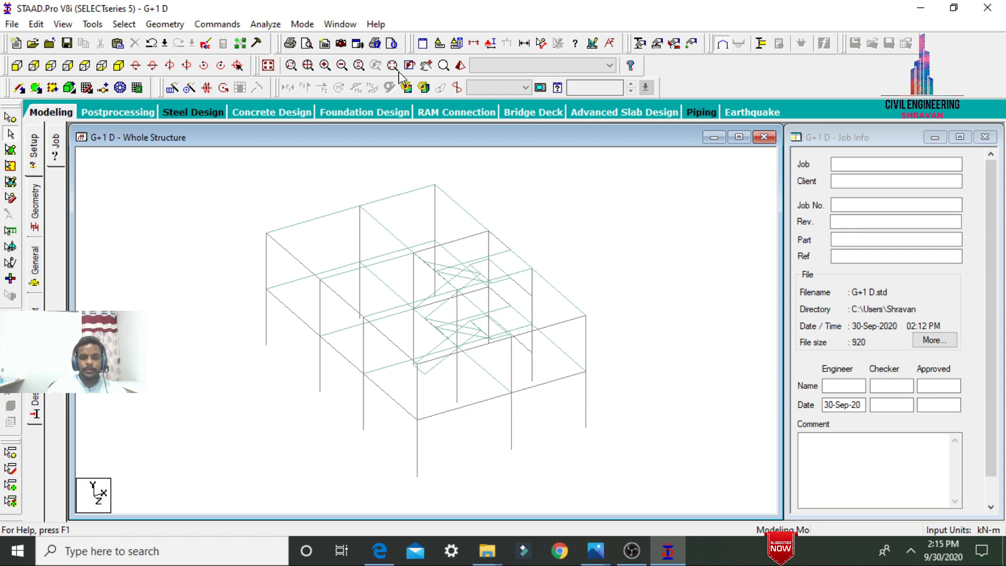
Inspect the maximized 3D rendering from top, oblique, side and front angles, then close it.
left_click(460, 66)
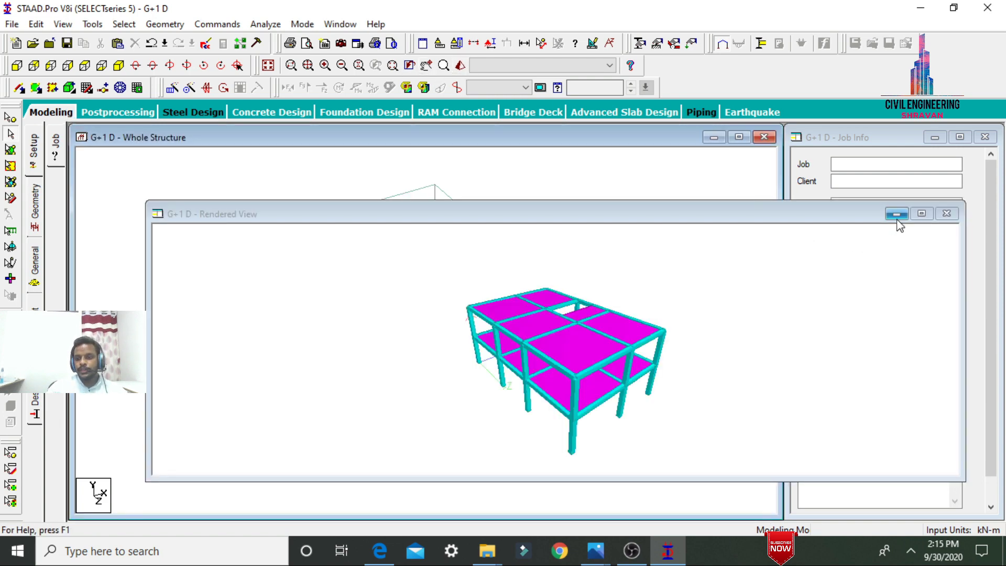
left_click(921, 214)
left_click_drag(700, 417, 297, 434)
left_click_drag(536, 482, 735, 270)
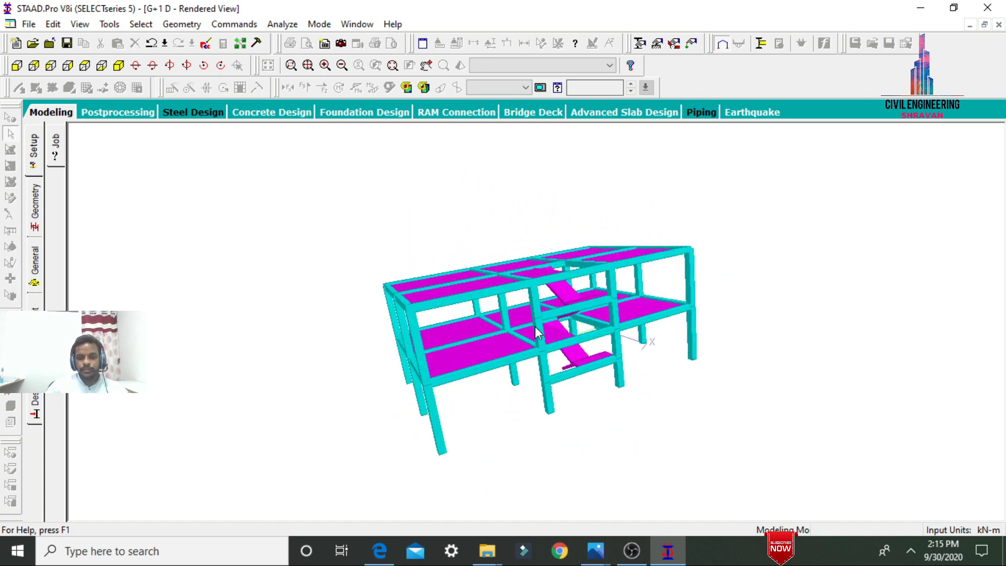
left_click_drag(442, 350, 717, 362)
left_click_drag(467, 344, 694, 314)
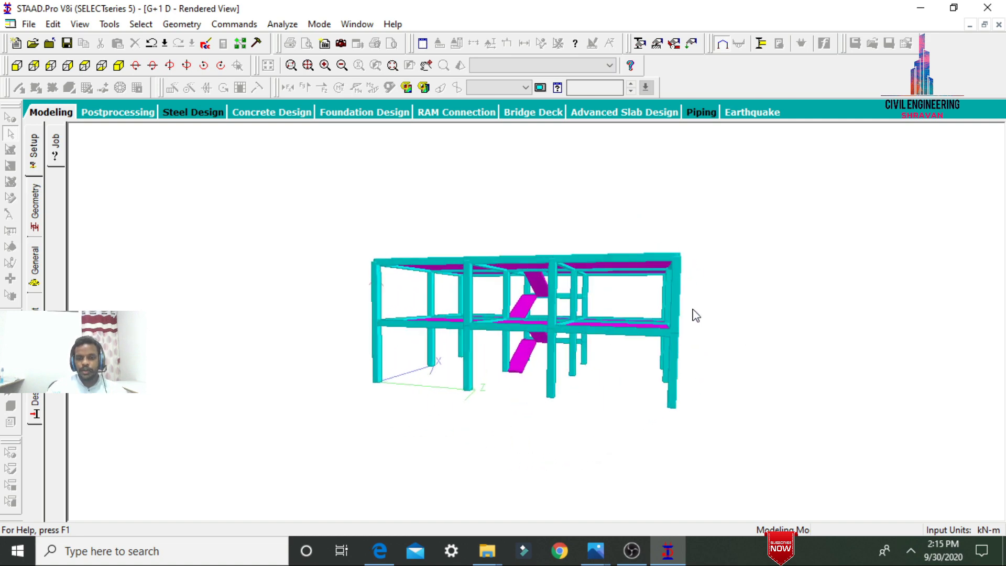
left_click_drag(536, 326, 426, 260)
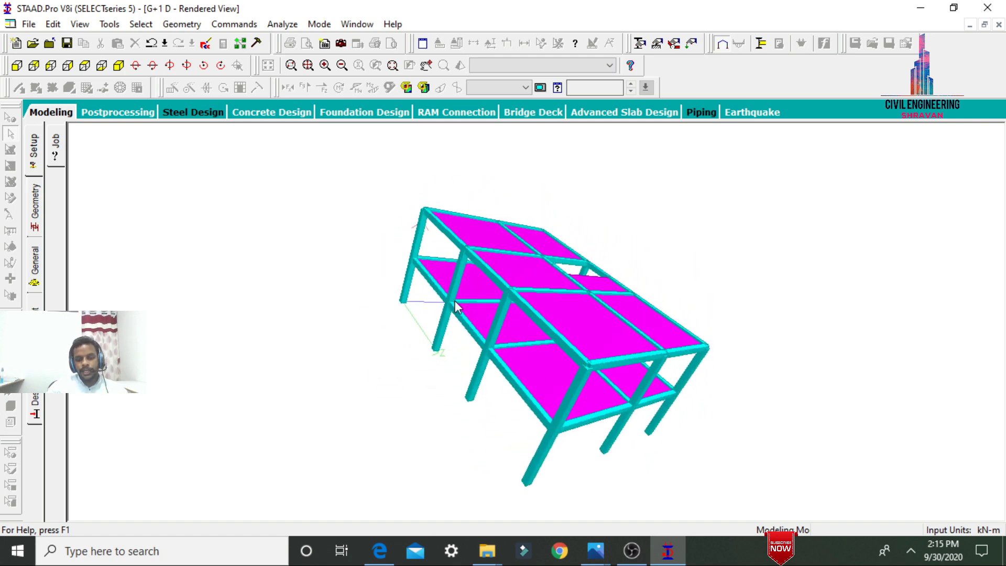
left_click_drag(501, 331, 517, 179)
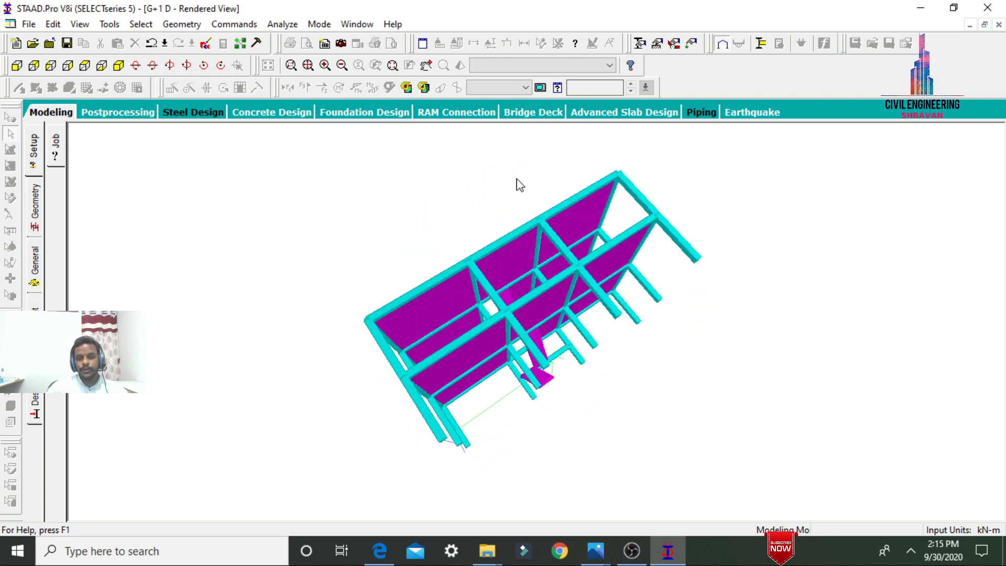
left_click(63, 113)
Create a new Fixed support with all restraints in the Support page.
left_click(40, 269)
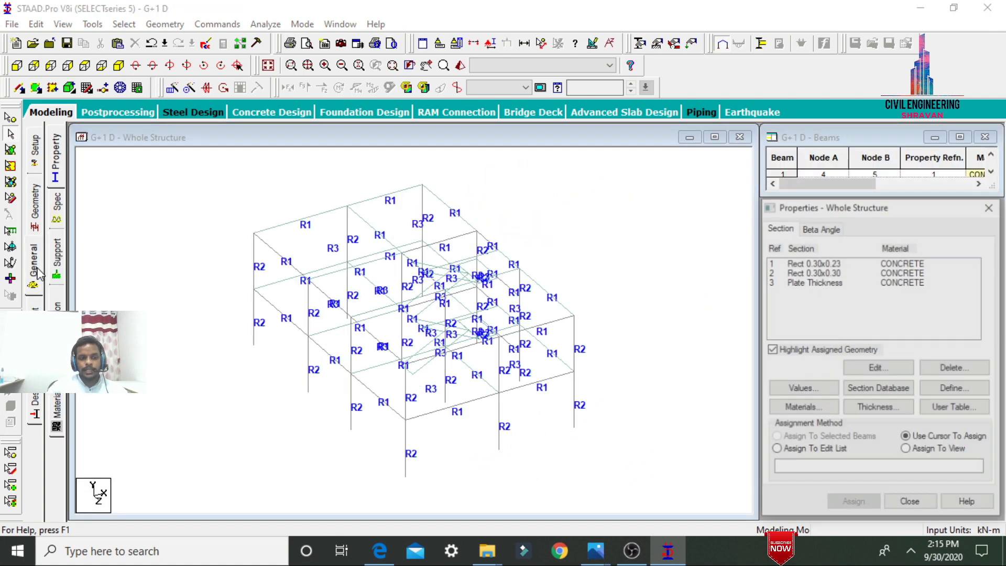
left_click(56, 266)
left_click(893, 394)
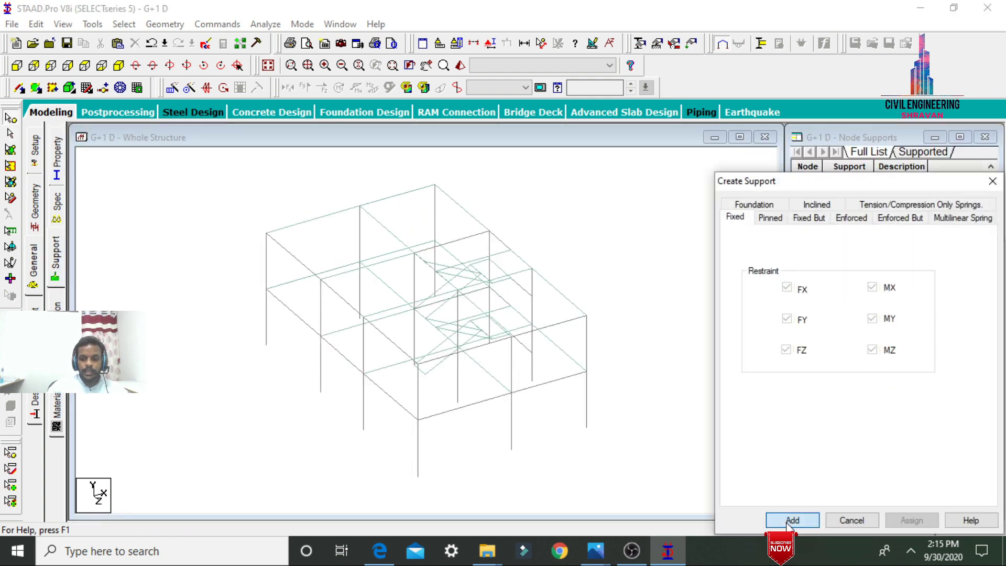
left_click(791, 520)
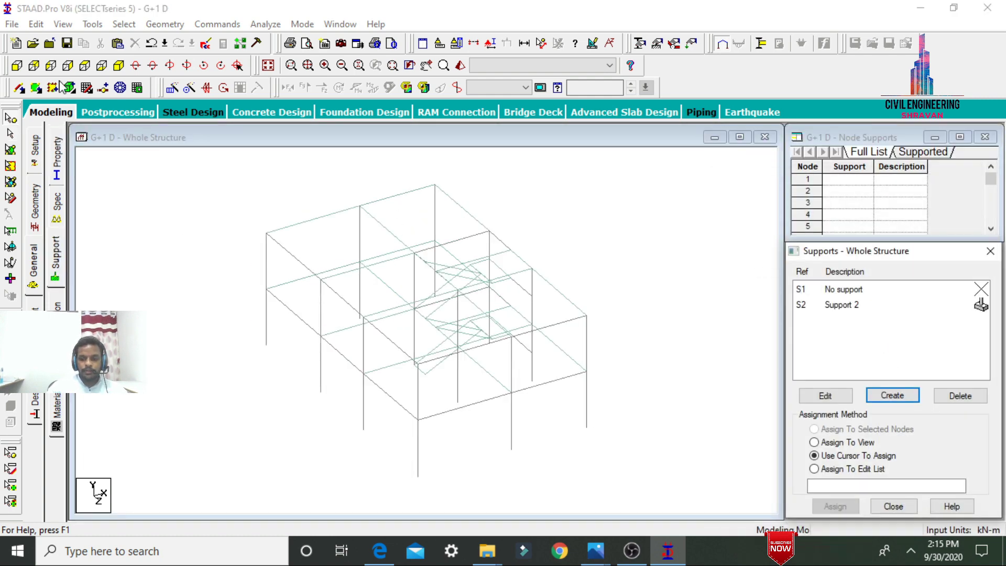
Assign fixed Support 2 to all column base nodes selected in front view.
left_click(832, 305)
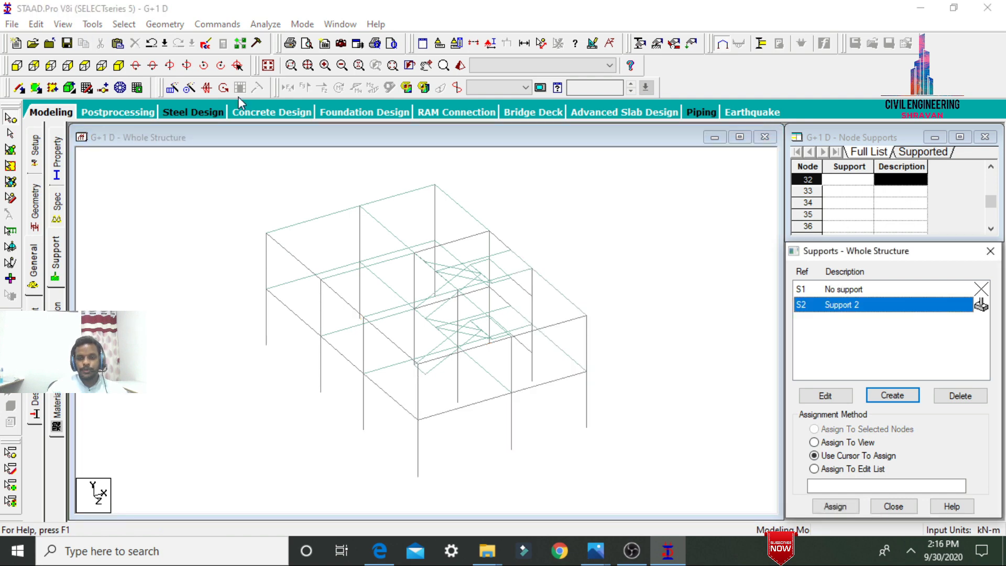
left_click(18, 68)
left_click_drag(190, 461, 668, 502)
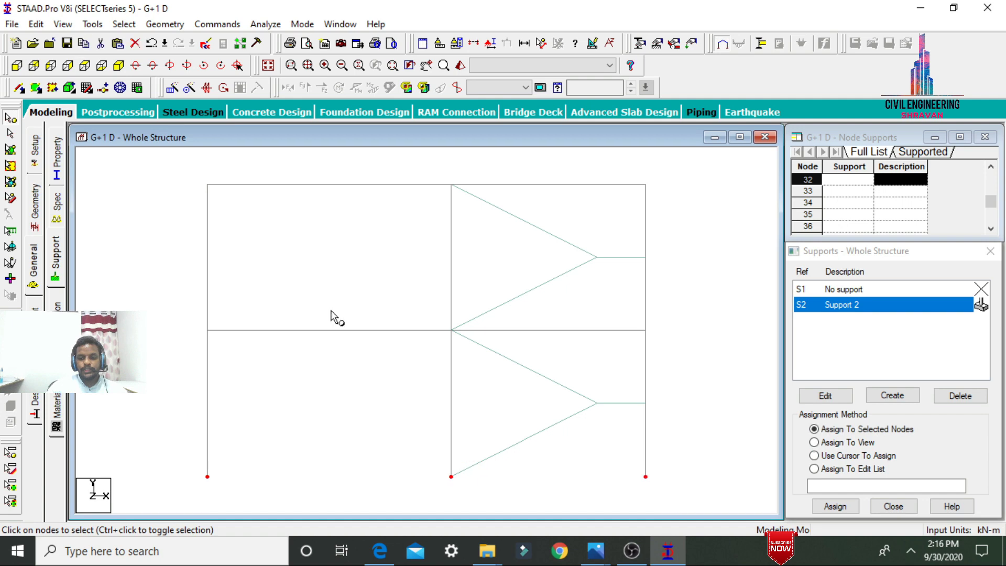
left_click(117, 66)
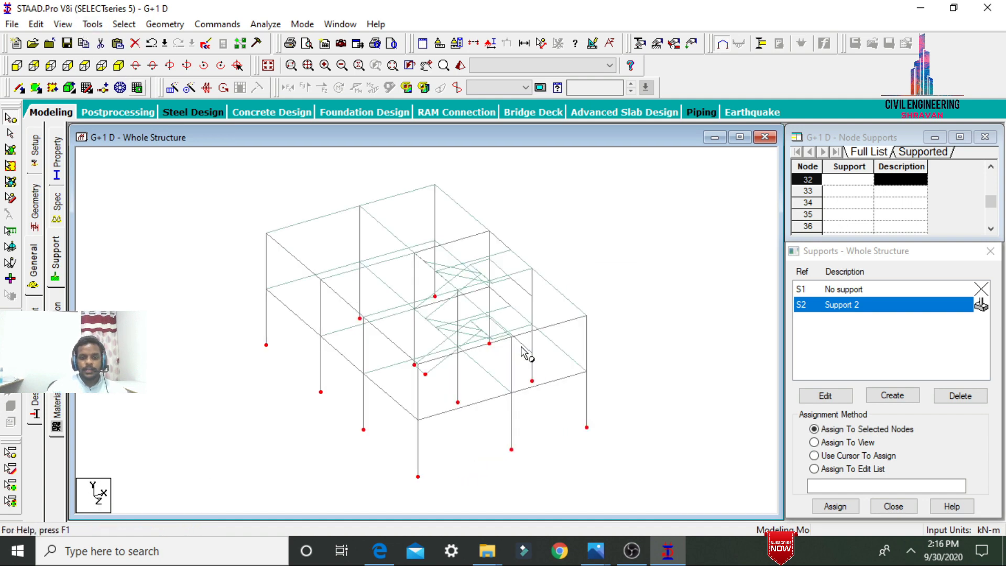
left_click(835, 506)
key("Return")
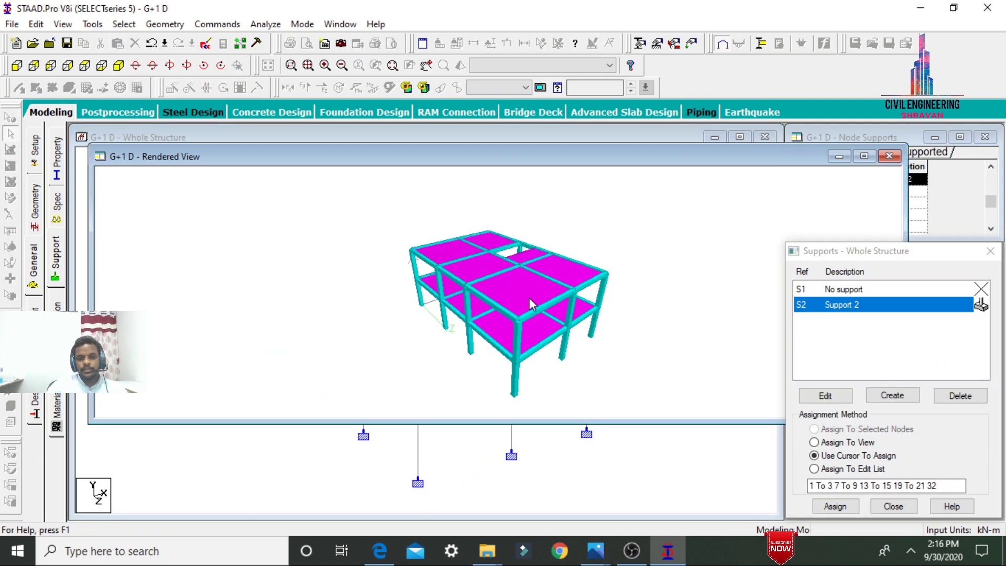
left_click_drag(373, 308, 434, 354)
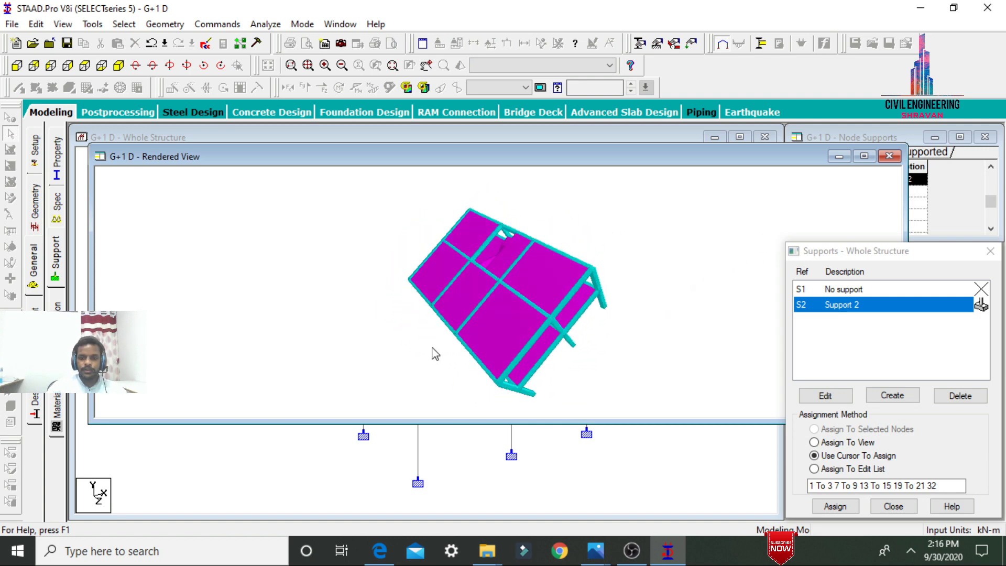
left_click_drag(505, 323, 393, 284)
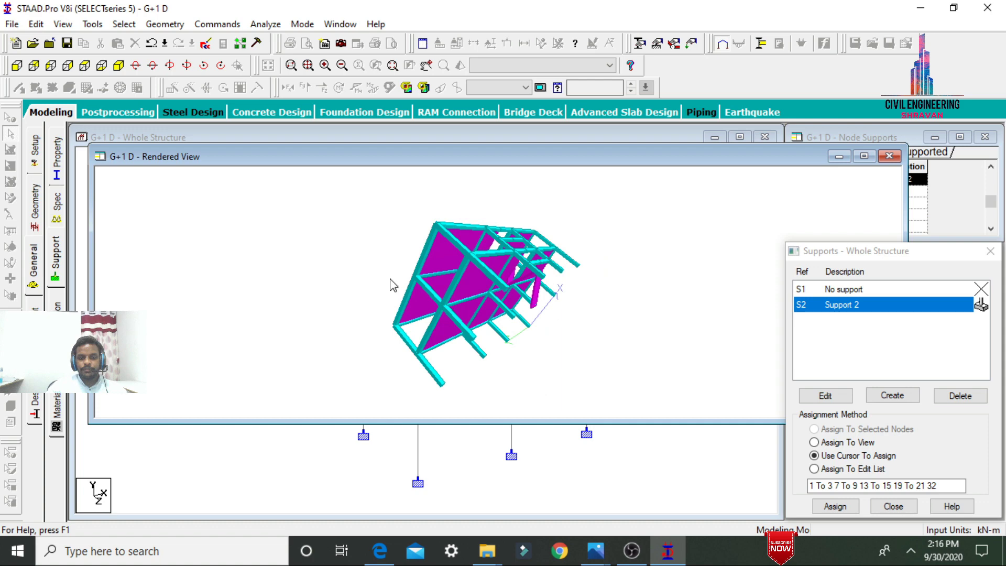
left_click_drag(515, 261, 518, 271)
left_click_drag(628, 253, 458, 284)
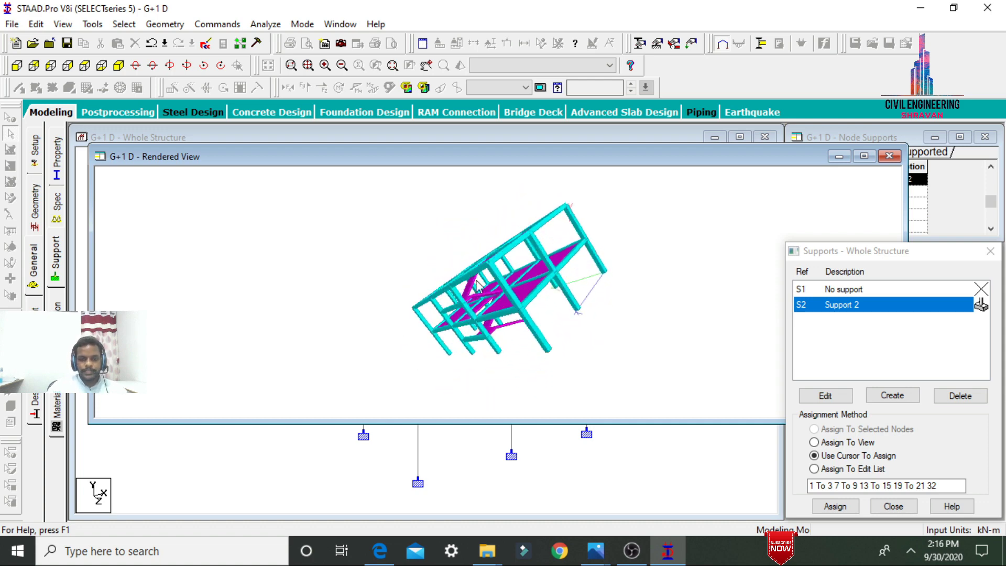
left_click_drag(537, 304, 571, 287)
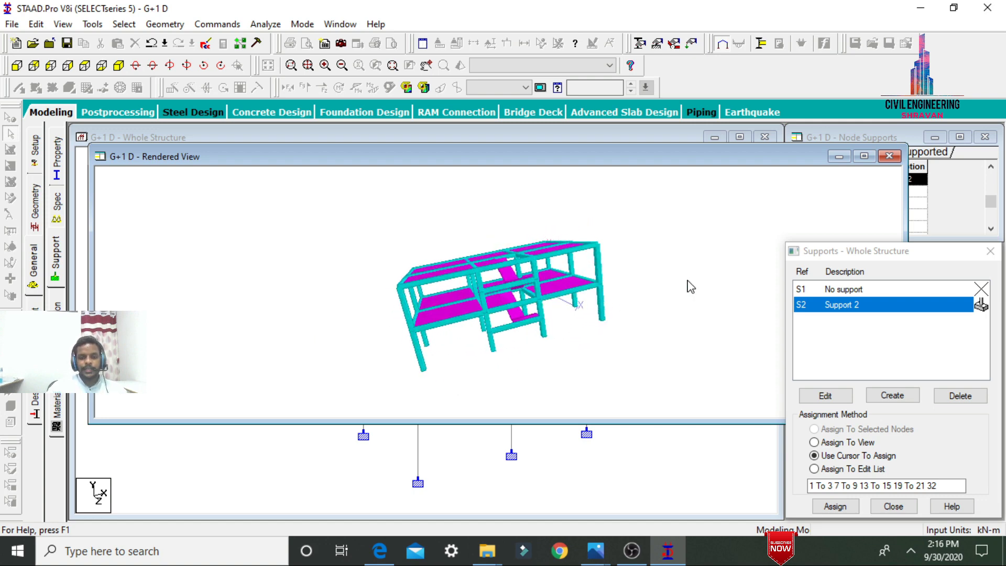
left_click_drag(389, 310, 656, 288)
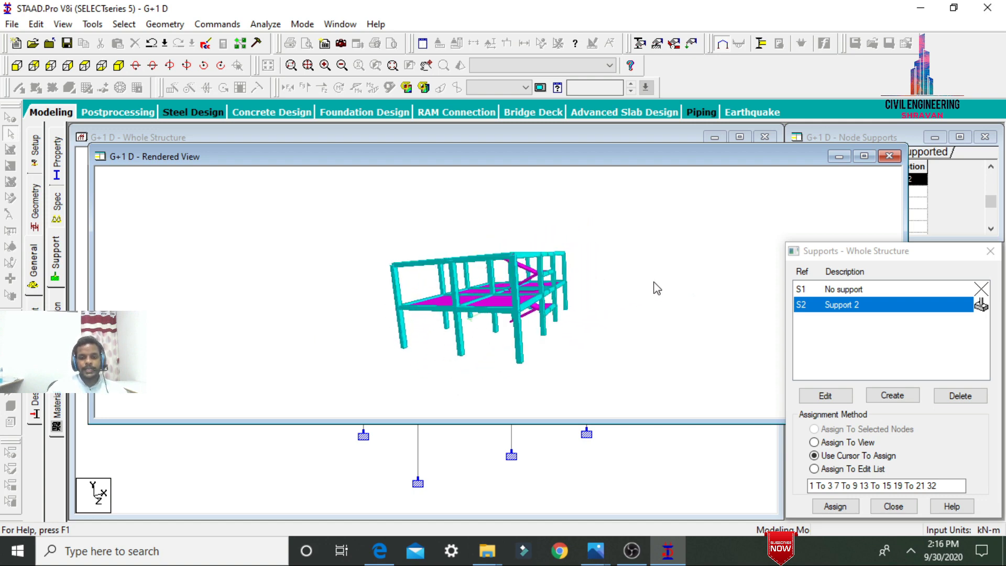
left_click_drag(384, 289, 730, 264)
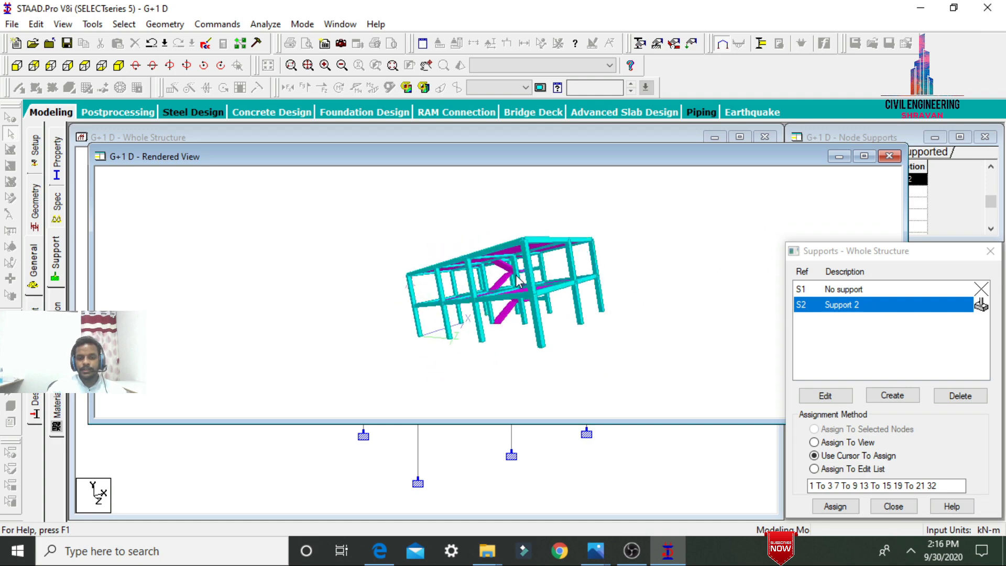